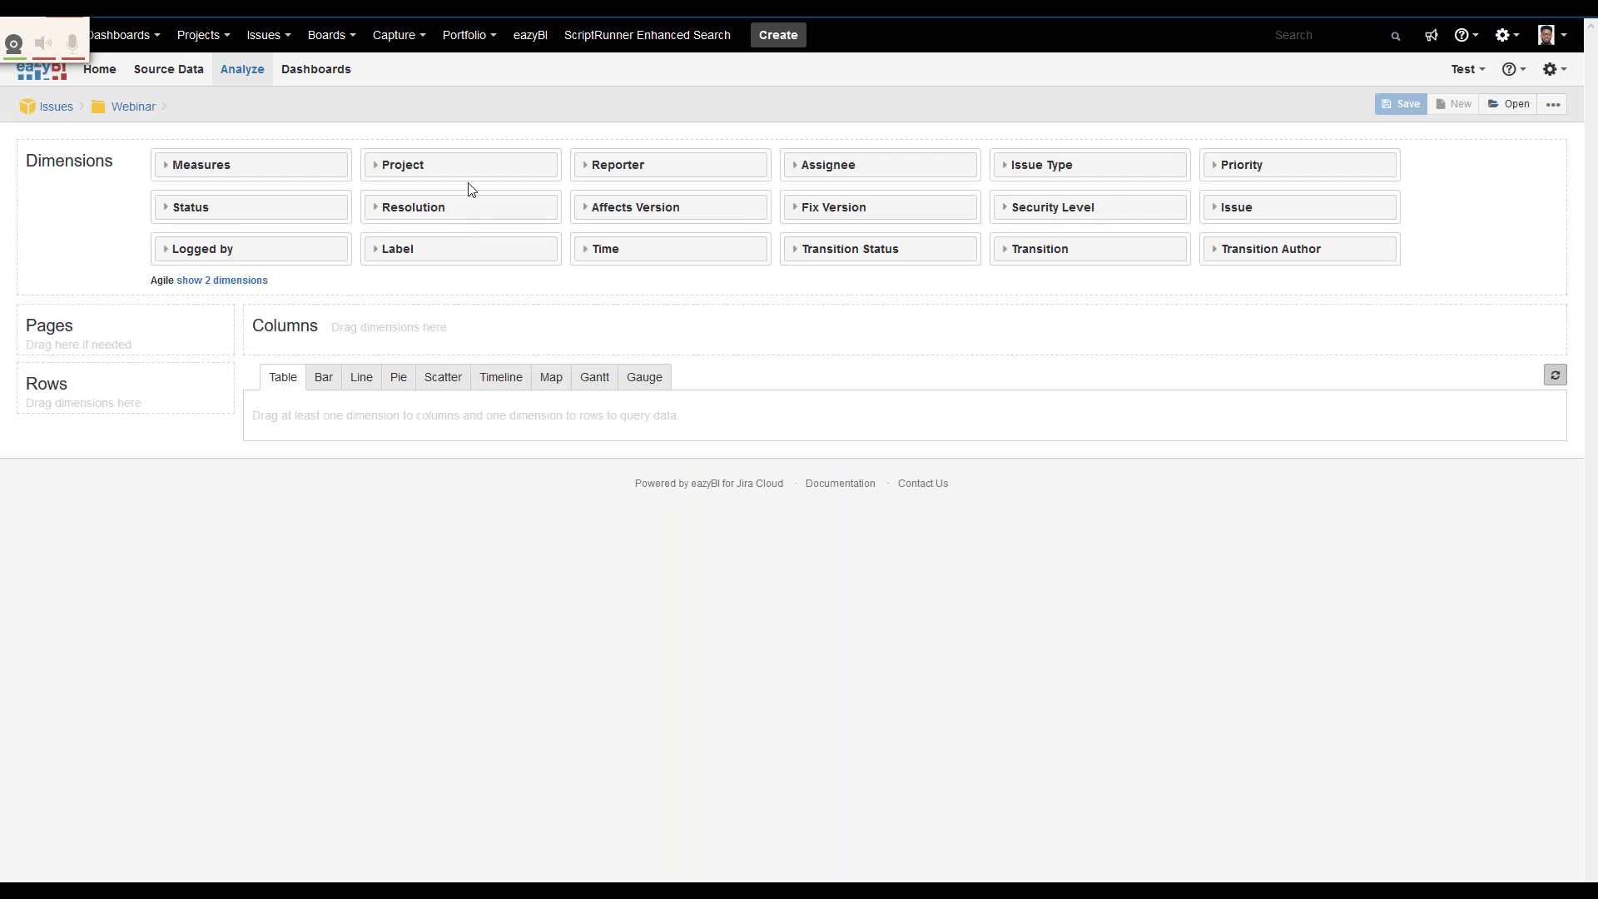
Step: Lay out the report with Project as the page filter, Time on rows and Issue Type on columns
{"action": "left_click_drag", "start_coordinate": [466, 167], "coordinate": [130, 341]}
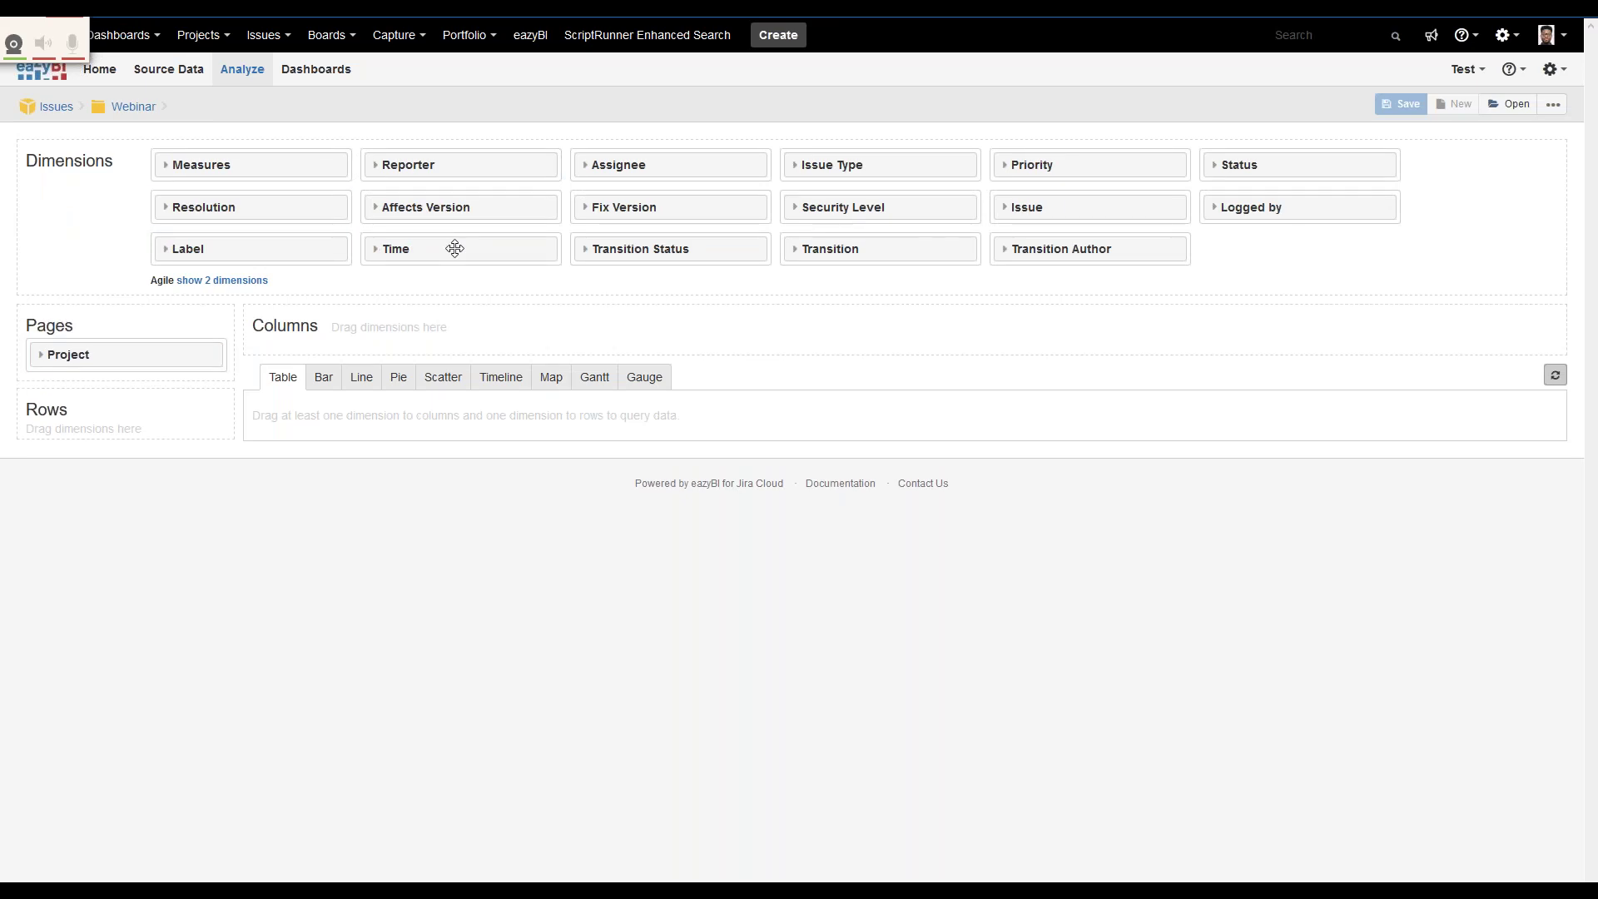
{"action": "left_click_drag", "start_coordinate": [454, 248], "coordinate": [110, 450]}
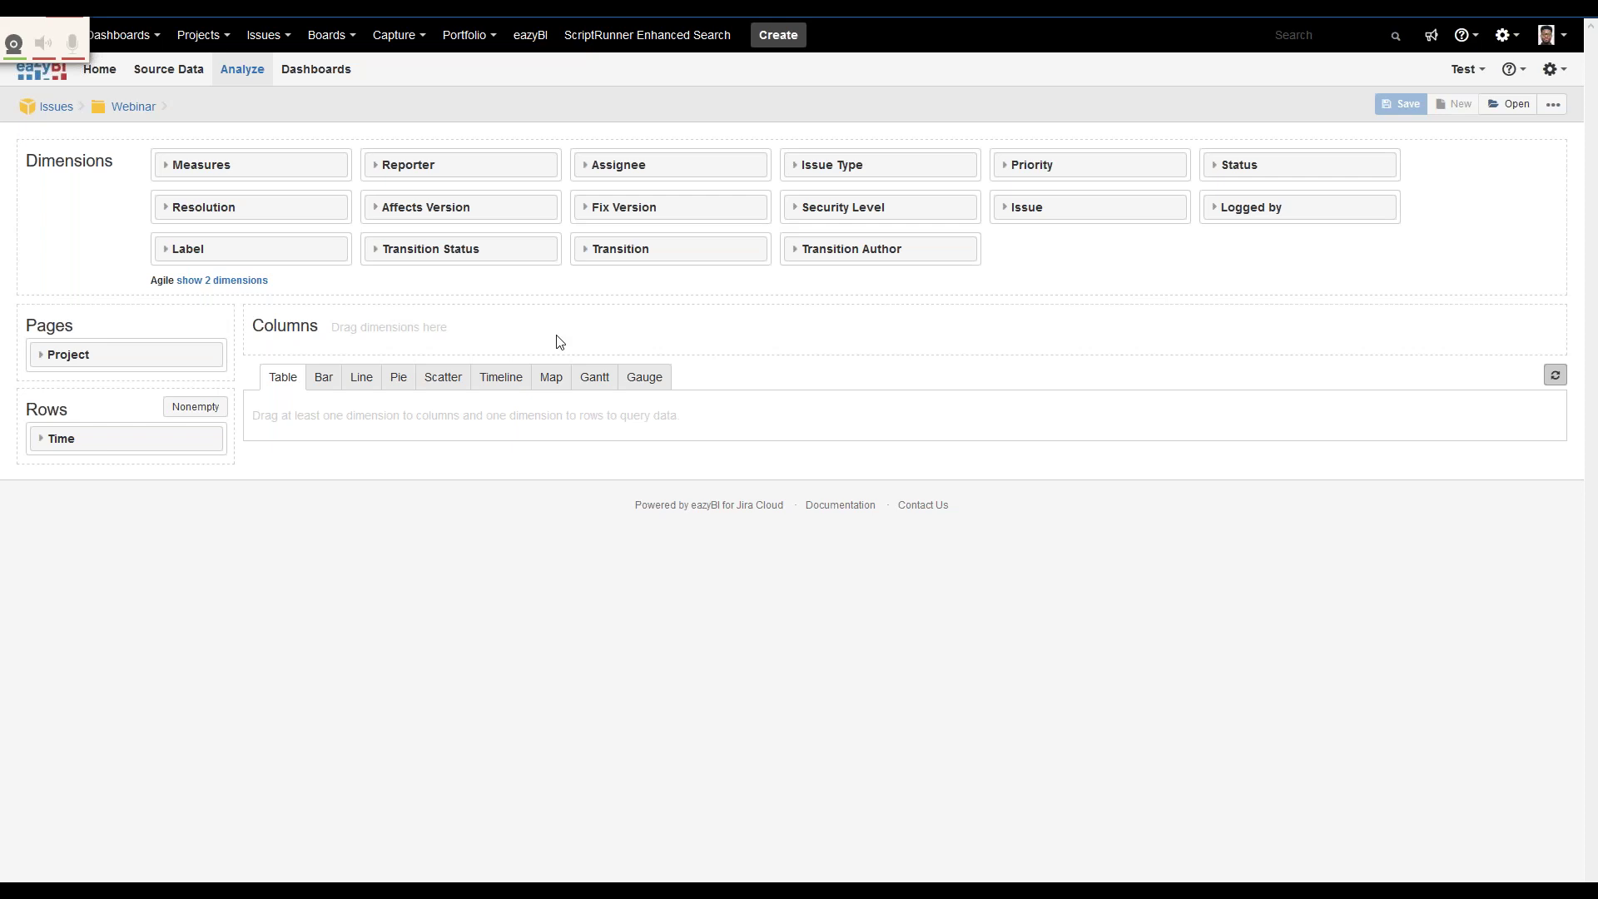
{"action": "left_click_drag", "start_coordinate": [842, 164], "coordinate": [404, 322]}
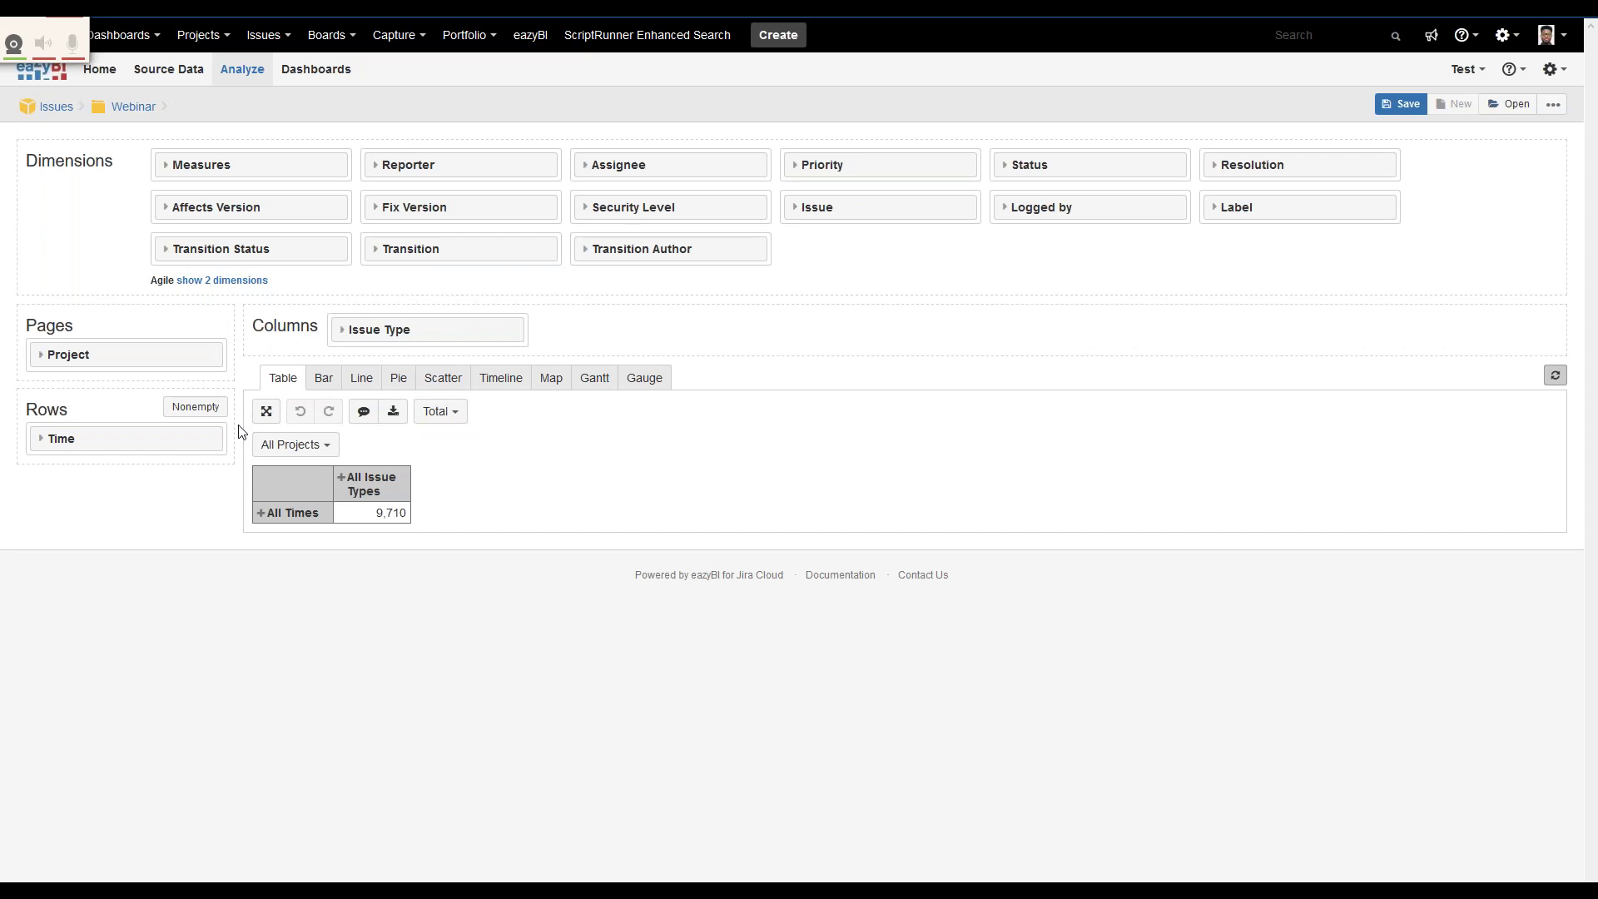
Step: Filter the report to project ONE and list all Time members at the Month level on the rows
{"action": "left_click", "coordinate": [300, 446]}
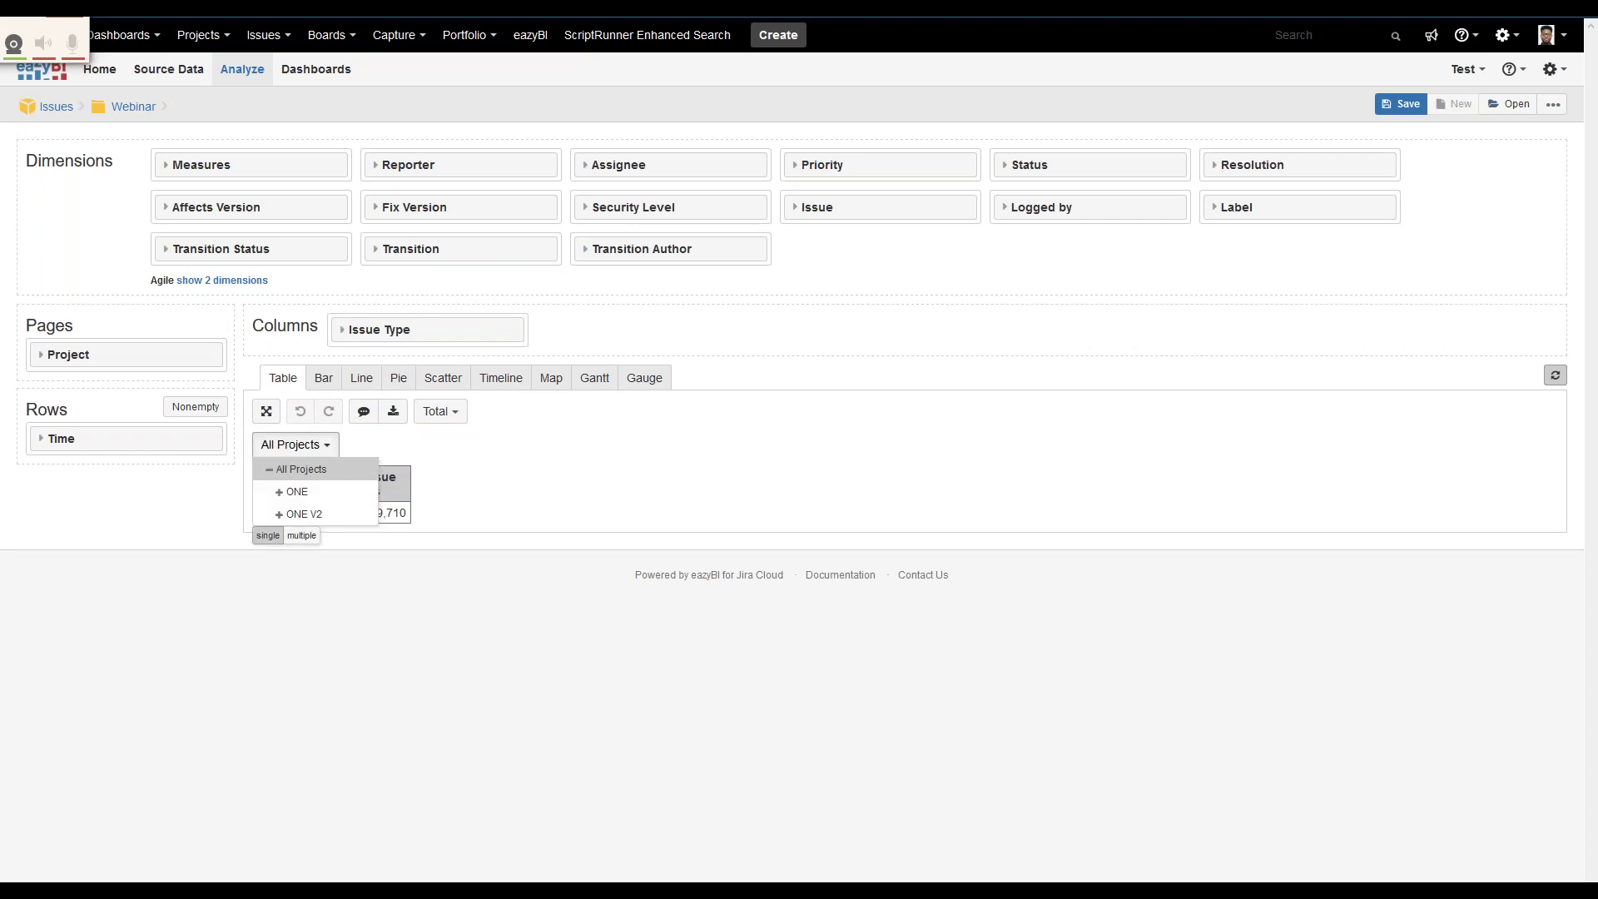
{"action": "left_click", "coordinate": [284, 492]}
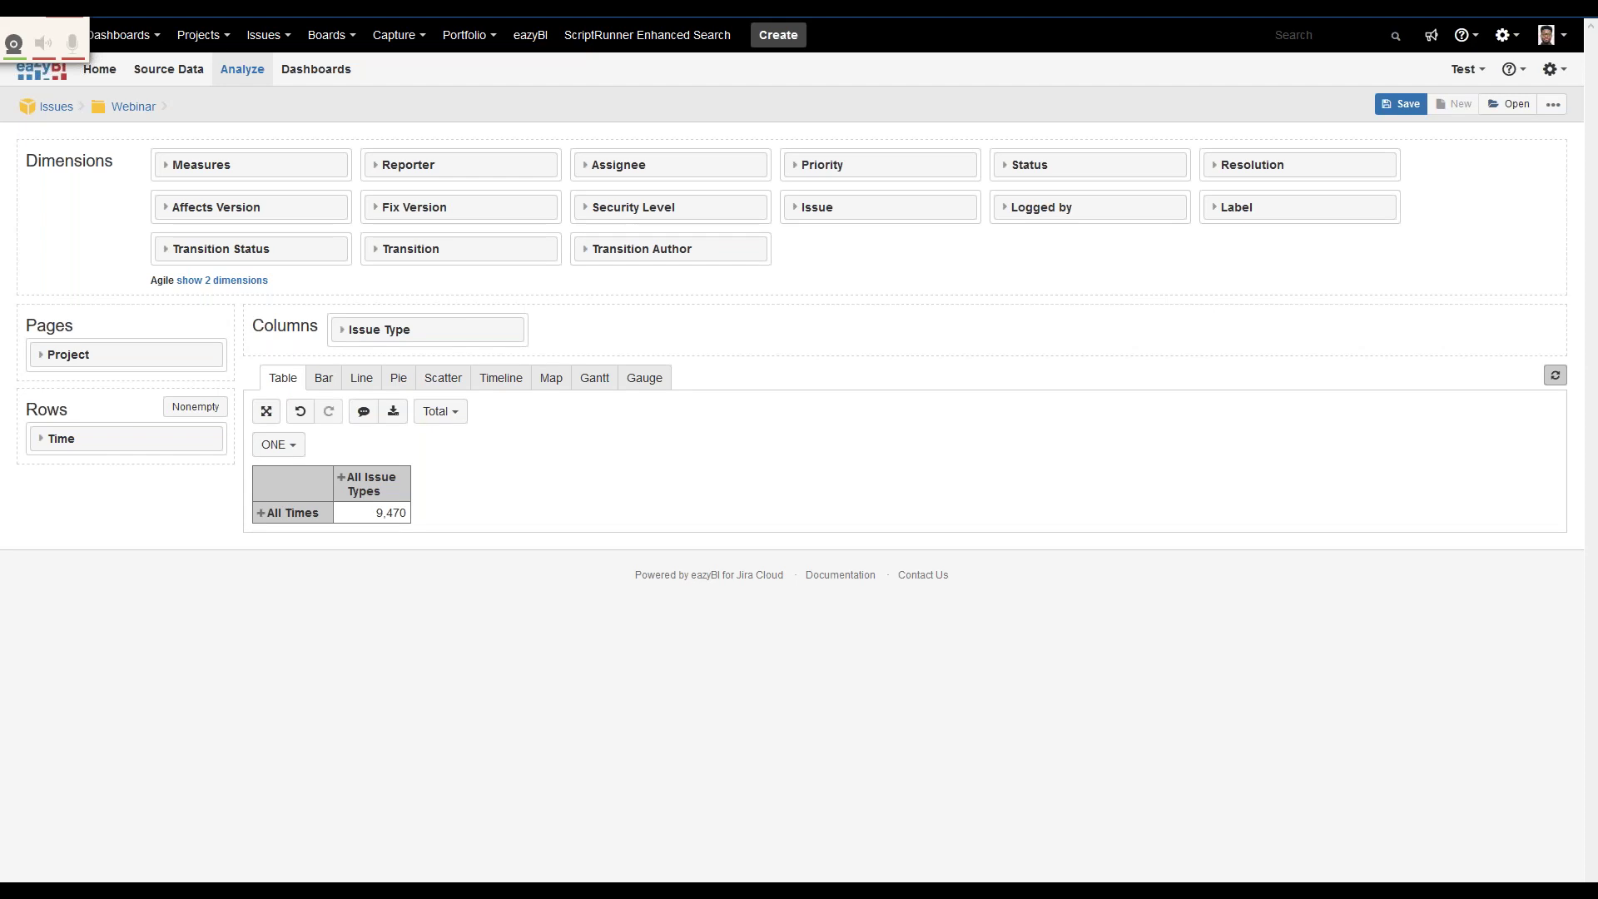
{"action": "left_click", "coordinate": [108, 439]}
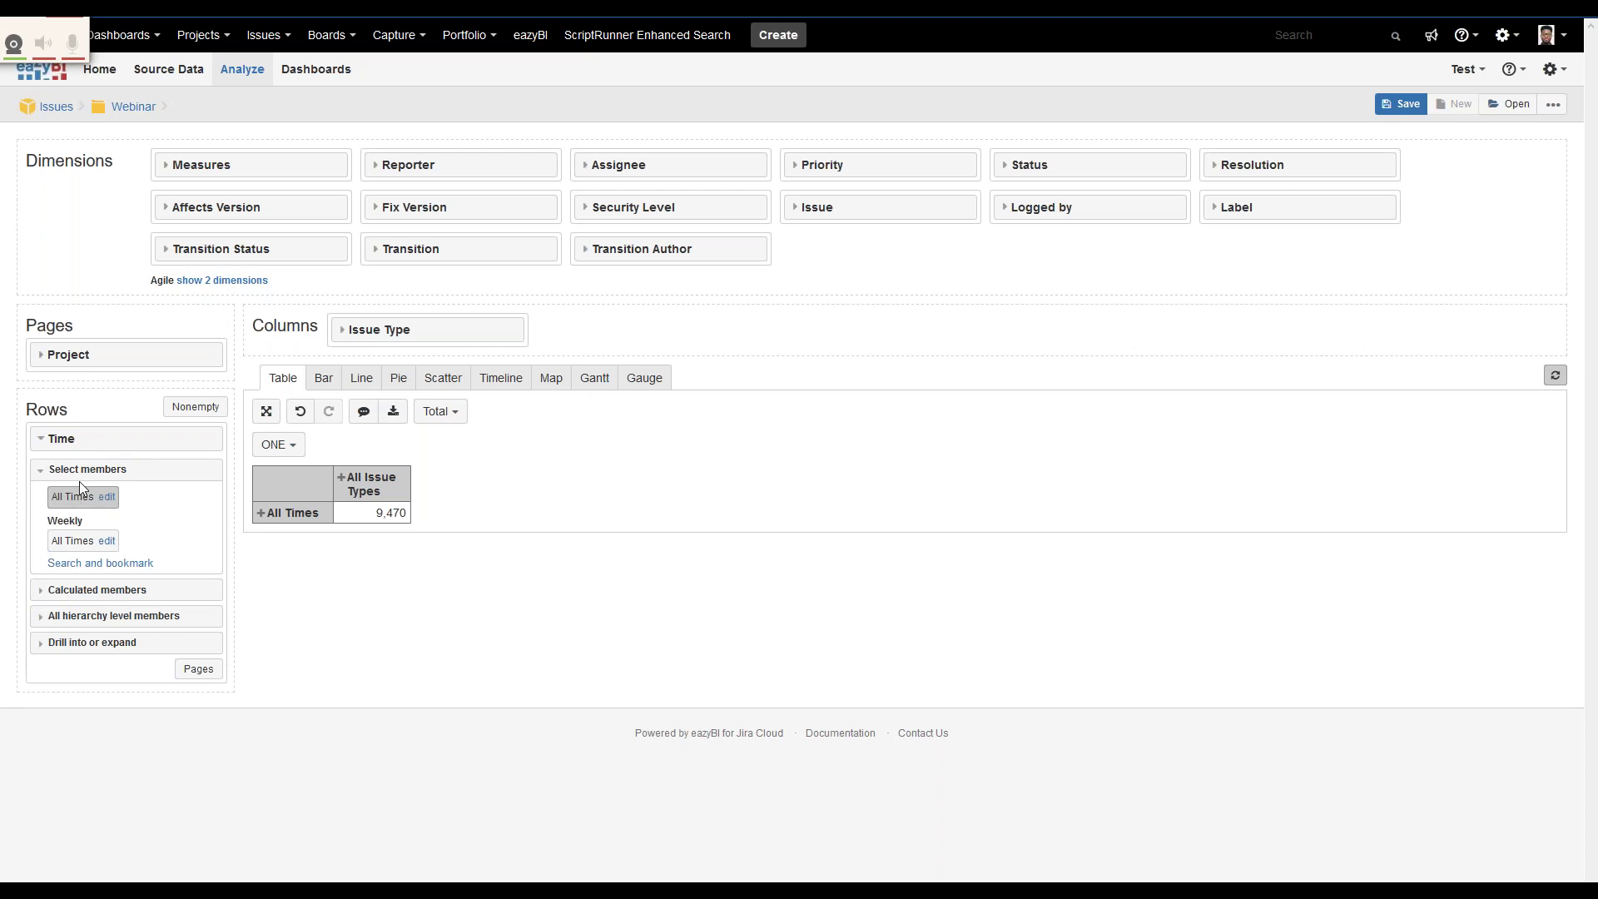
{"action": "left_click", "coordinate": [52, 618]}
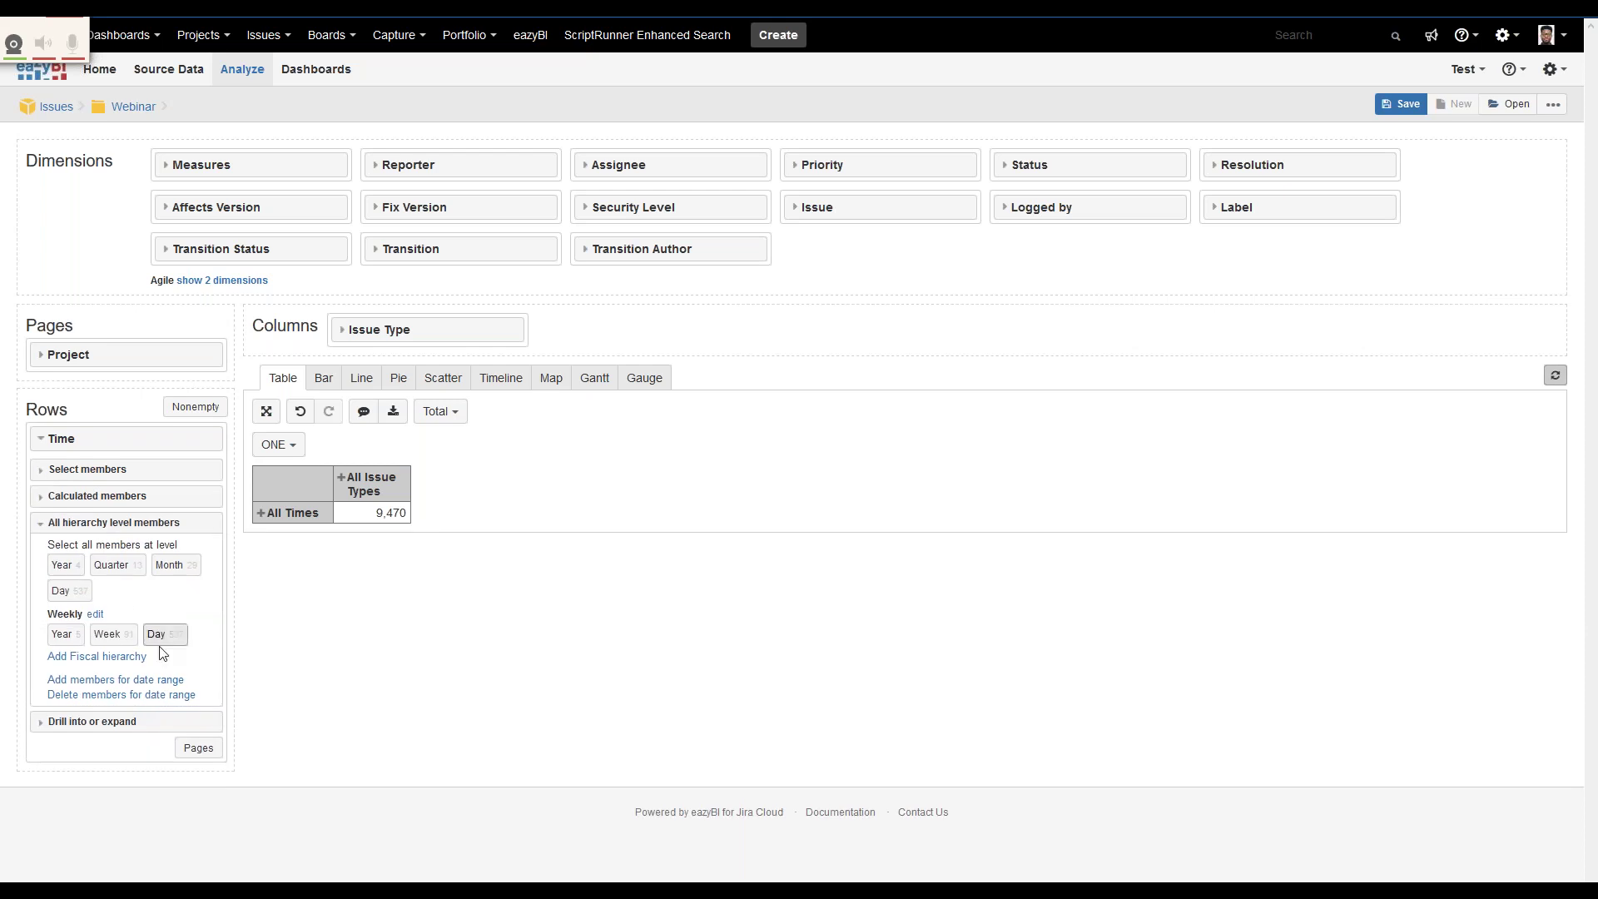
{"action": "left_click", "coordinate": [171, 568]}
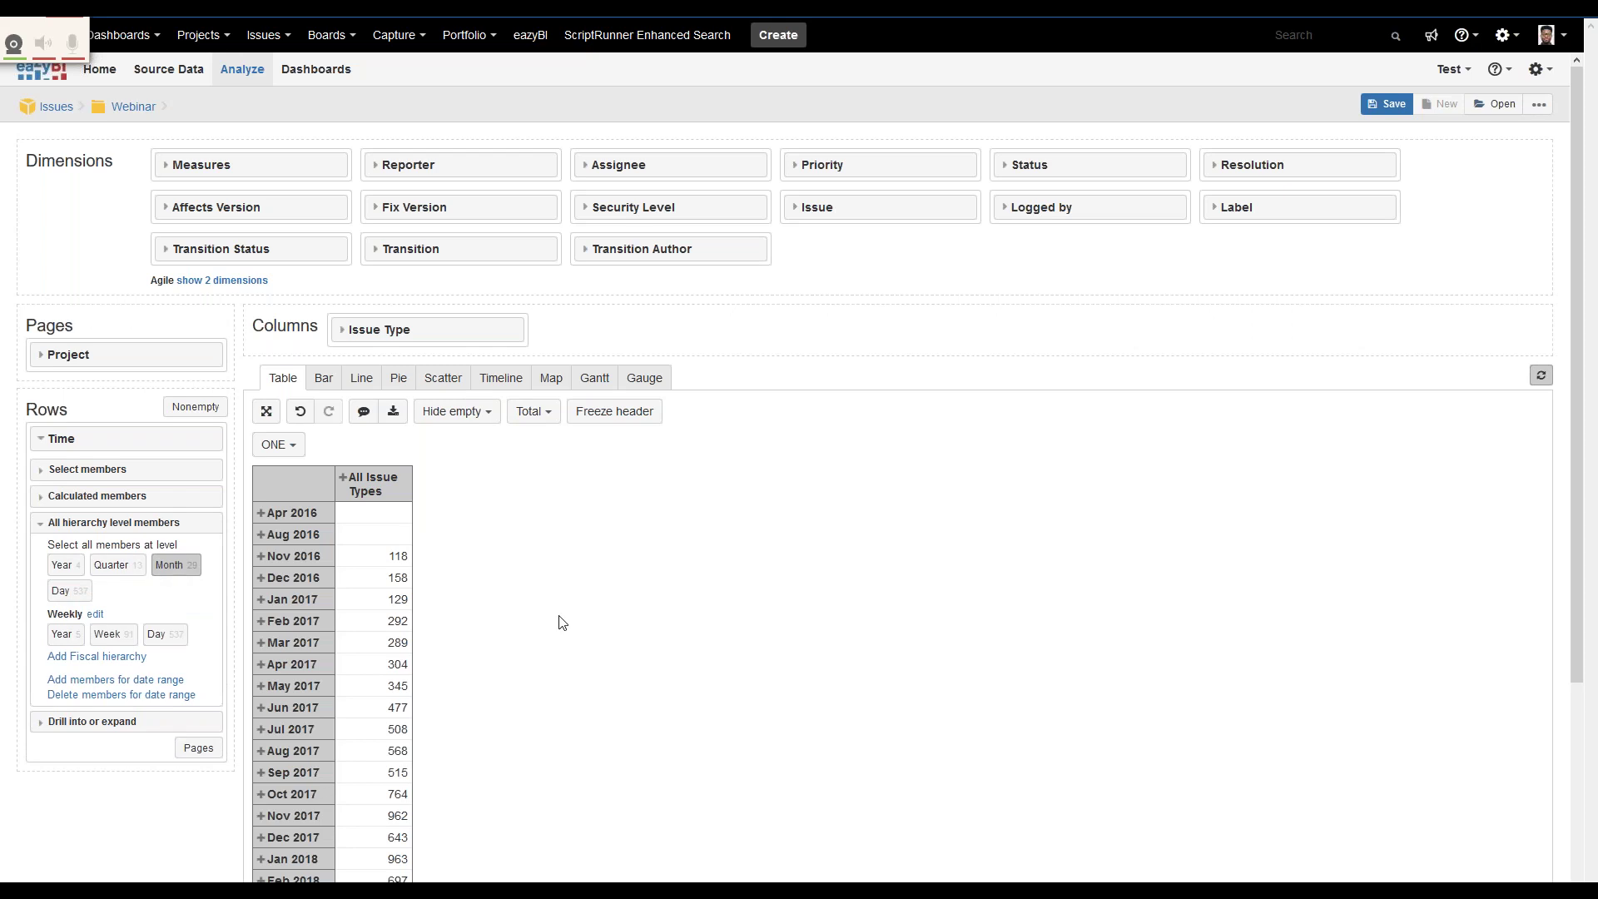
{"action": "scroll", "coordinate": [560, 621], "scroll_direction": "down", "scroll_amount": 3}
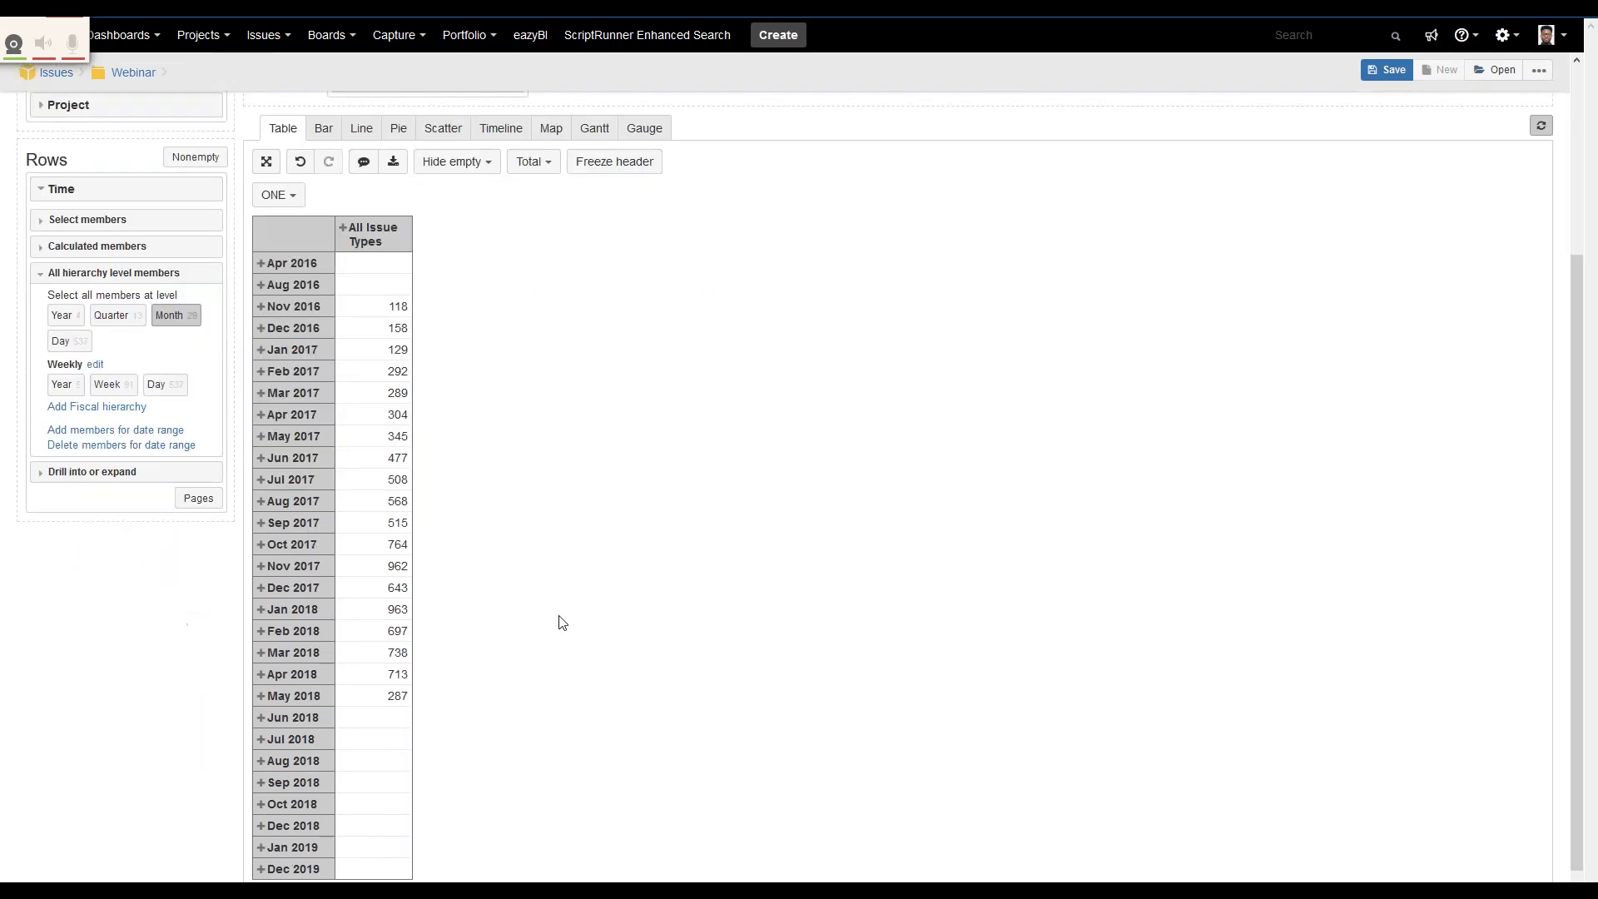
{"action": "scroll", "coordinate": [560, 621], "scroll_direction": "up", "scroll_amount": 3}
Step: Add the calculated members User Story, All Bugs and US & Bugs to the Issue Type columns
{"action": "left_click", "coordinate": [355, 327]}
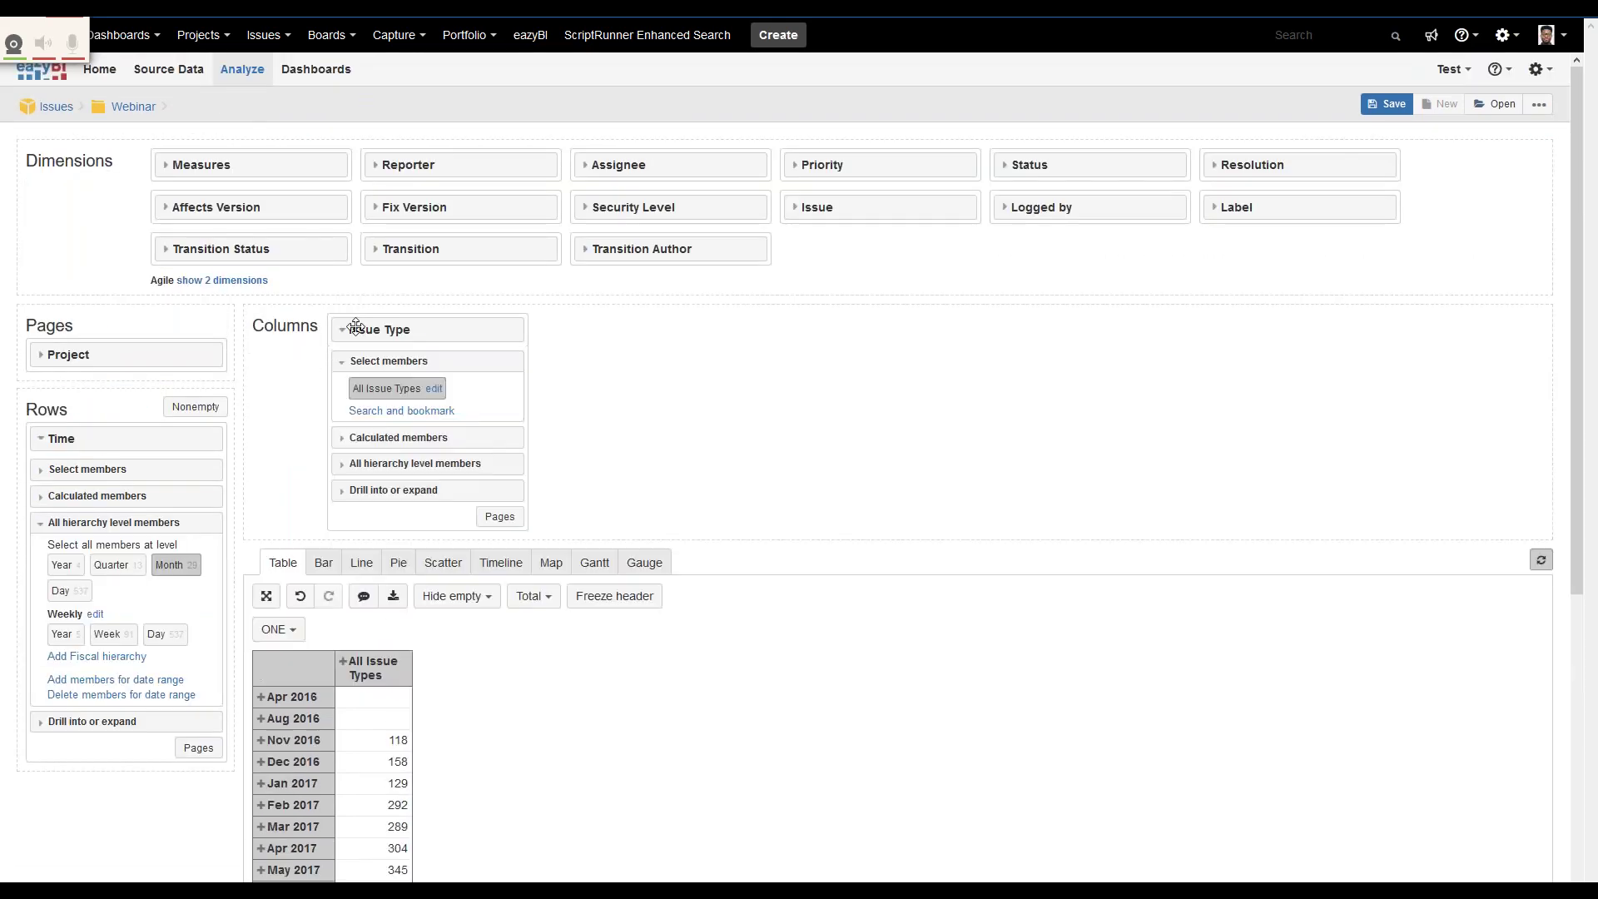
{"action": "left_click", "coordinate": [342, 466]}
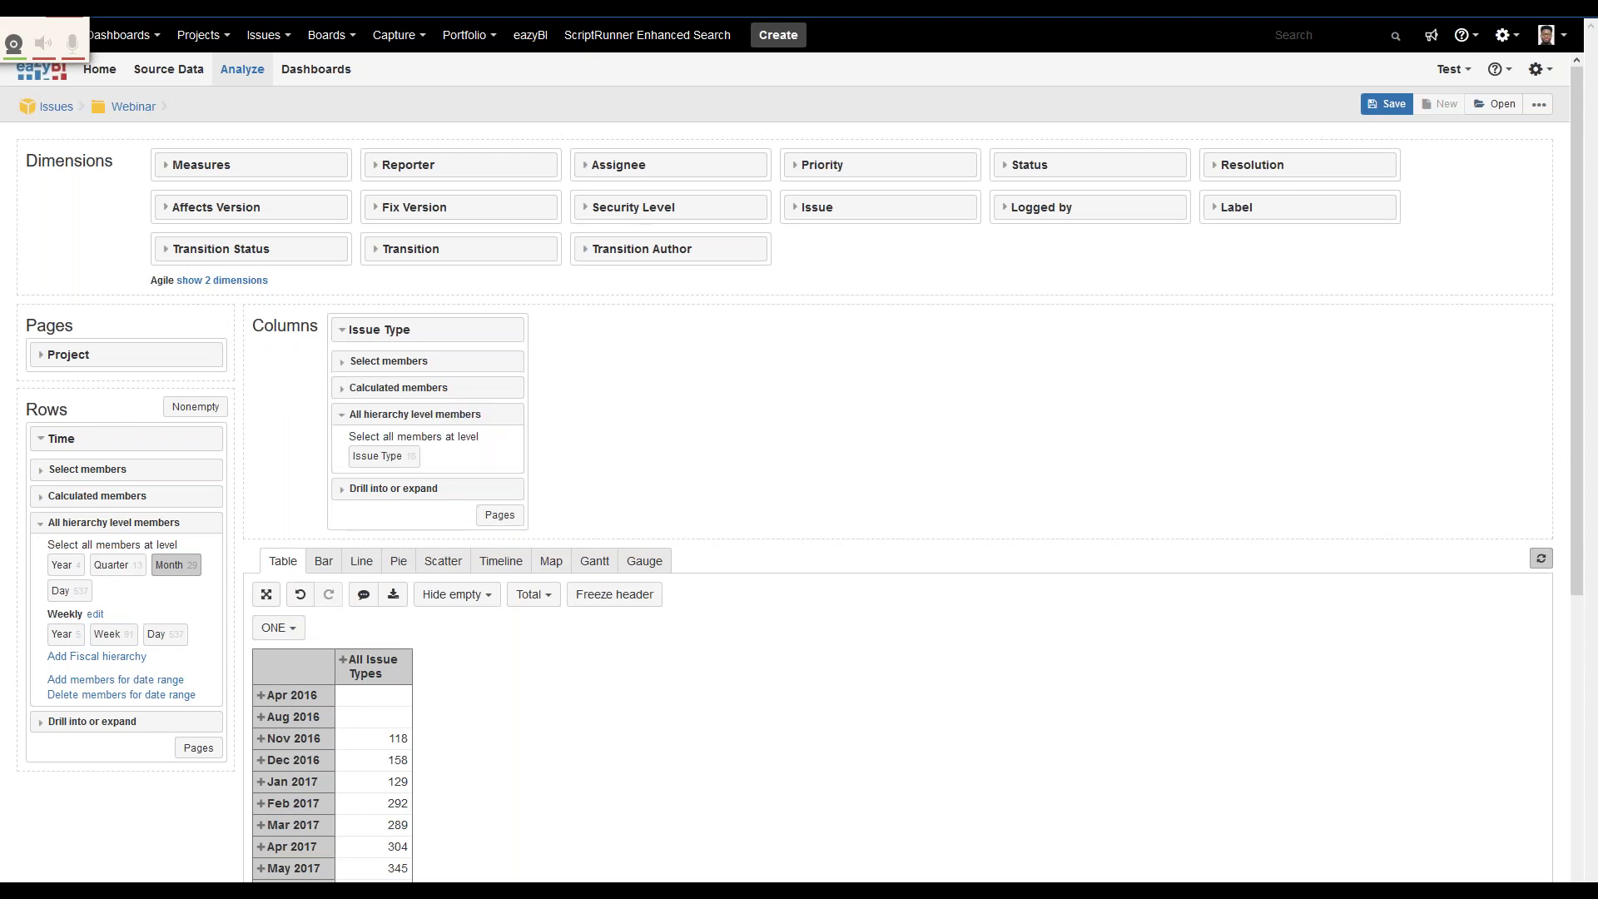
{"action": "left_click", "coordinate": [372, 396]}
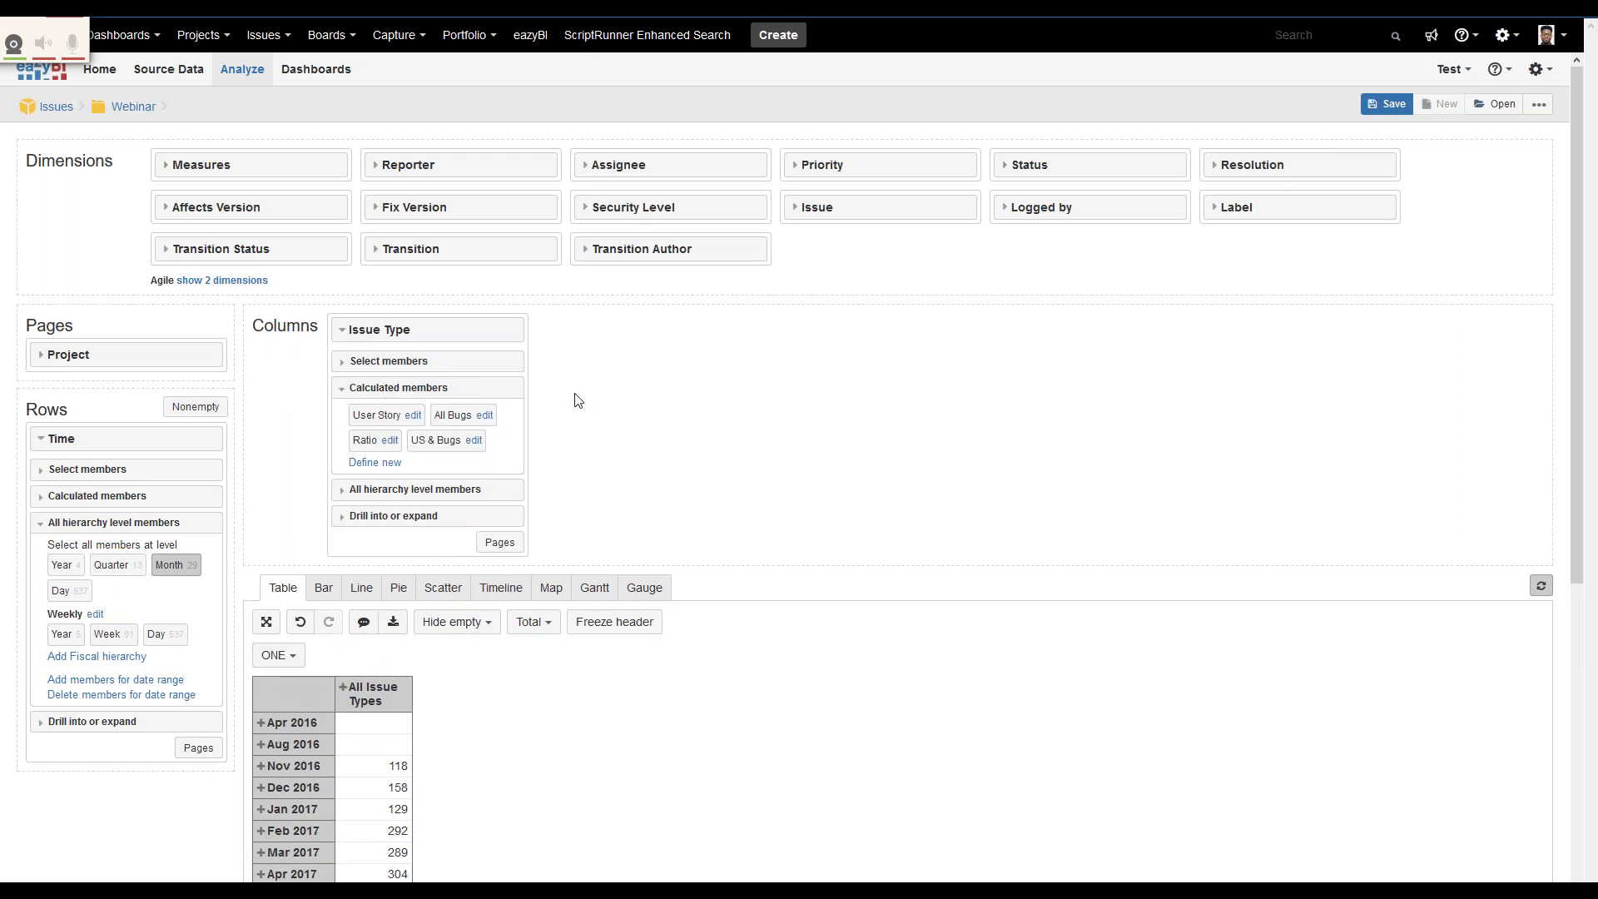
{"action": "left_click", "coordinate": [362, 422]}
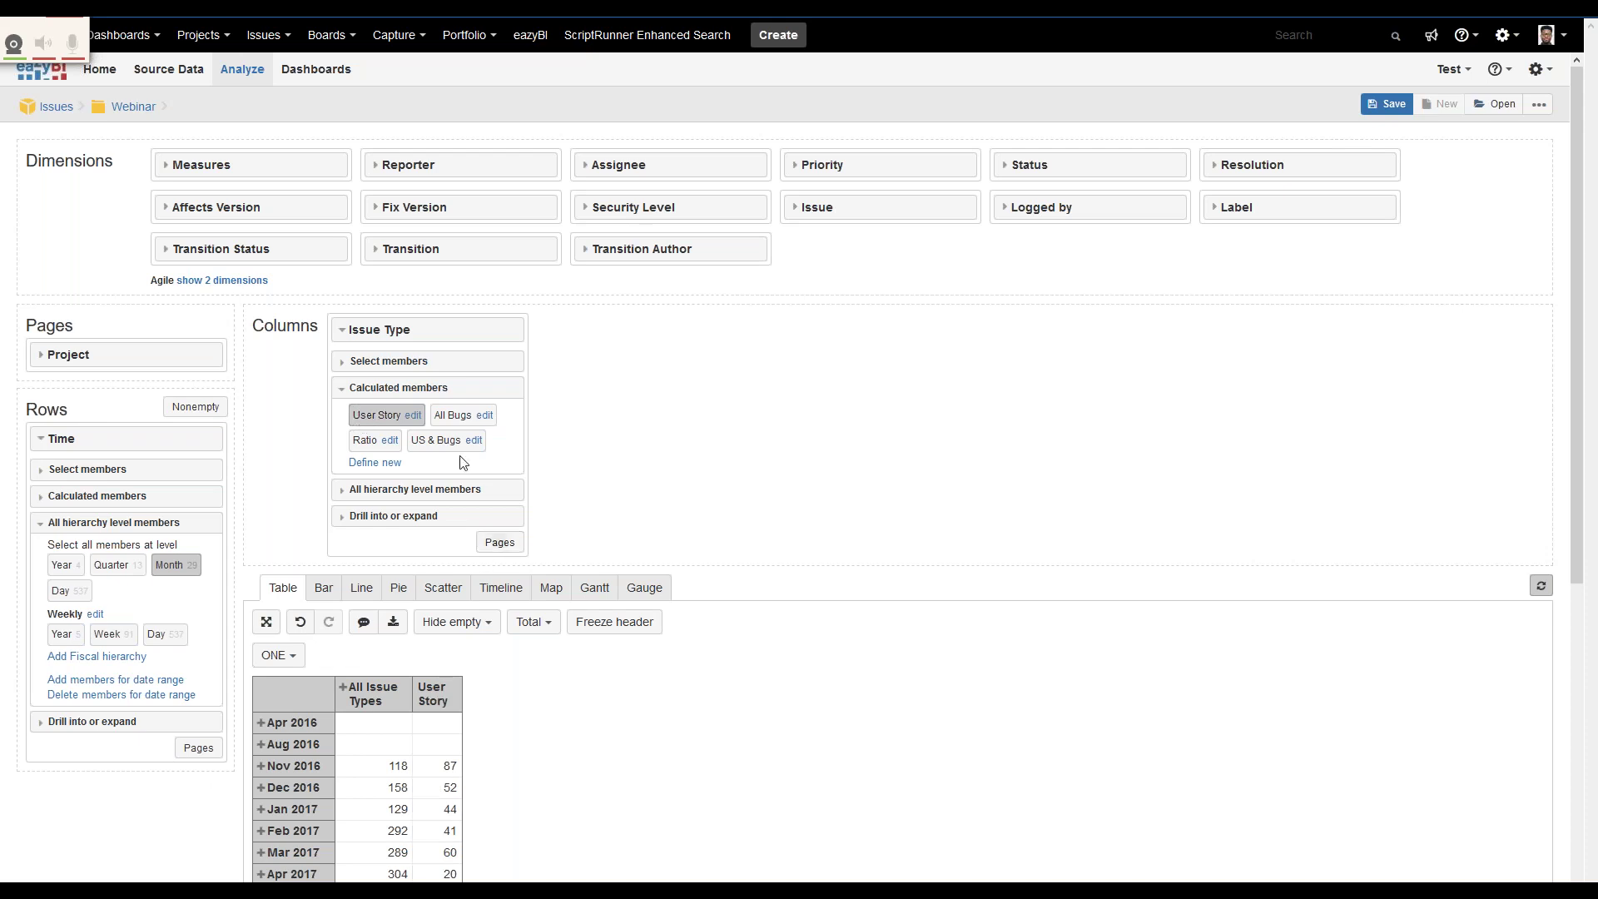
{"action": "left_click", "coordinate": [456, 416]}
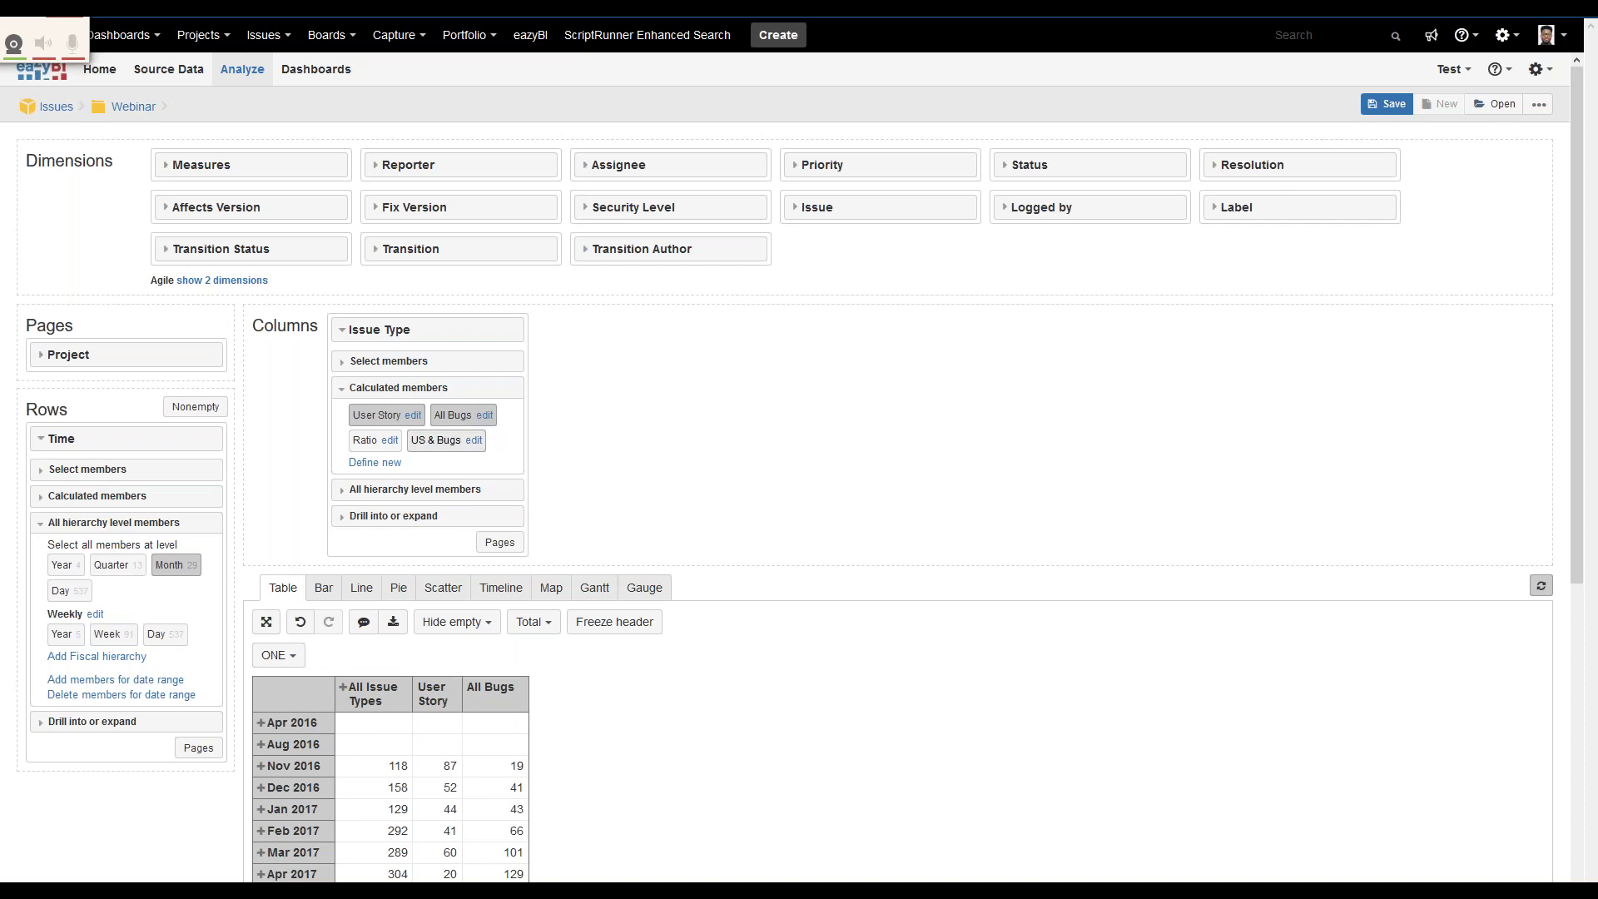
{"action": "left_click", "coordinate": [443, 445]}
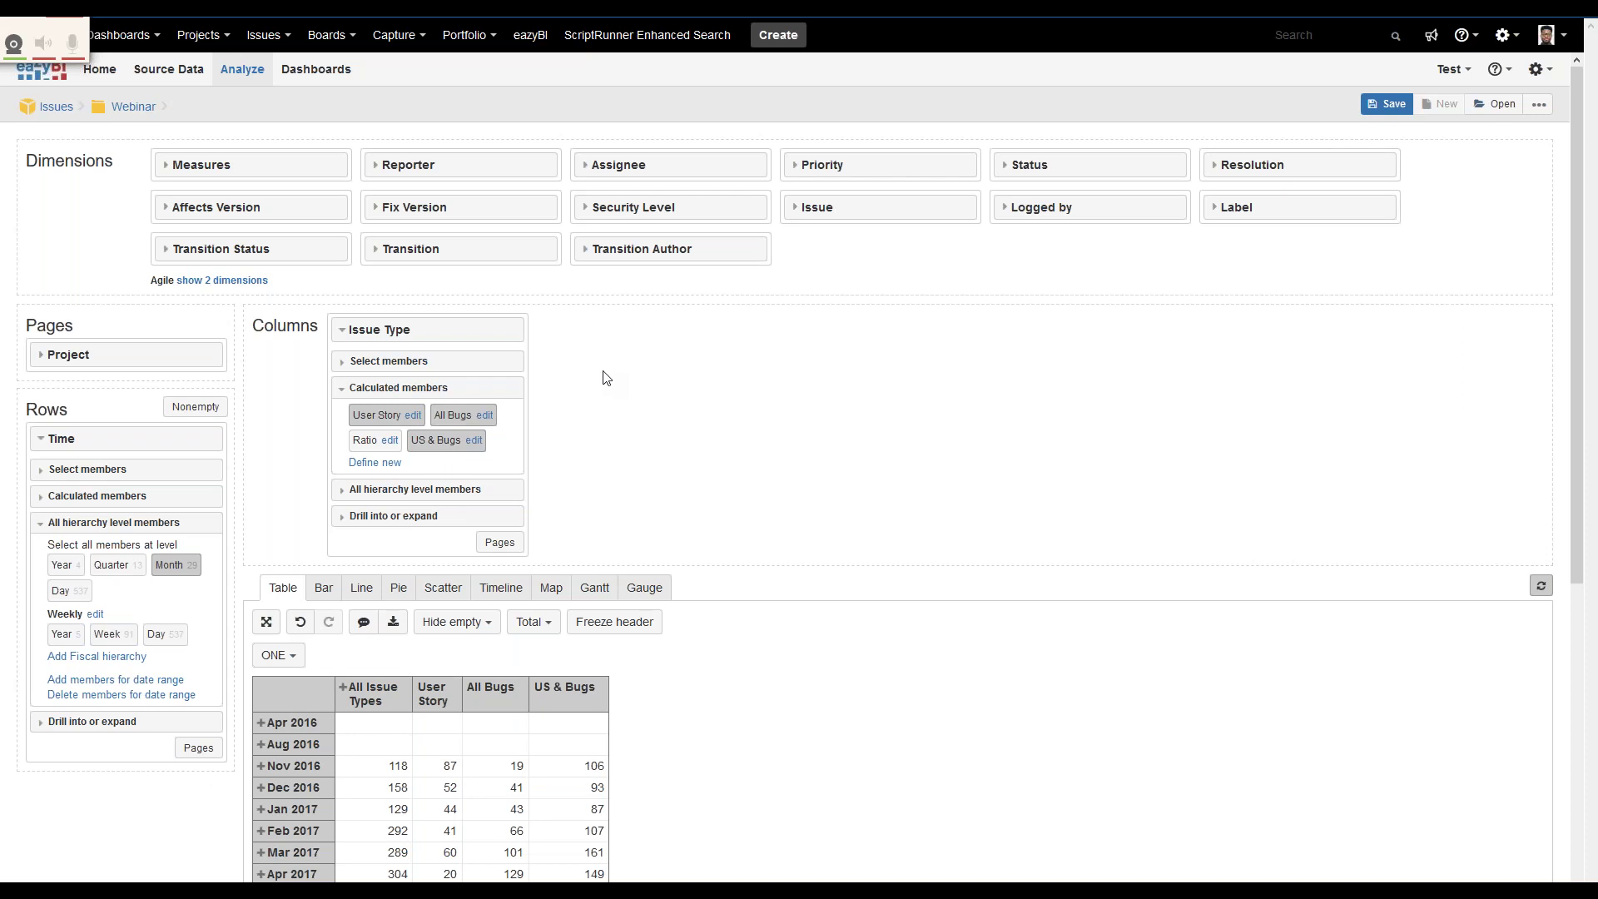
Step: Display the monthly issue data as a line chart and review the plotted series
{"action": "scroll", "coordinate": [605, 378], "scroll_direction": "down", "scroll_amount": 1}
{"action": "scroll", "coordinate": [605, 378], "scroll_direction": "down", "scroll_amount": 1}
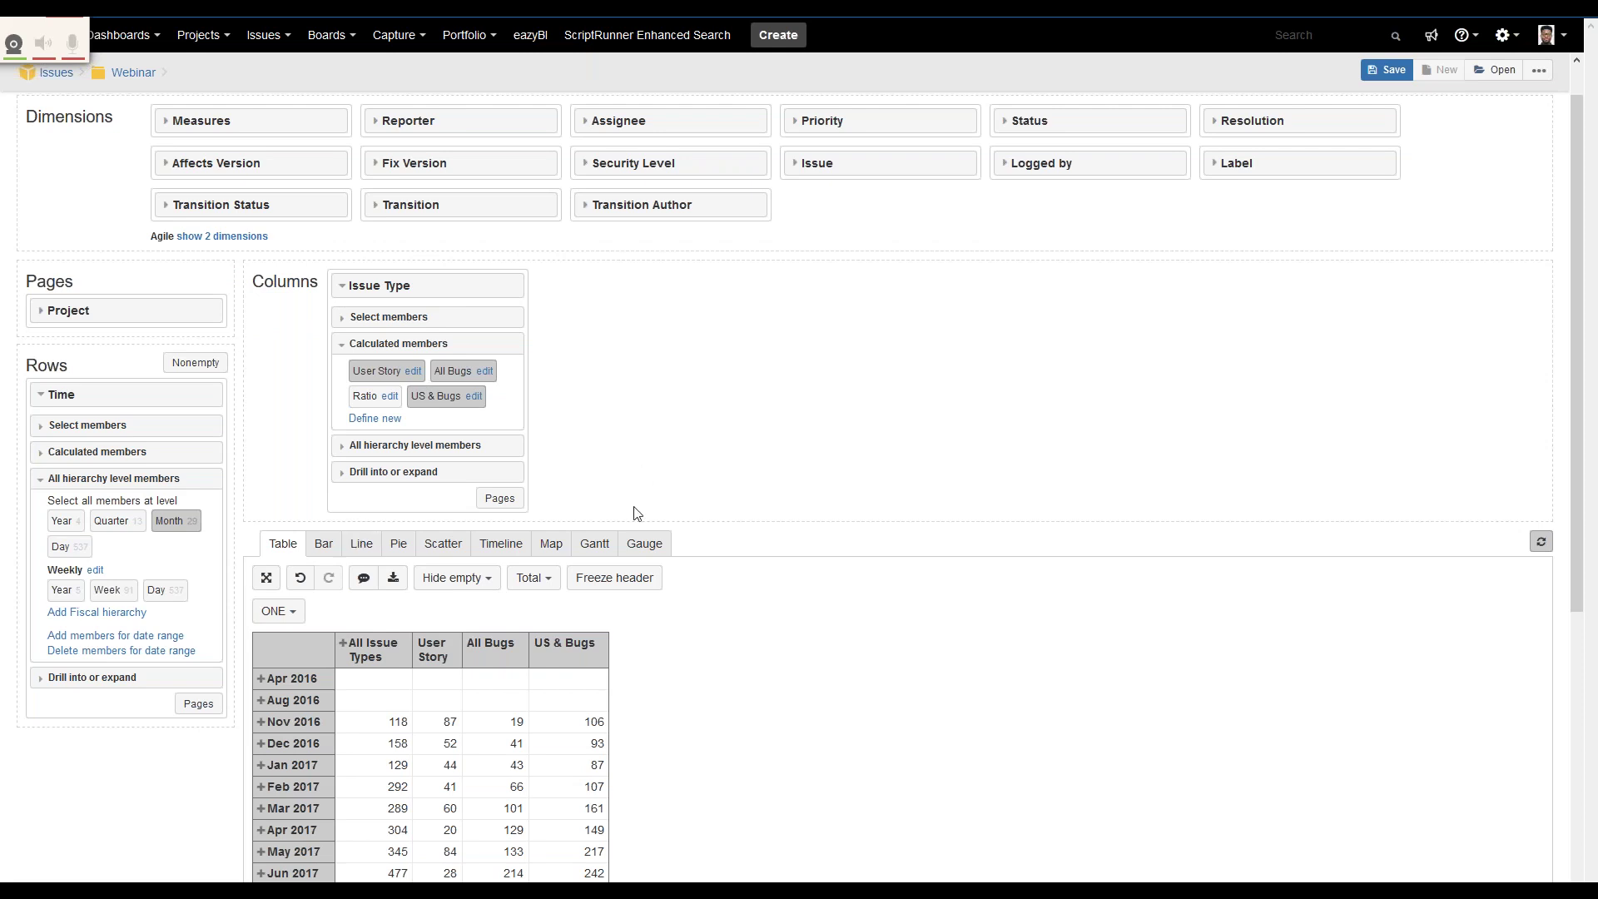
{"action": "left_click", "coordinate": [362, 545]}
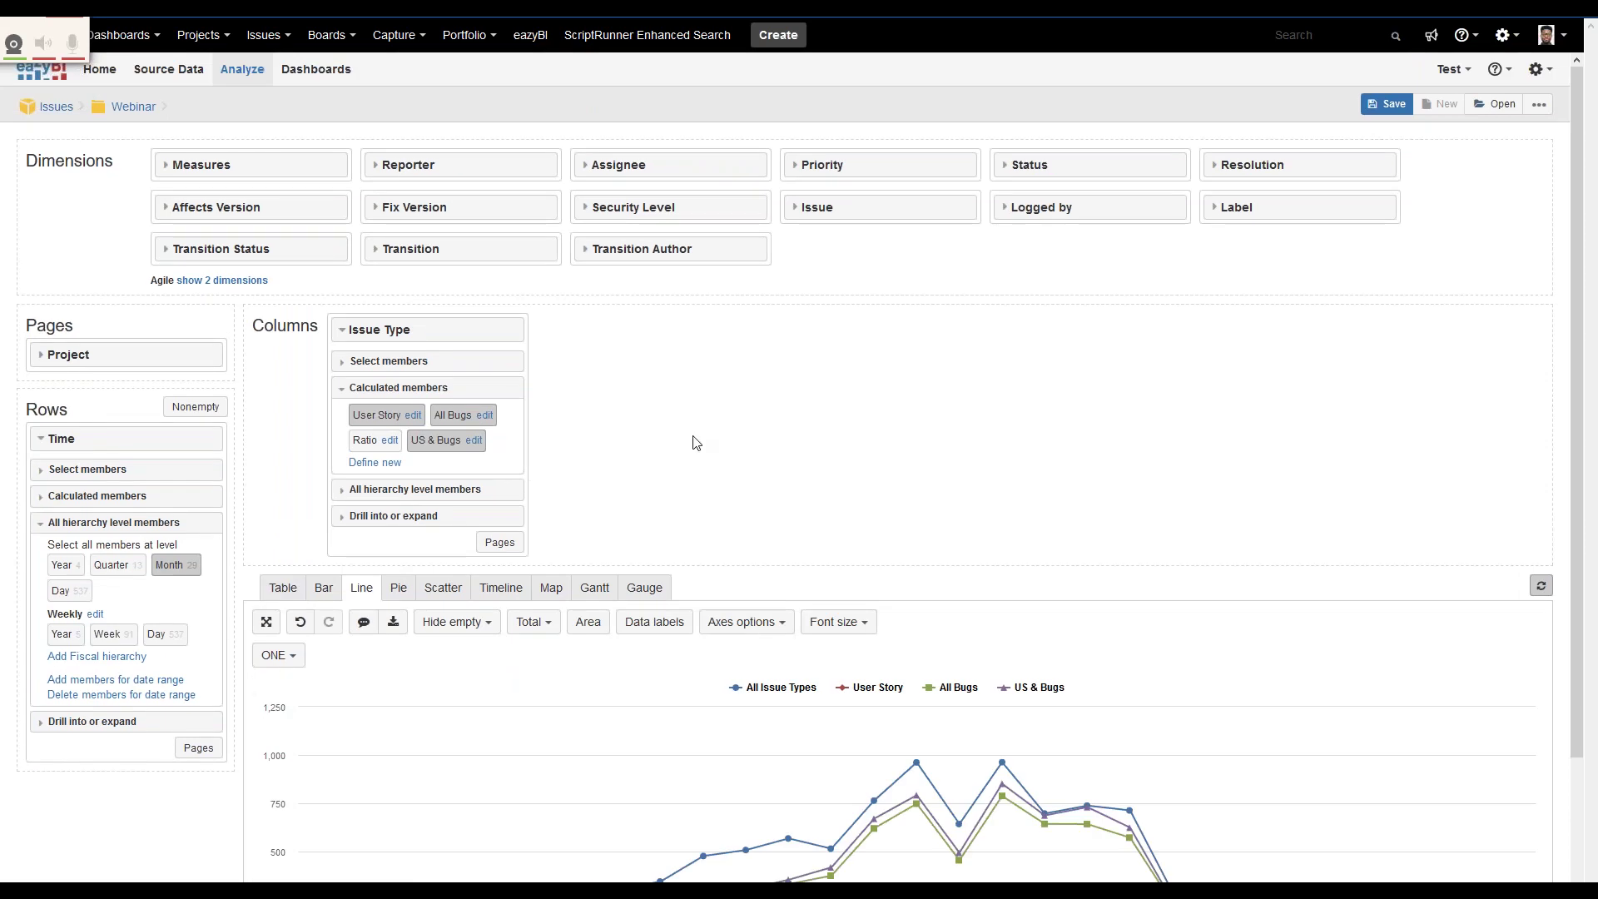
{"action": "scroll", "coordinate": [696, 442], "scroll_direction": "down", "scroll_amount": 1}
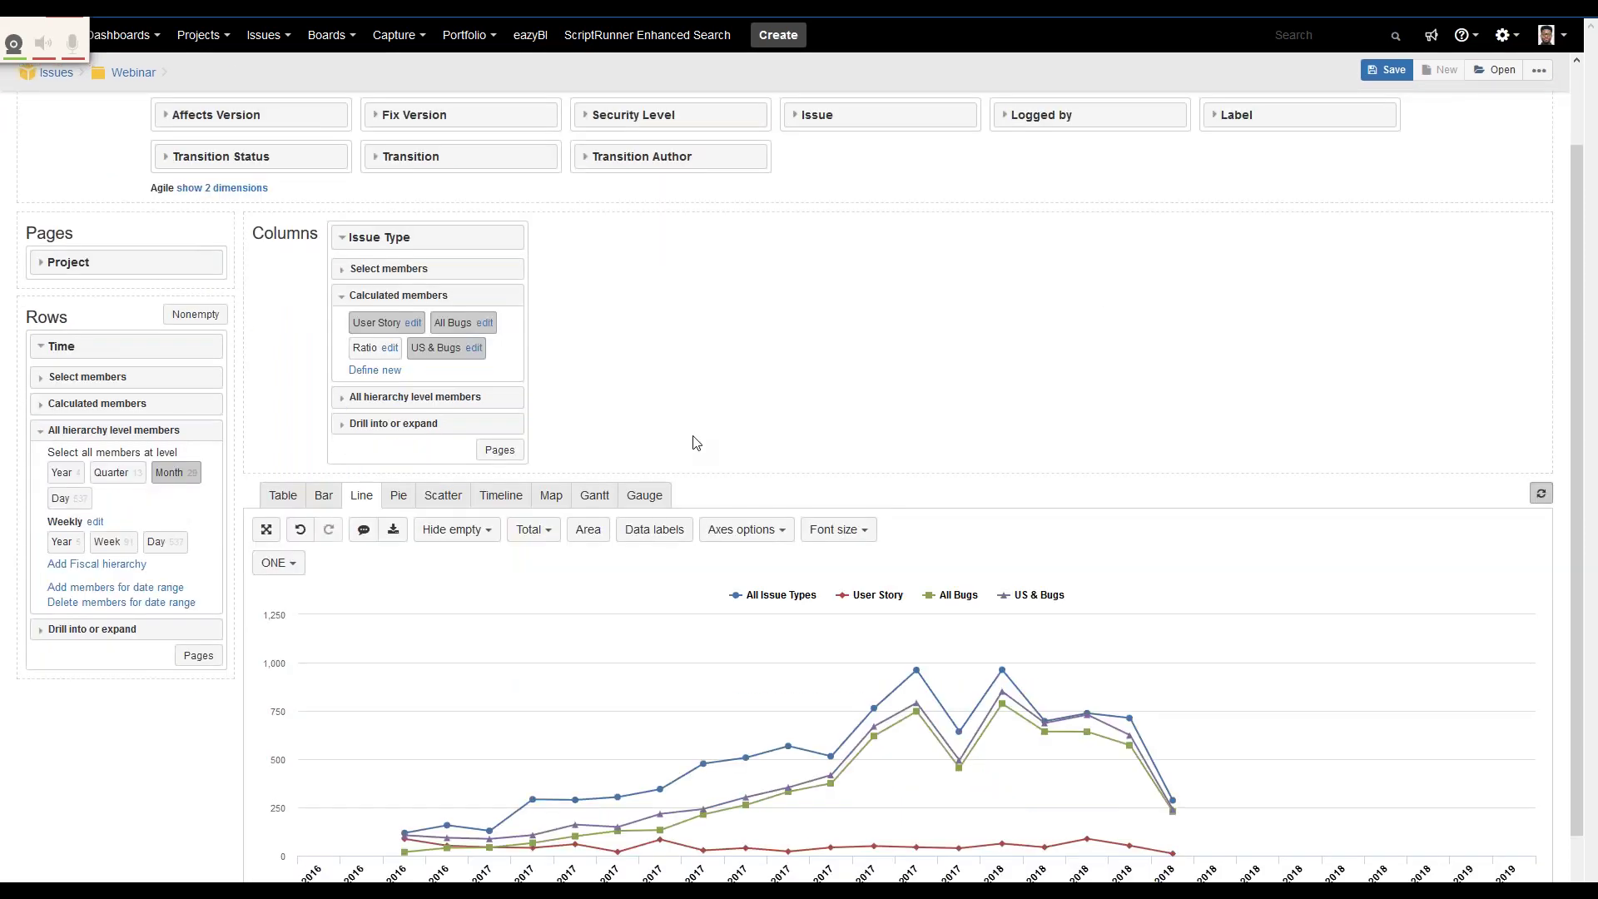
{"action": "scroll", "coordinate": [696, 442], "scroll_direction": "down", "scroll_amount": 1}
{"action": "scroll", "coordinate": [696, 442], "scroll_direction": "down", "scroll_amount": 1}
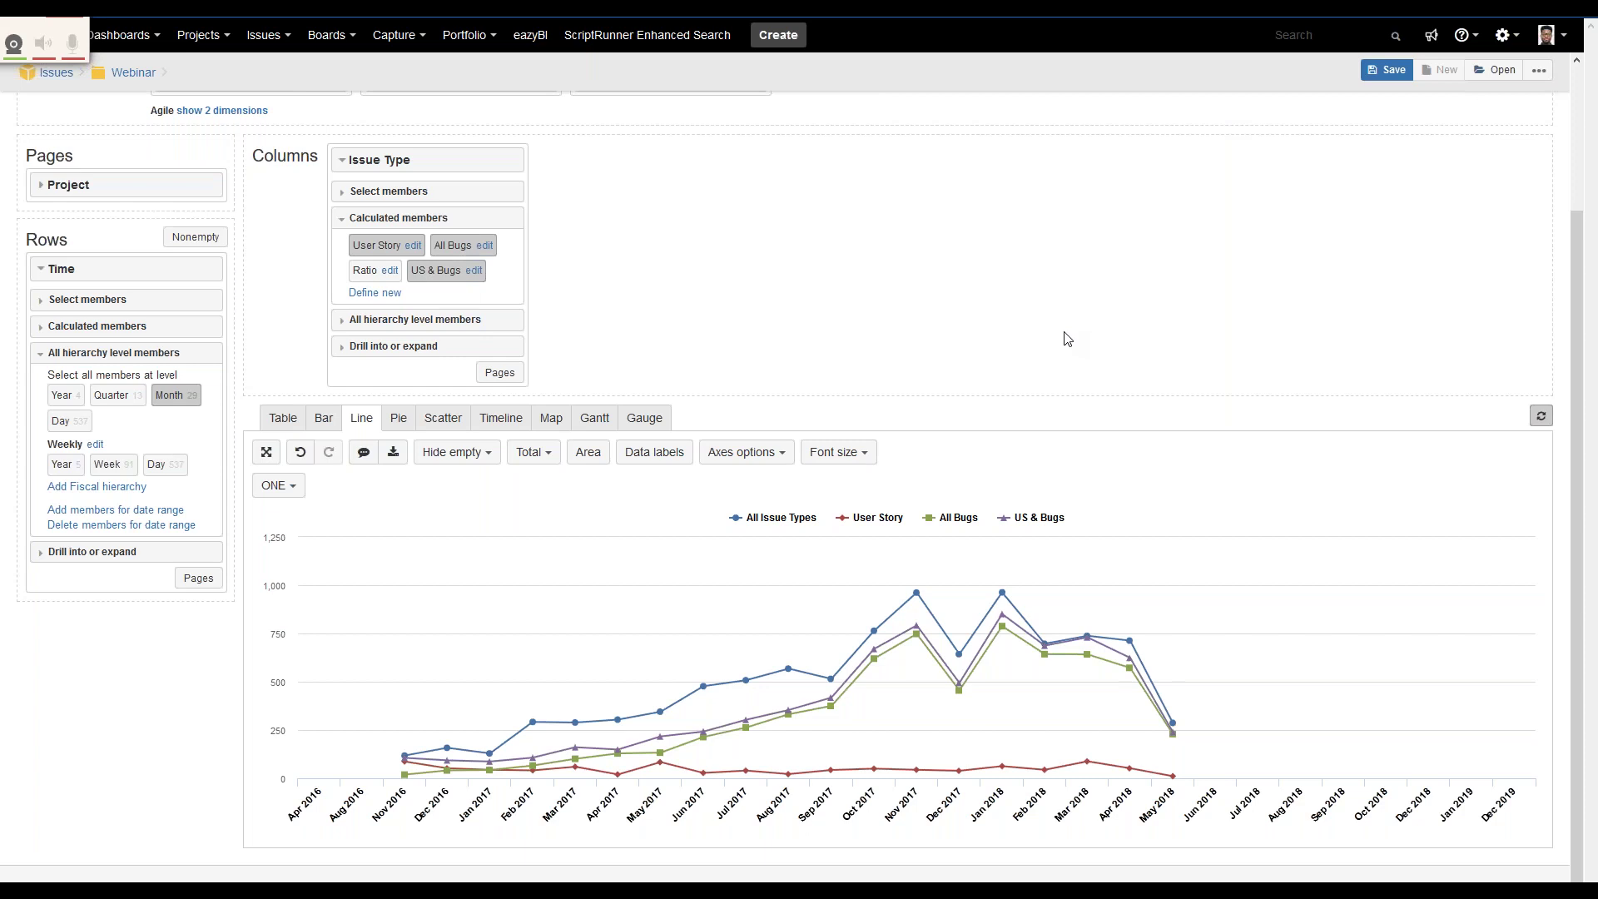
Step: Remove All Bugs, US & Bugs and All Issue Types from the columns, keeping only User Story
{"action": "scroll", "coordinate": [1067, 338], "scroll_direction": "up", "scroll_amount": 2}
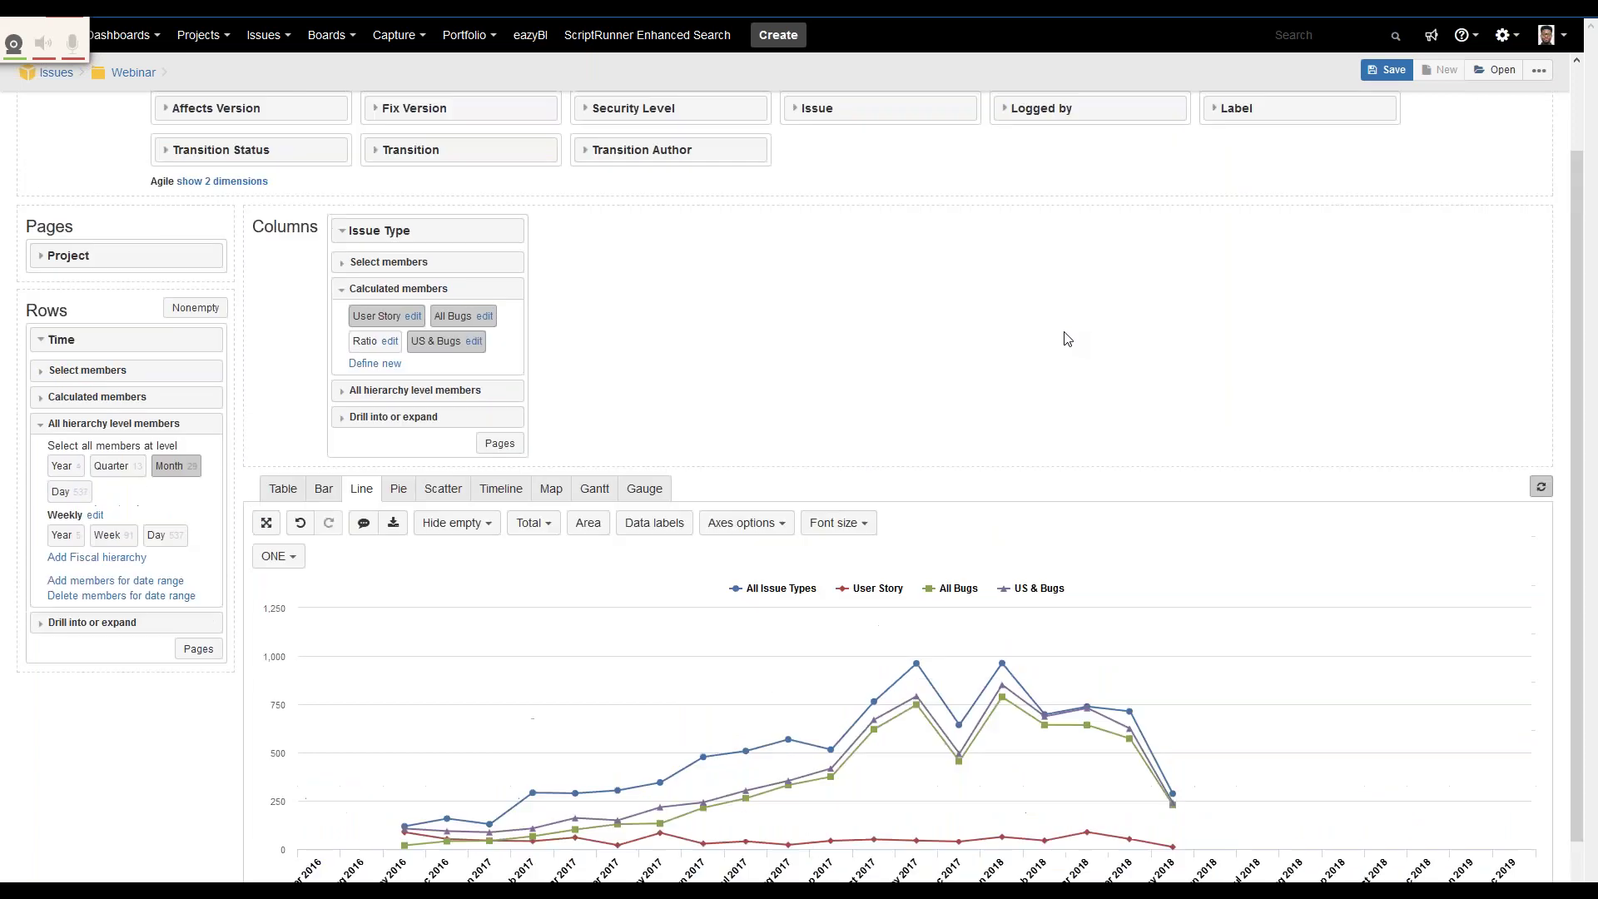
{"action": "scroll", "coordinate": [1068, 339], "scroll_direction": "up", "scroll_amount": 2}
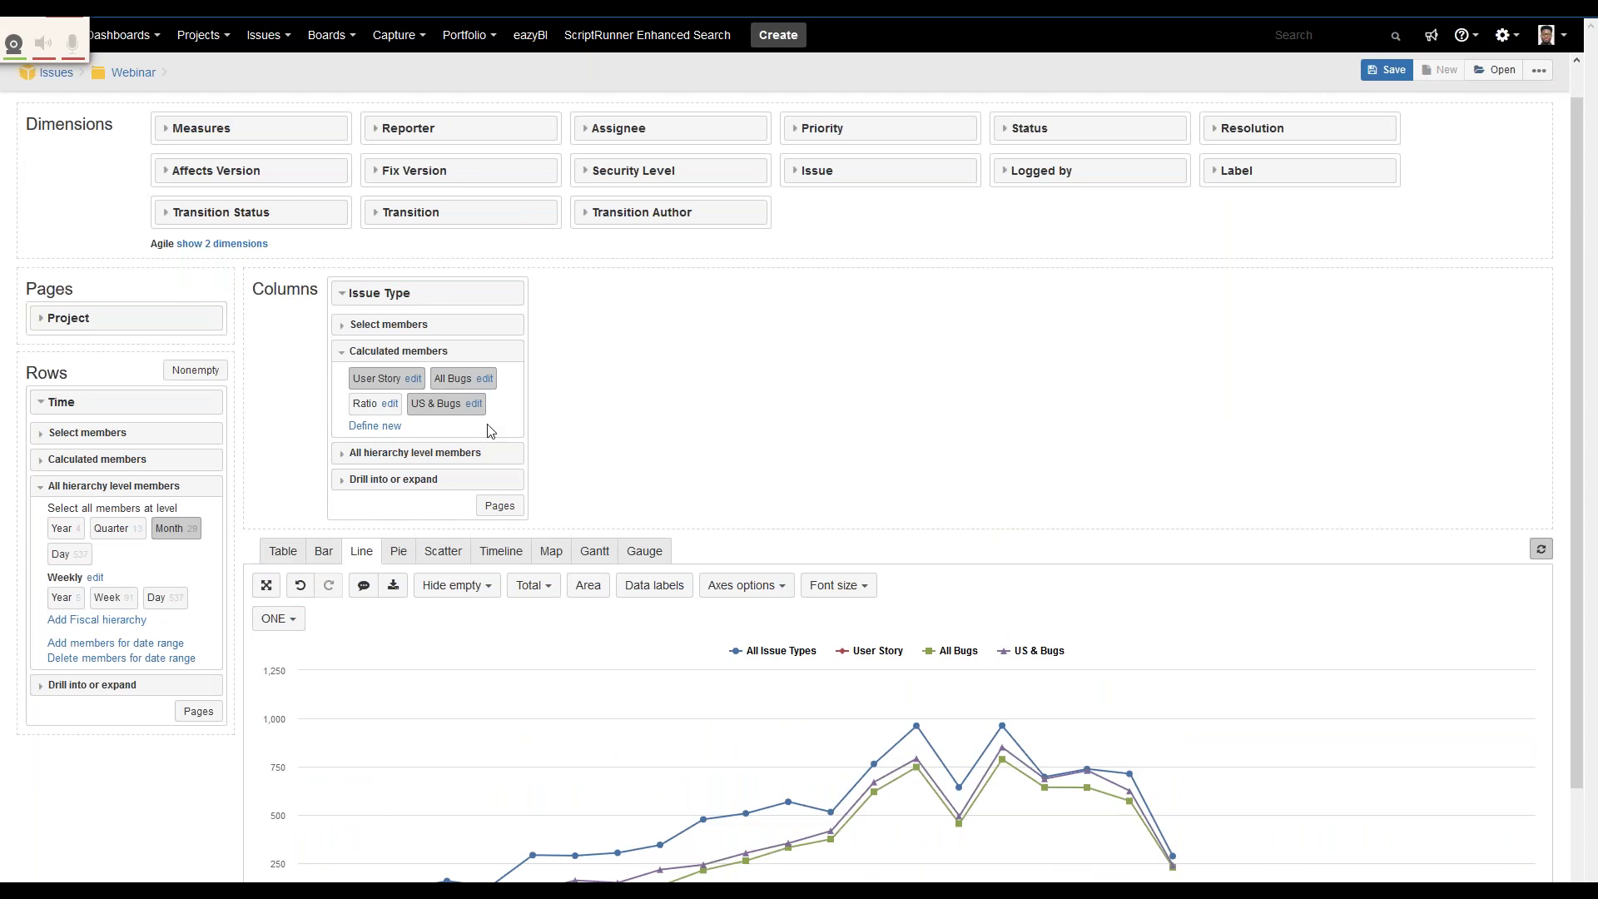
{"action": "left_click", "coordinate": [456, 381]}
{"action": "left_click", "coordinate": [447, 406]}
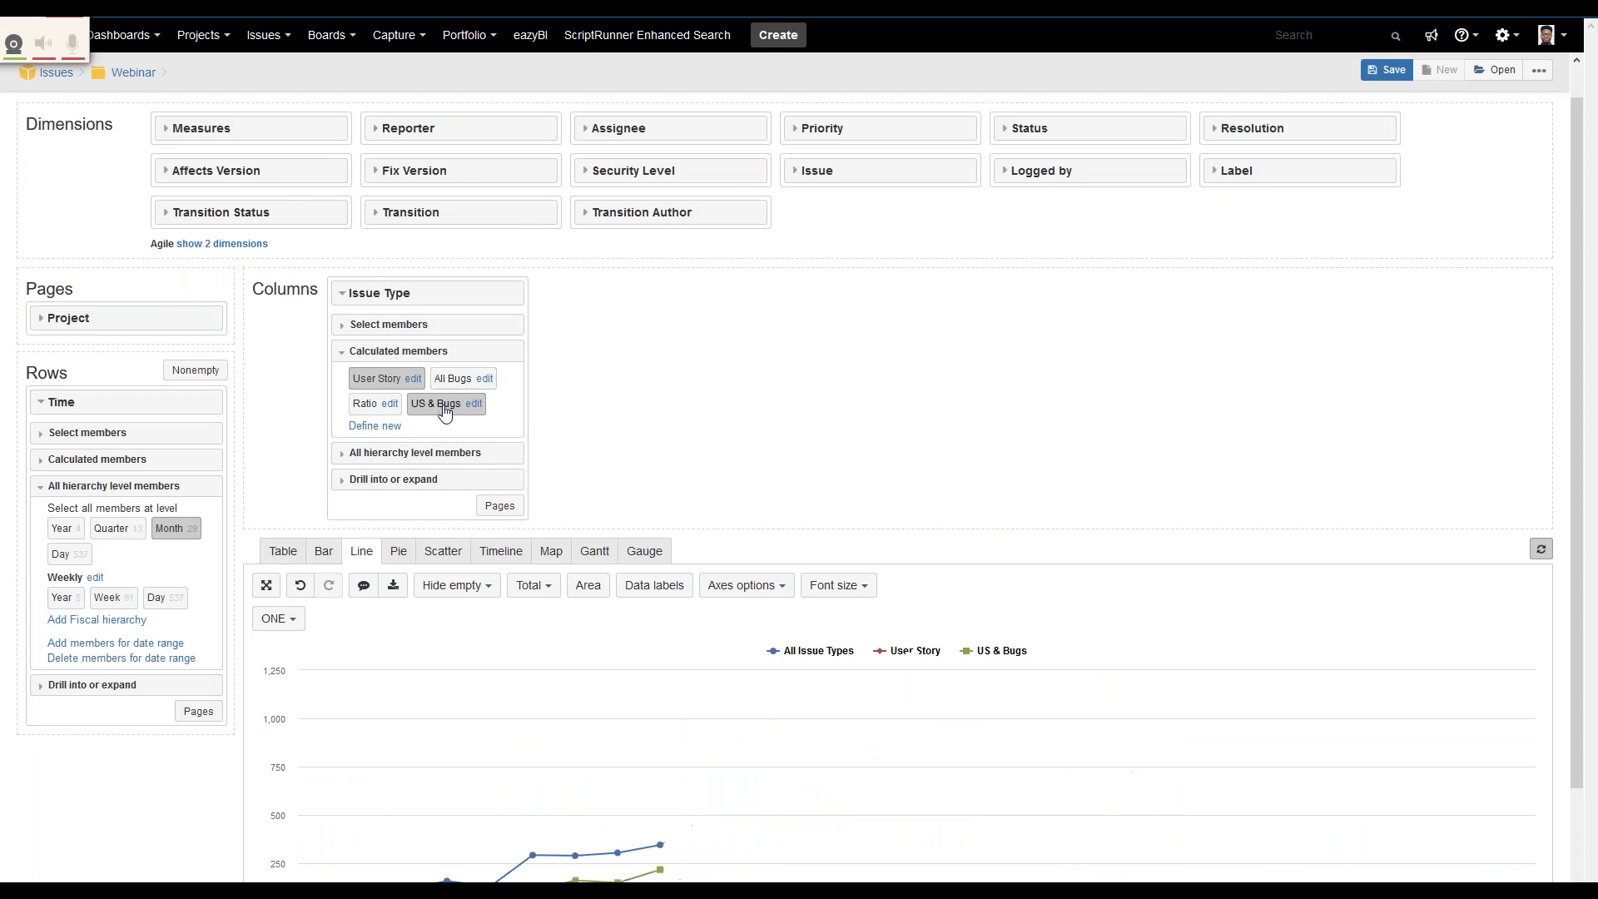
{"action": "left_click", "coordinate": [351, 331]}
{"action": "left_click", "coordinate": [358, 351]}
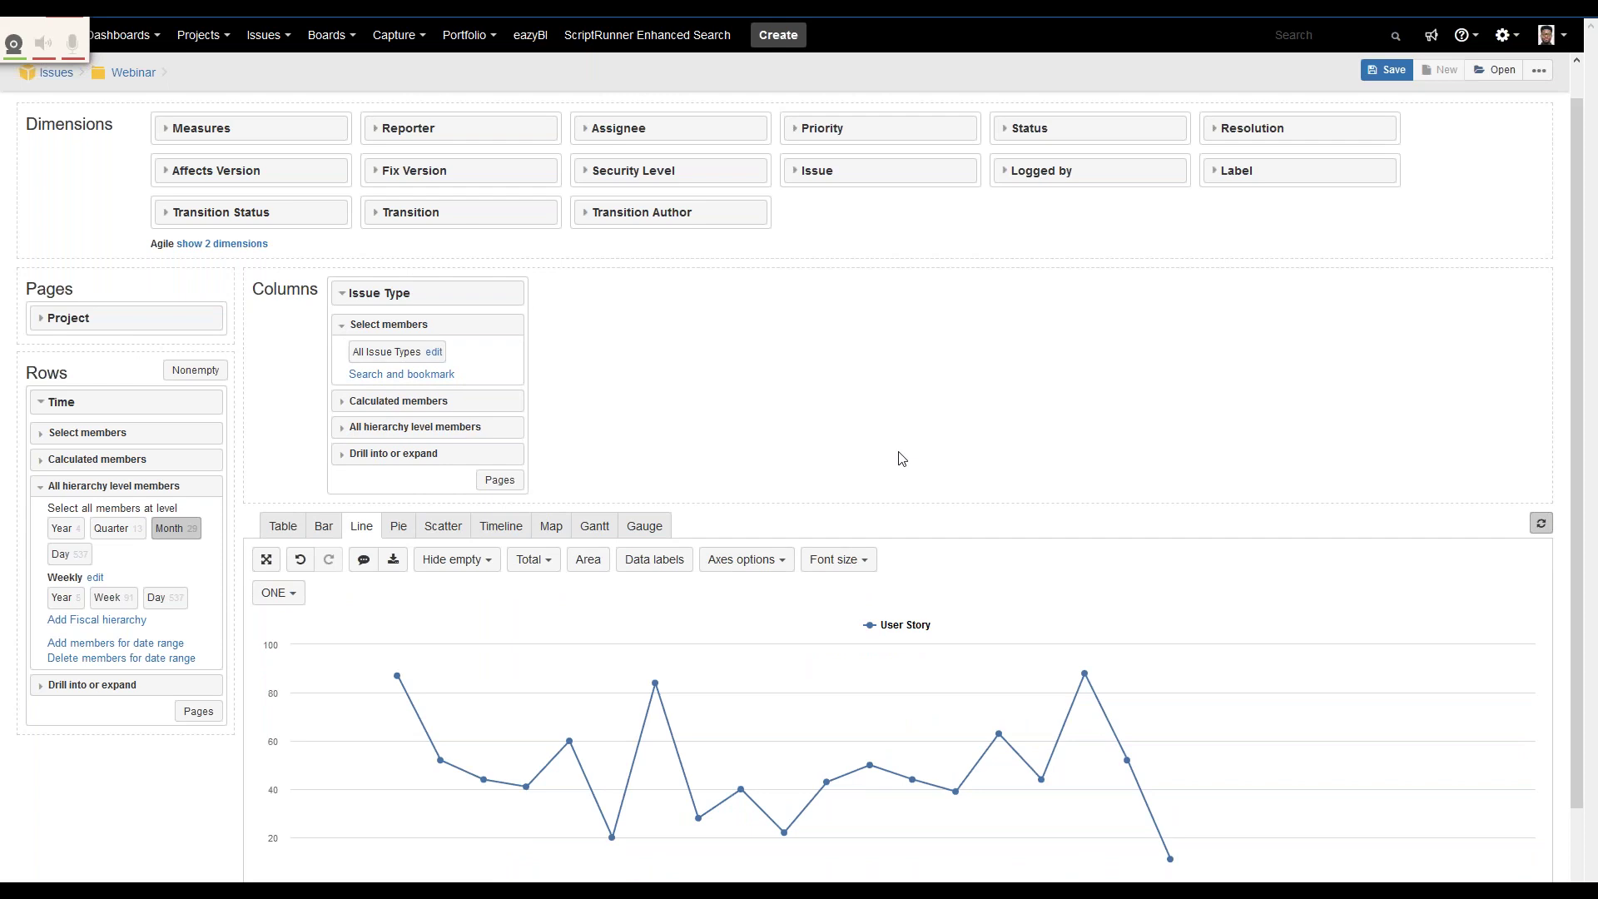
Step: Change the User Story line's color to green
{"action": "scroll", "coordinate": [901, 459], "scroll_direction": "down", "scroll_amount": 1}
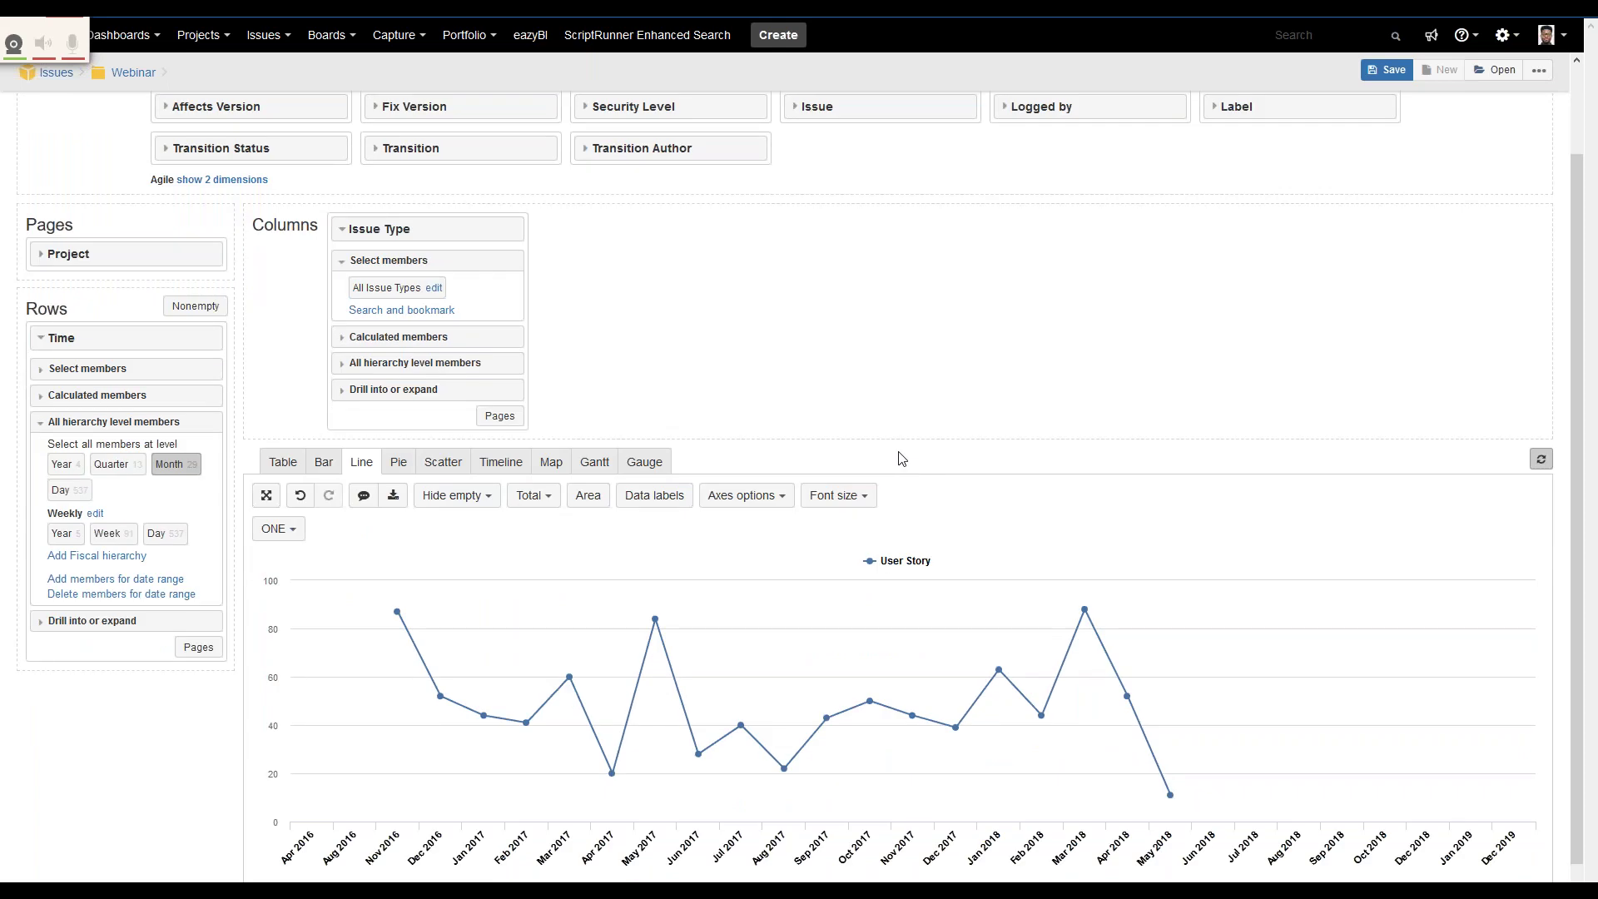
{"action": "scroll", "coordinate": [901, 458], "scroll_direction": "down", "scroll_amount": 1}
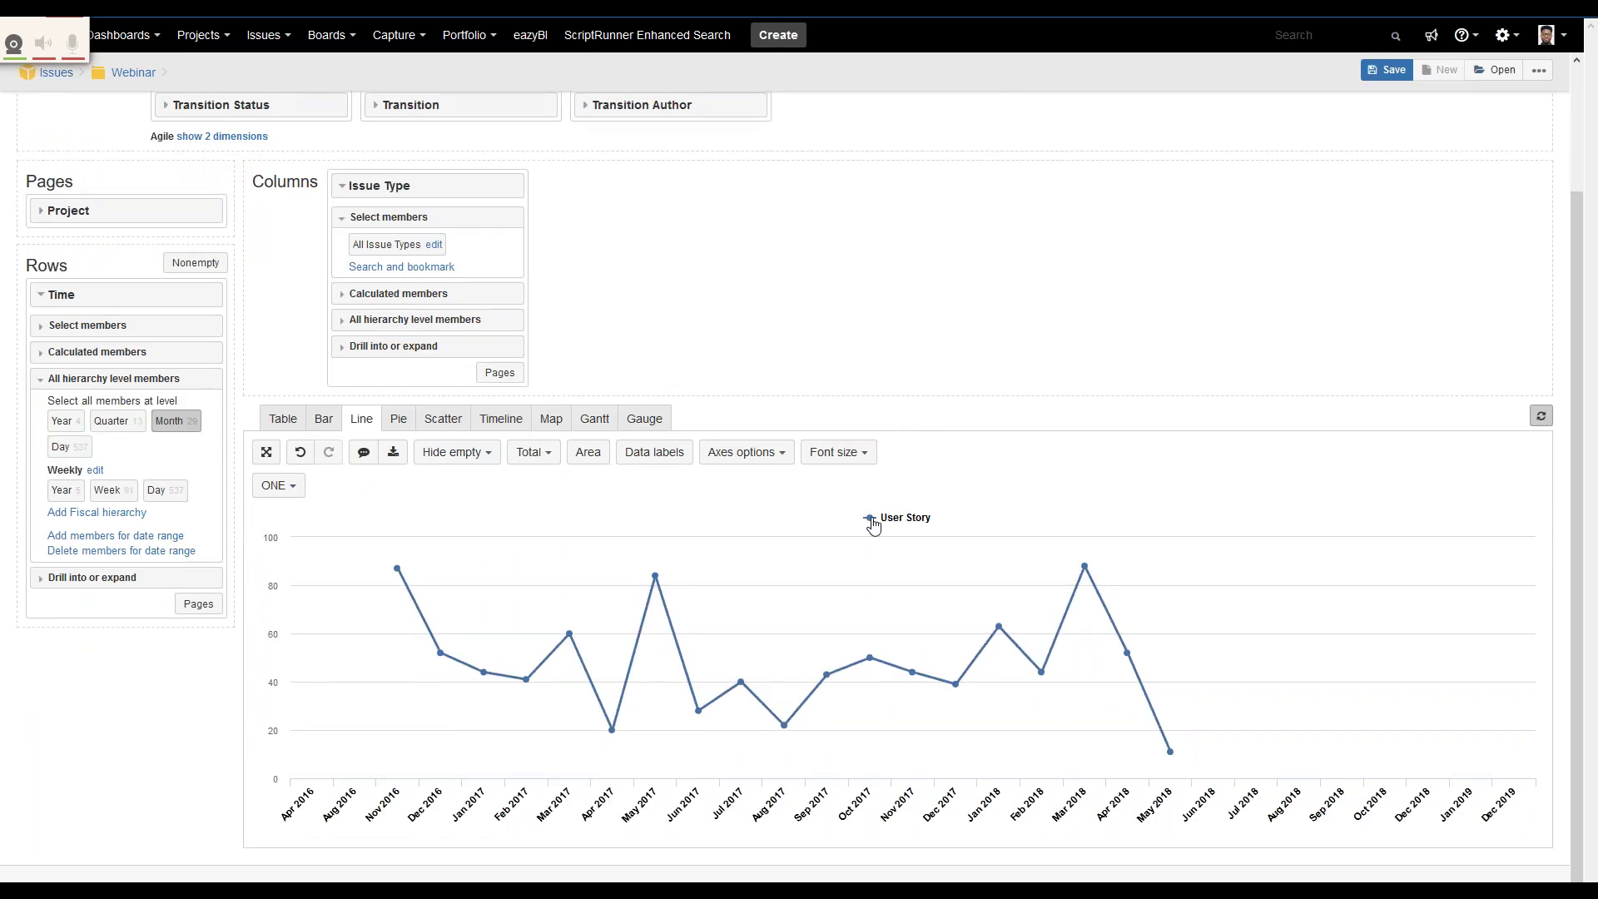
{"action": "left_click", "coordinate": [873, 525]}
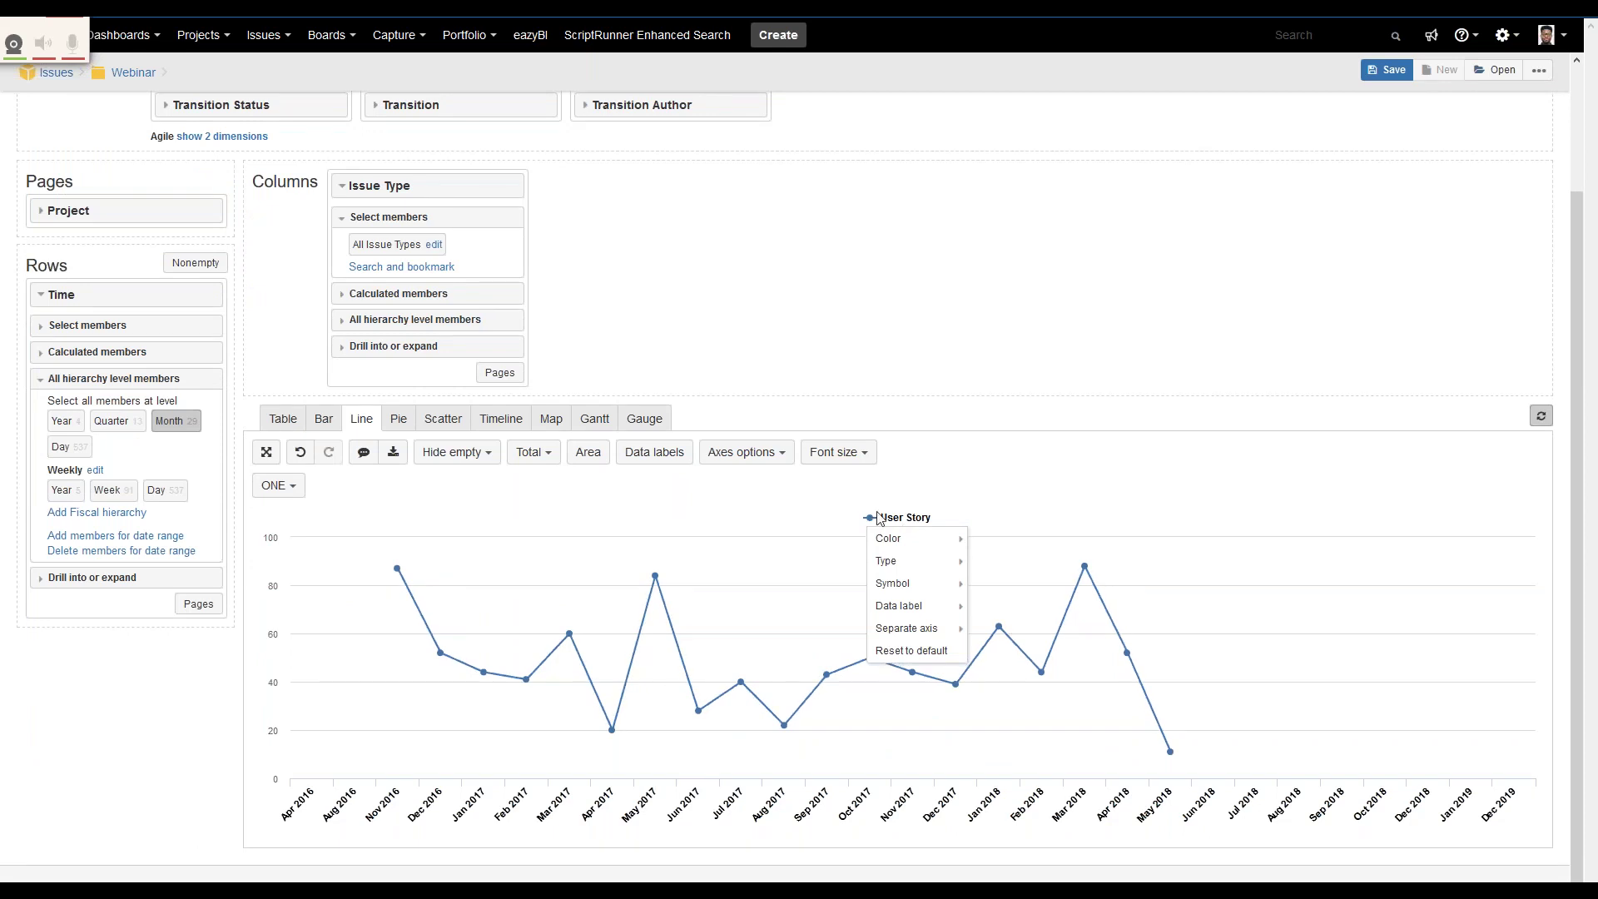
{"action": "mouse_move", "coordinate": [919, 545]}
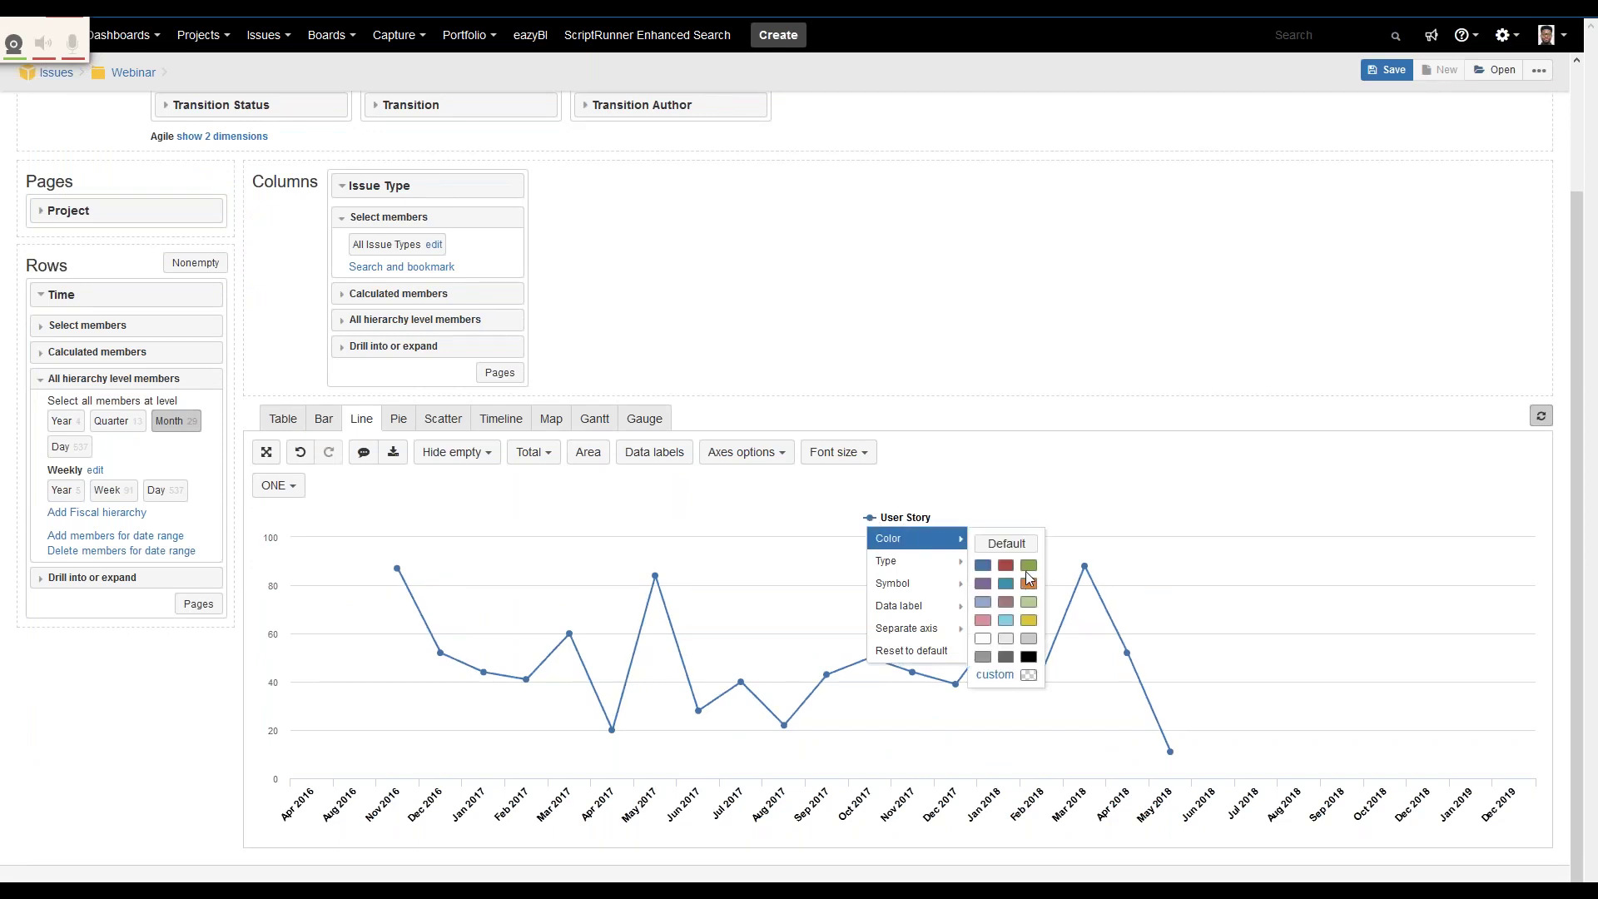
{"action": "left_click", "coordinate": [1027, 570]}
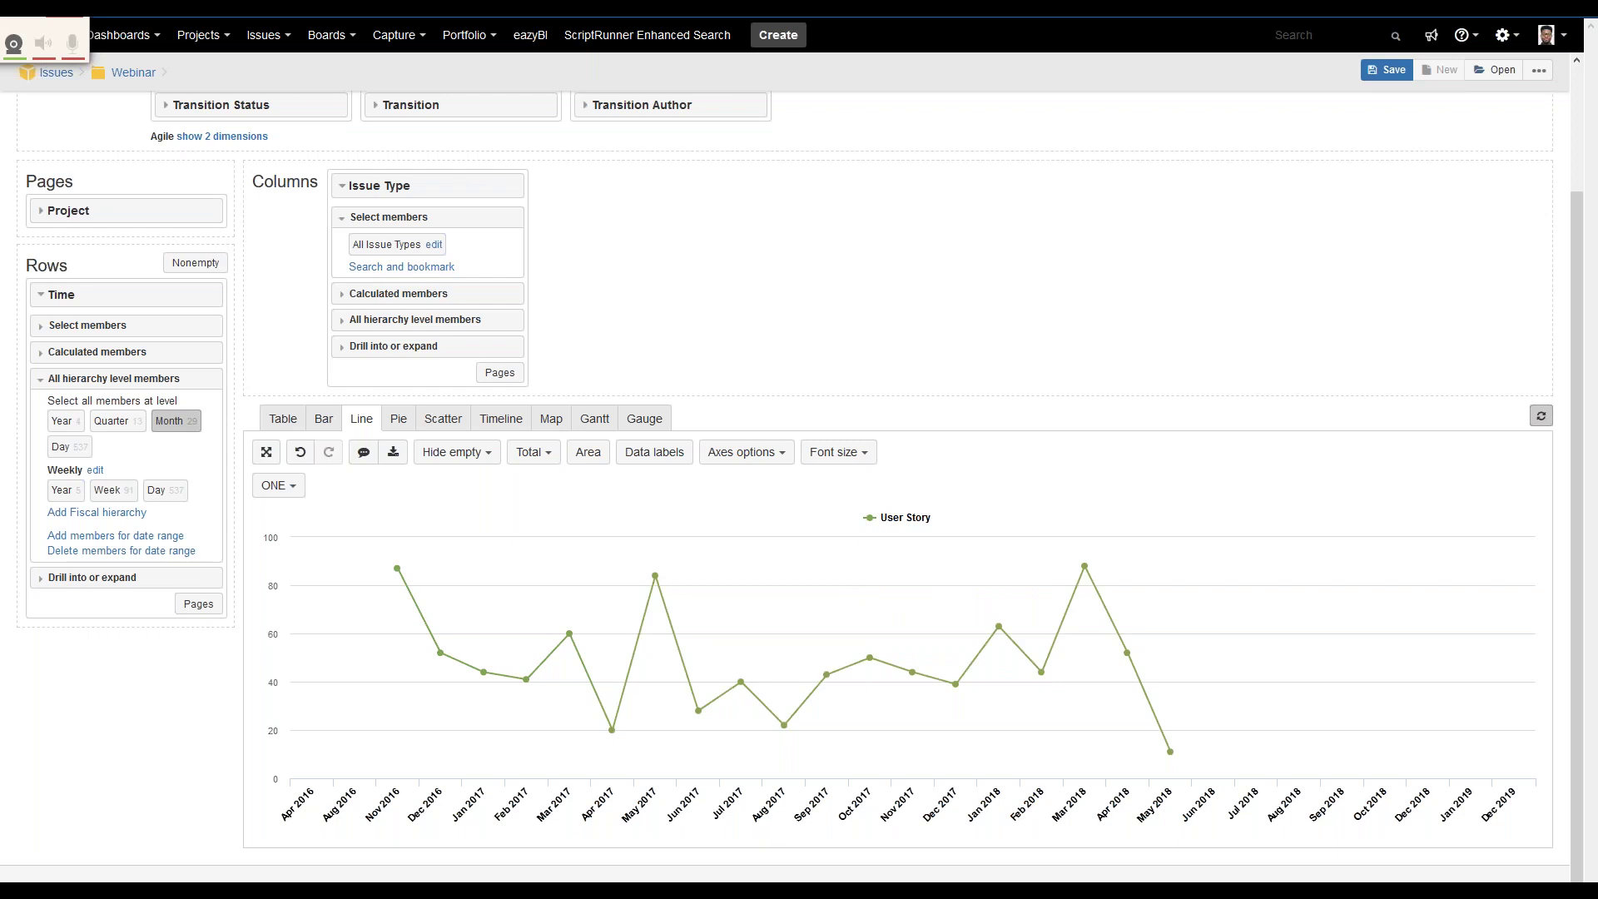
Step: Save the report in the Webinar folder under the name "User stories"
{"action": "scroll", "coordinate": [790, 487], "scroll_direction": "up", "scroll_amount": 1}
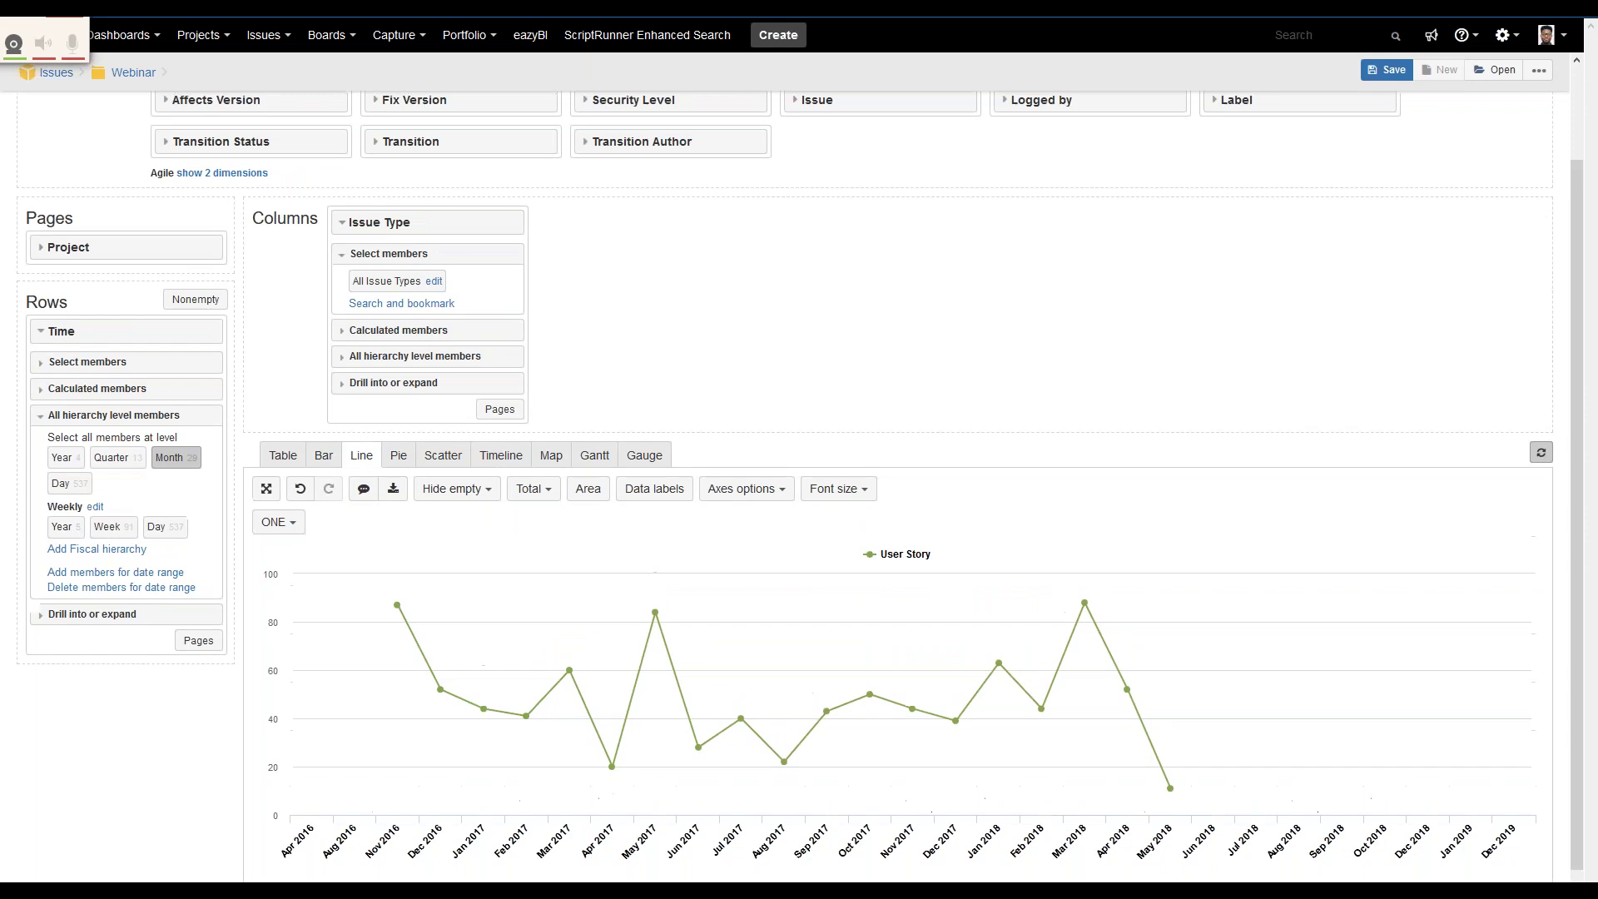
{"action": "scroll", "coordinate": [1395, 119], "scroll_direction": "up", "scroll_amount": 3}
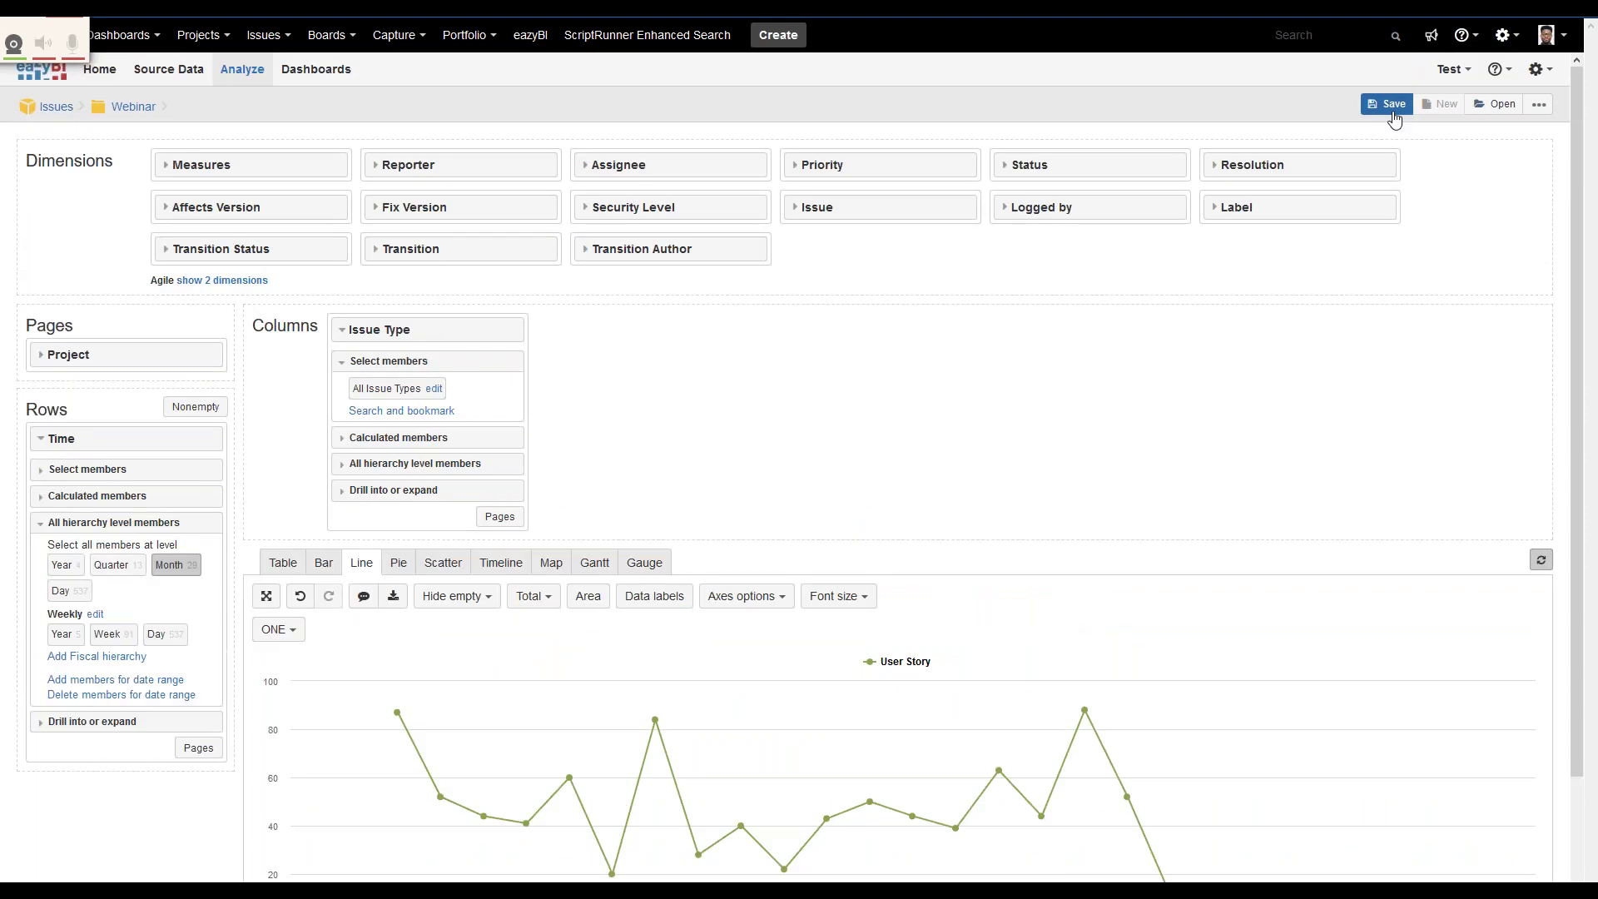
{"action": "left_click", "coordinate": [1392, 106]}
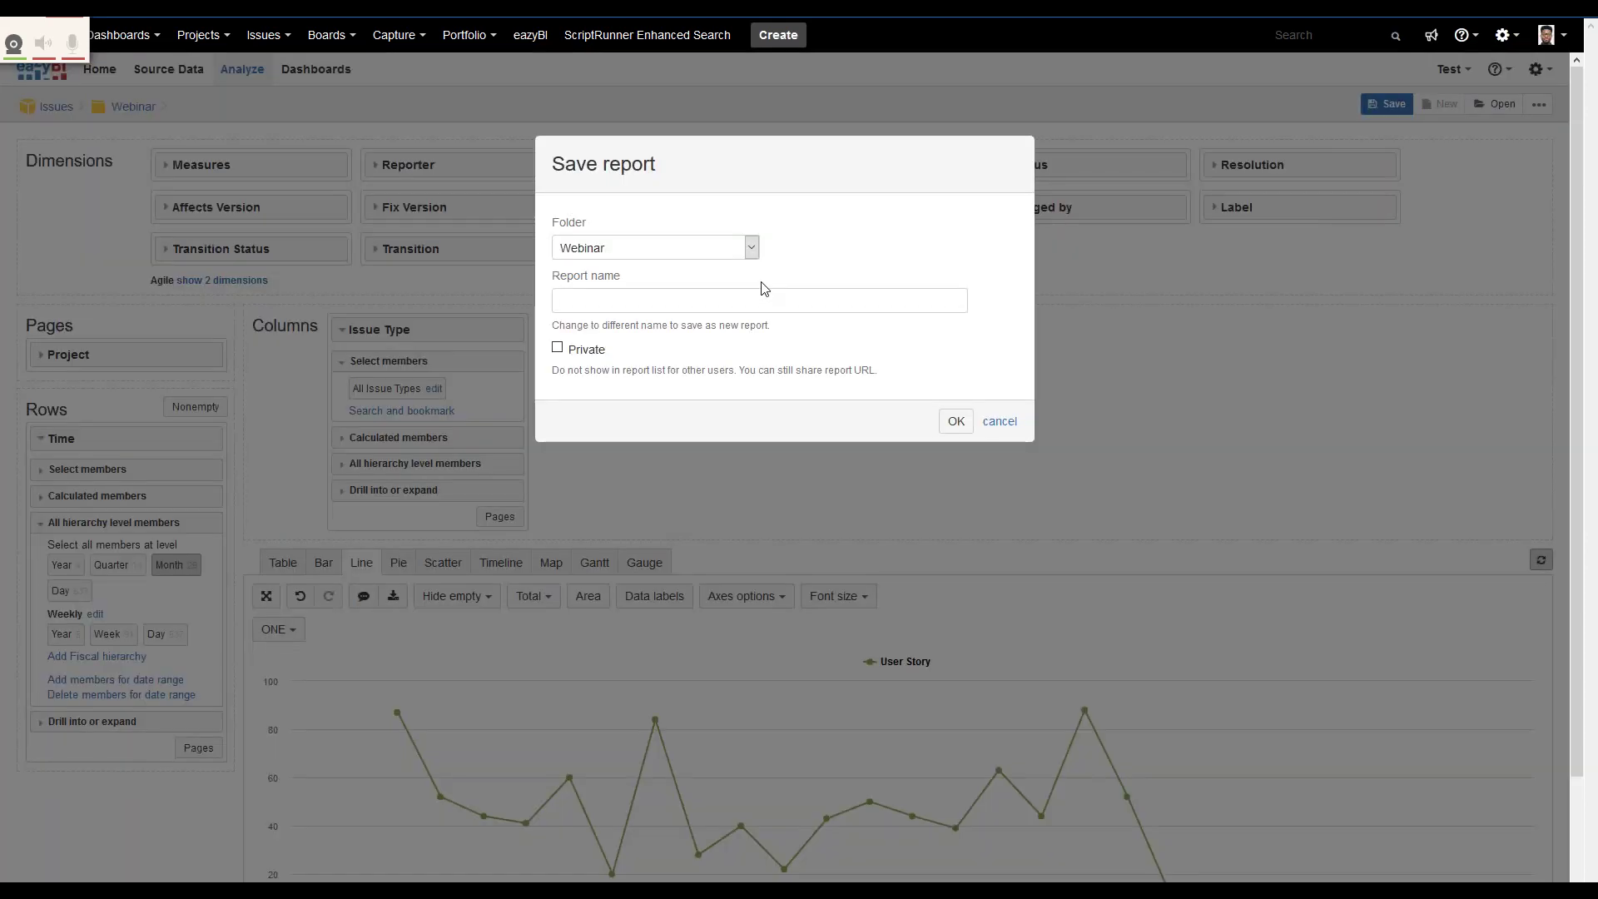
{"action": "type", "text": "Us"}
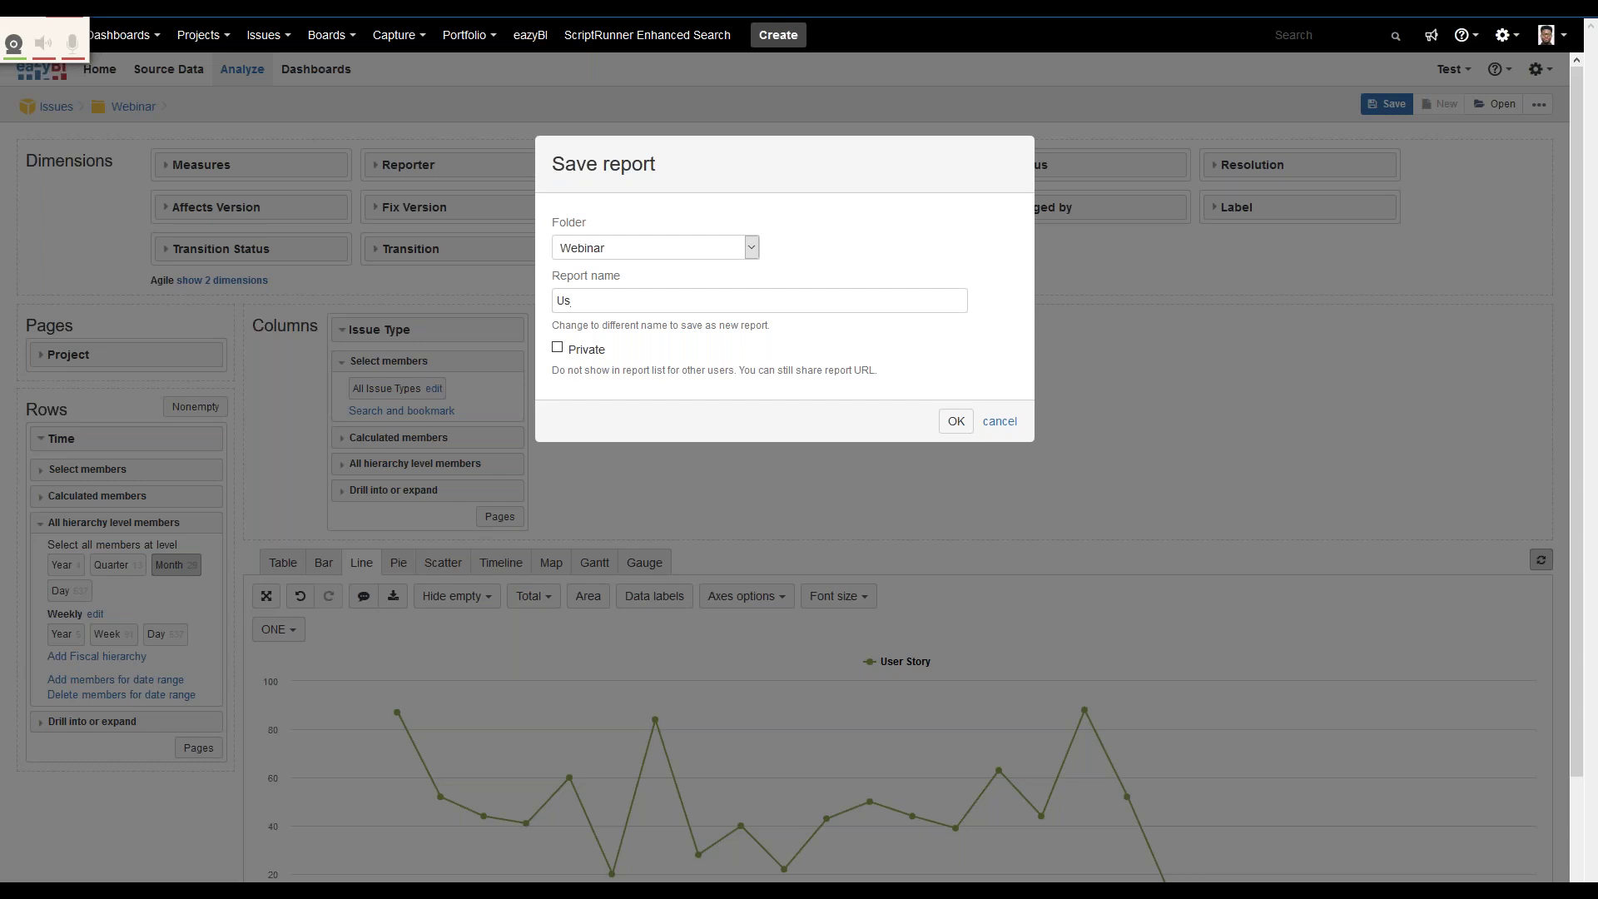
{"action": "type", "text": "S"}
{"action": "key", "text": "BackSpace"}
{"action": "type", "text": "ser stories"}
{"action": "left_click", "coordinate": [956, 426]}
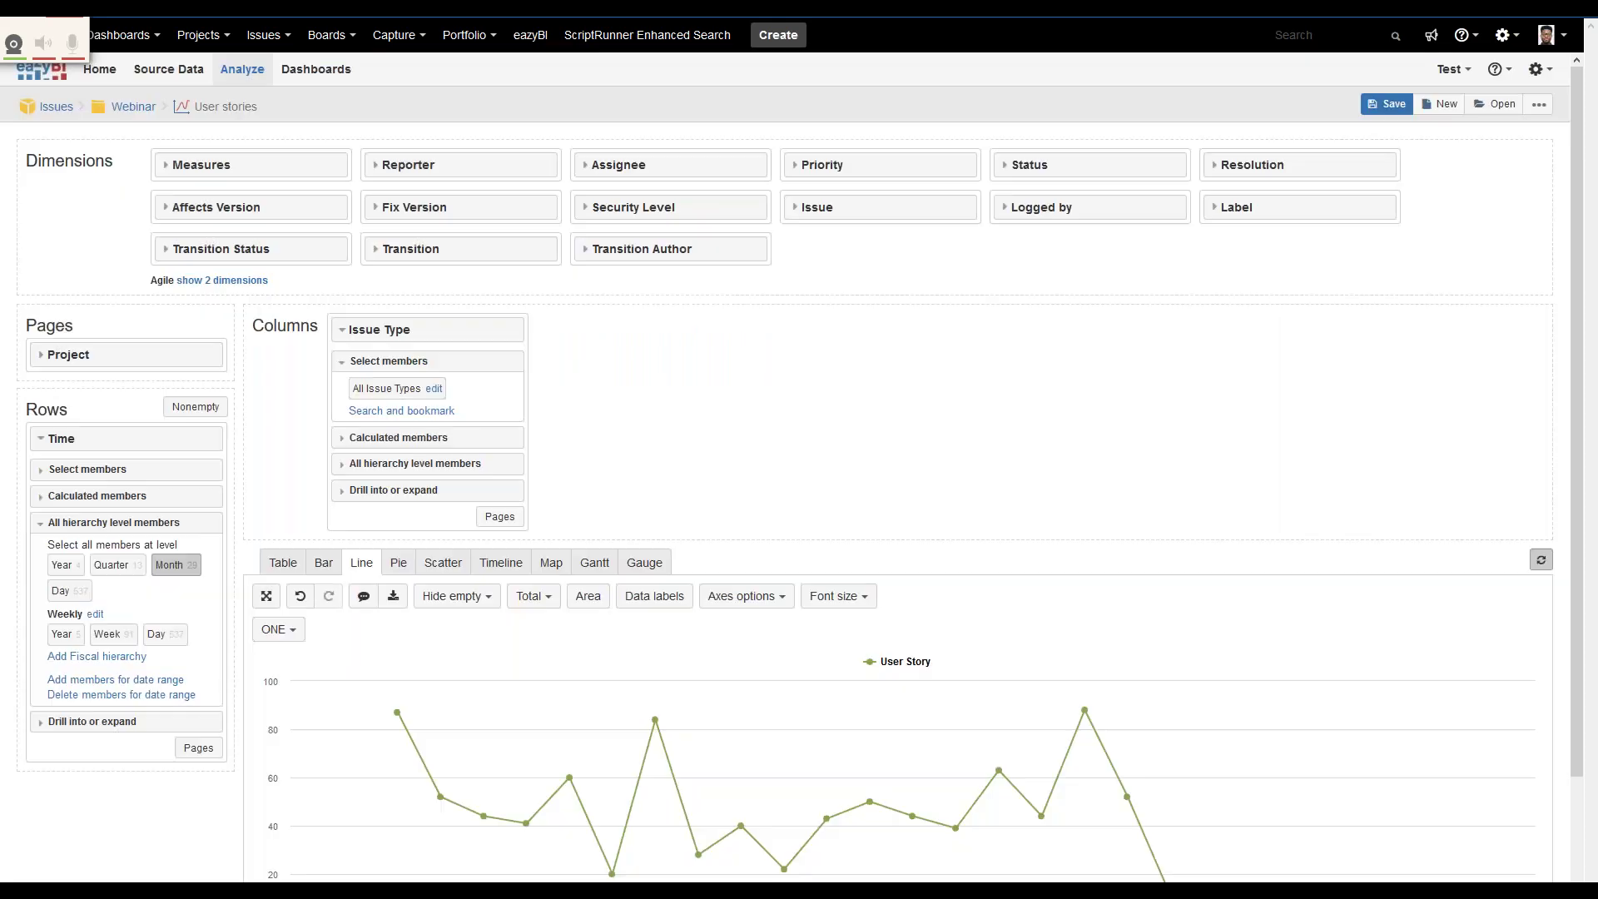
Step: Replace User Story with the calculated member All Bugs as the only issue type in the columns
{"action": "left_click", "coordinate": [418, 438]}
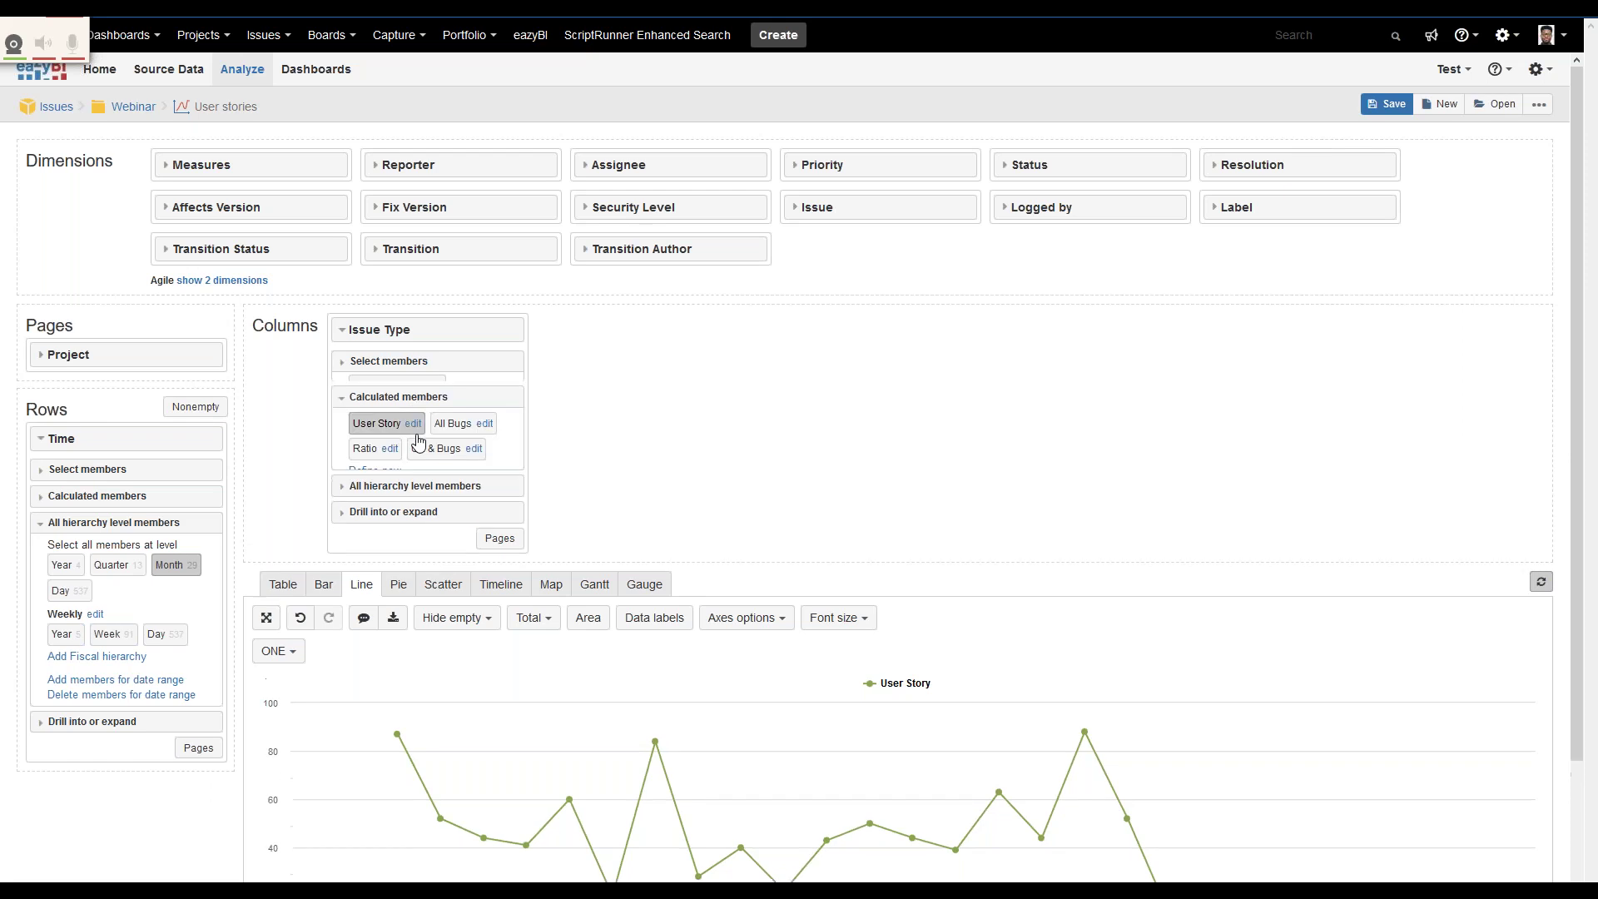
{"action": "left_click", "coordinate": [466, 425]}
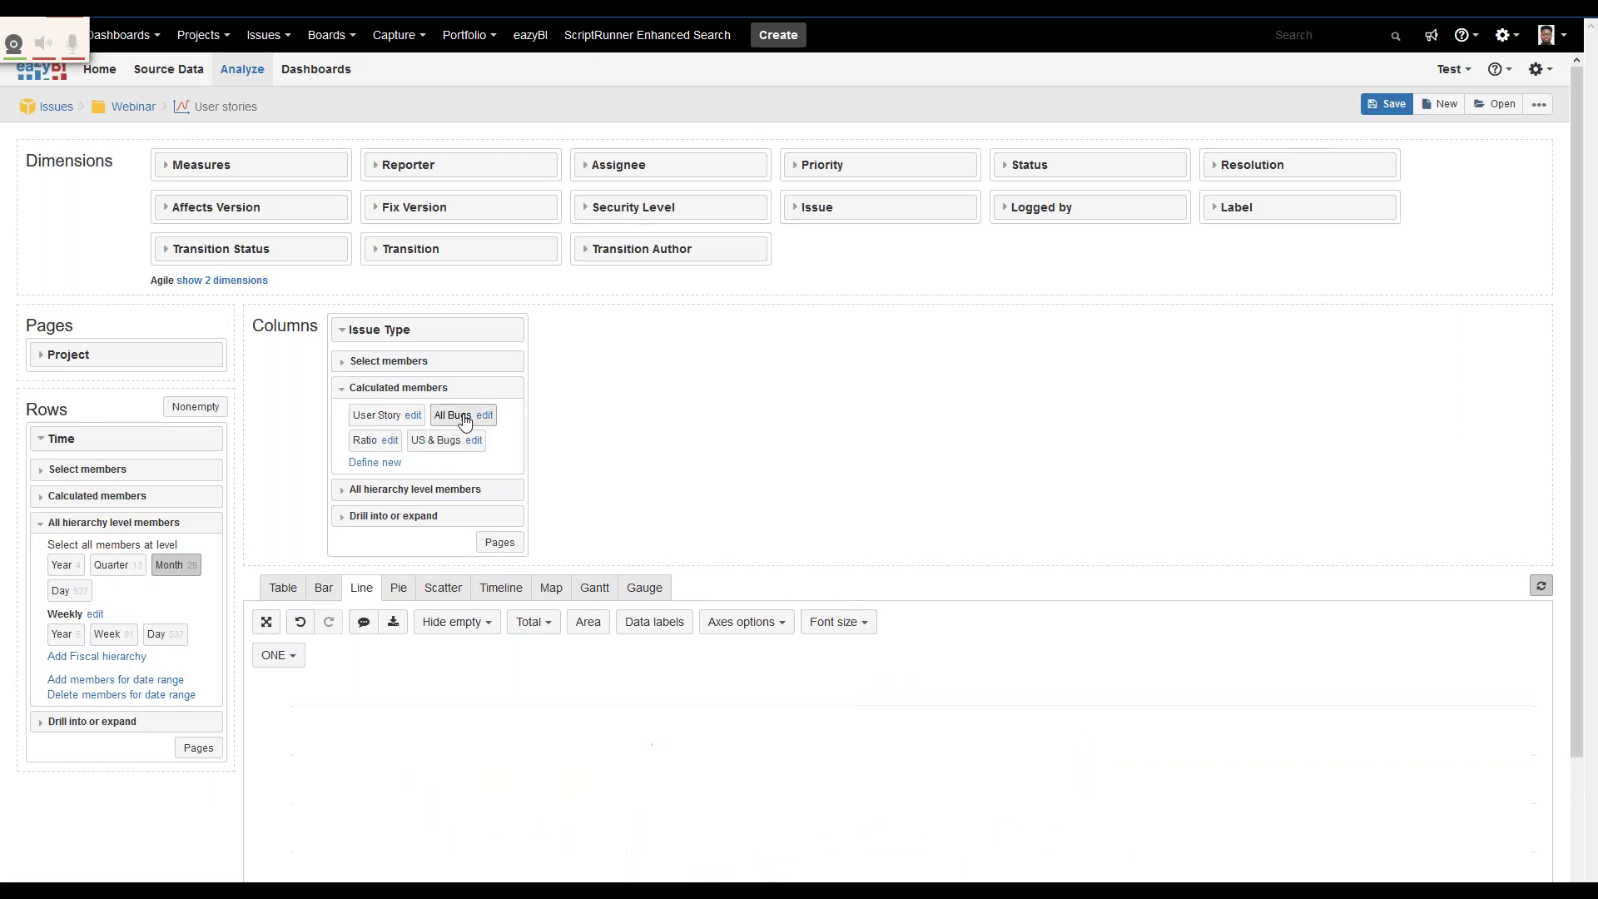
{"action": "left_click", "coordinate": [466, 421]}
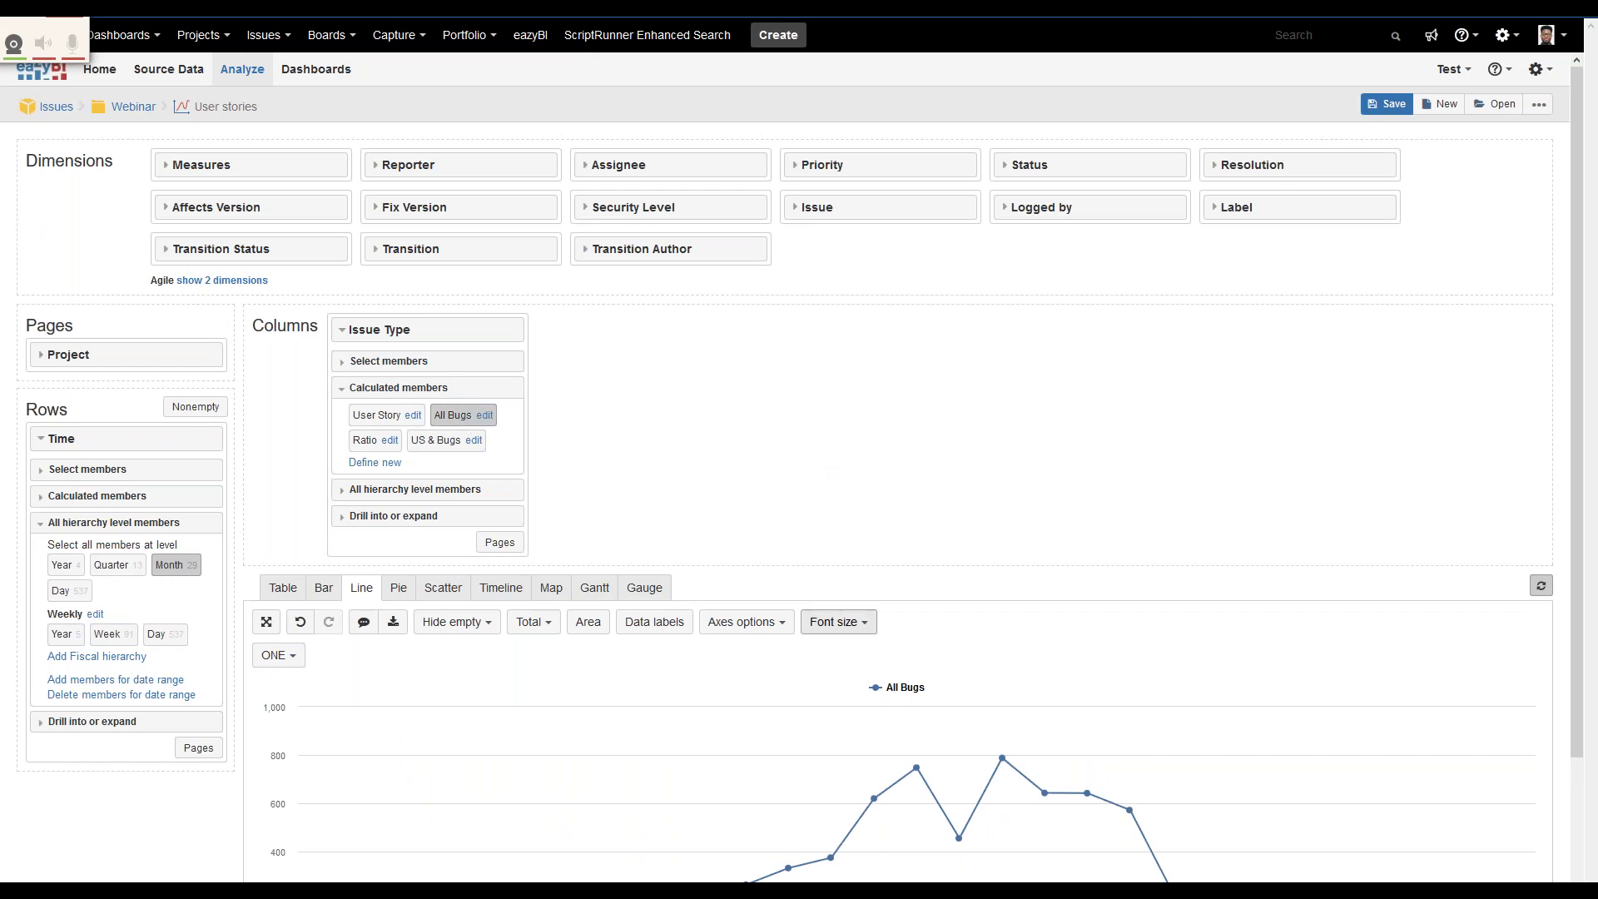
Step: Change the All Bugs line's color to red in the chart
{"action": "scroll", "coordinate": [876, 669], "scroll_direction": "down", "scroll_amount": 1}
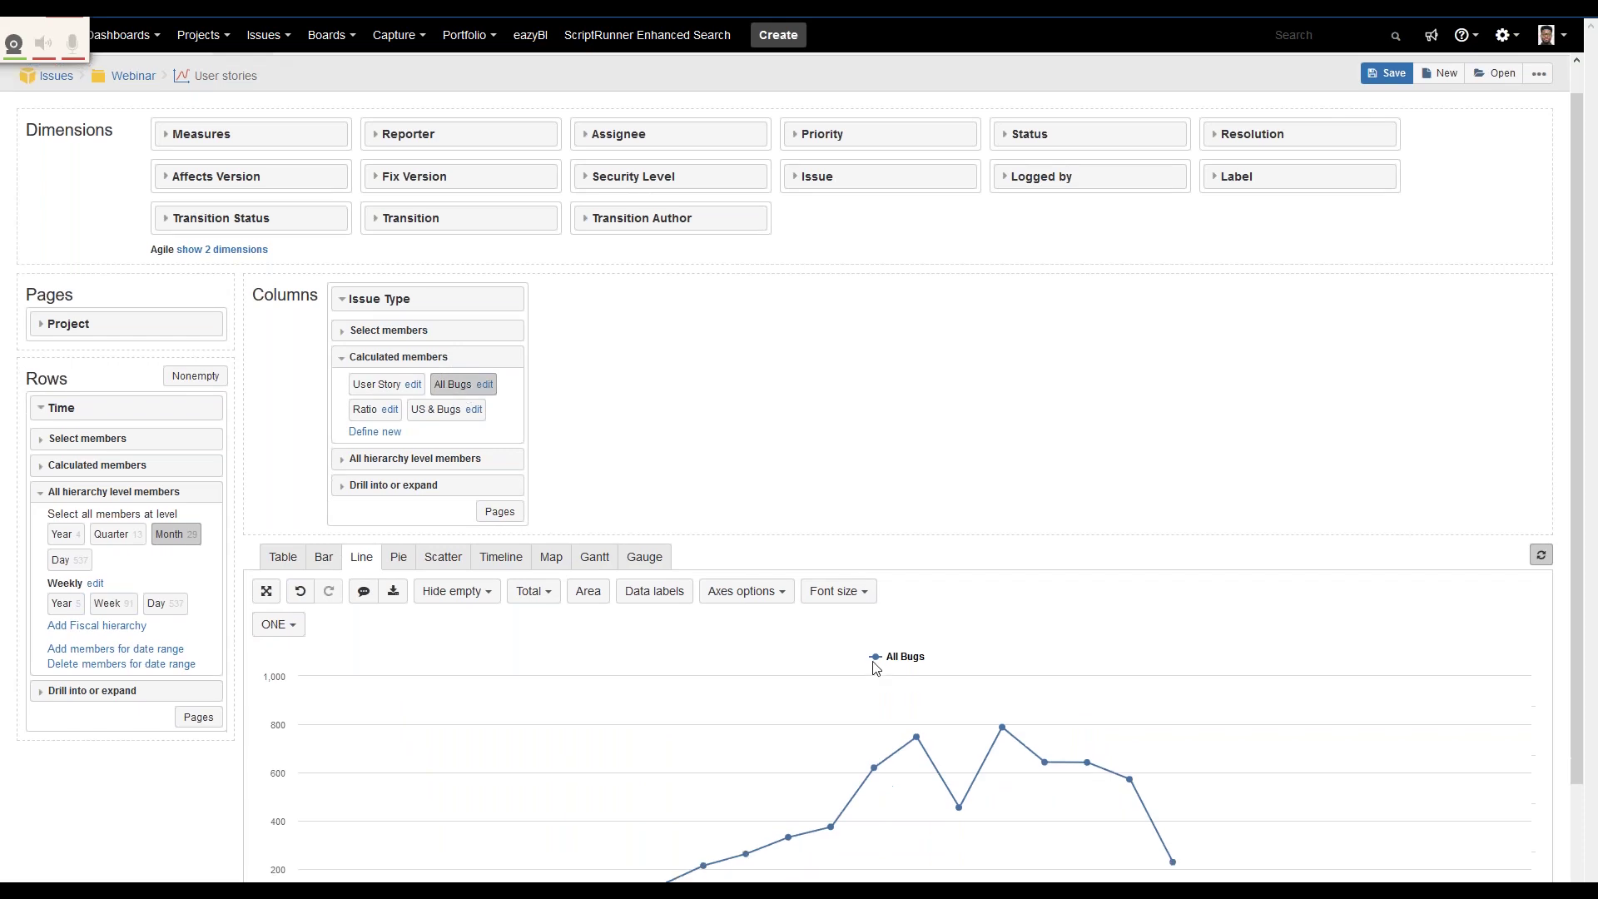
{"action": "scroll", "coordinate": [875, 668], "scroll_direction": "down", "scroll_amount": 4}
{"action": "left_click", "coordinate": [877, 518]}
{"action": "mouse_move", "coordinate": [917, 545]}
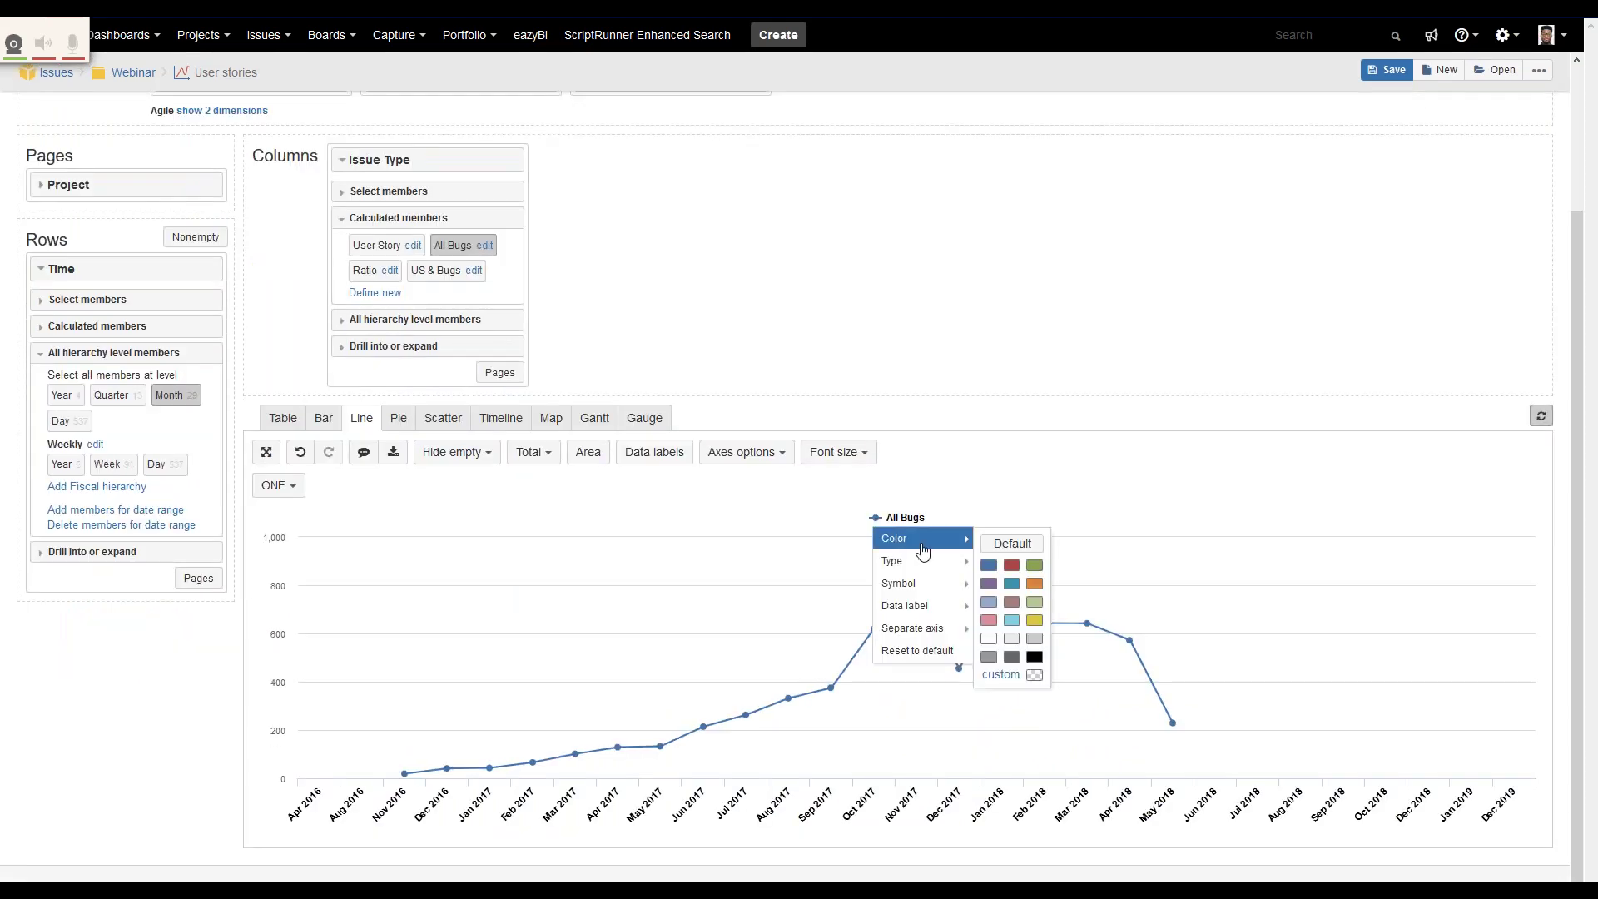
{"action": "left_click", "coordinate": [1012, 567]}
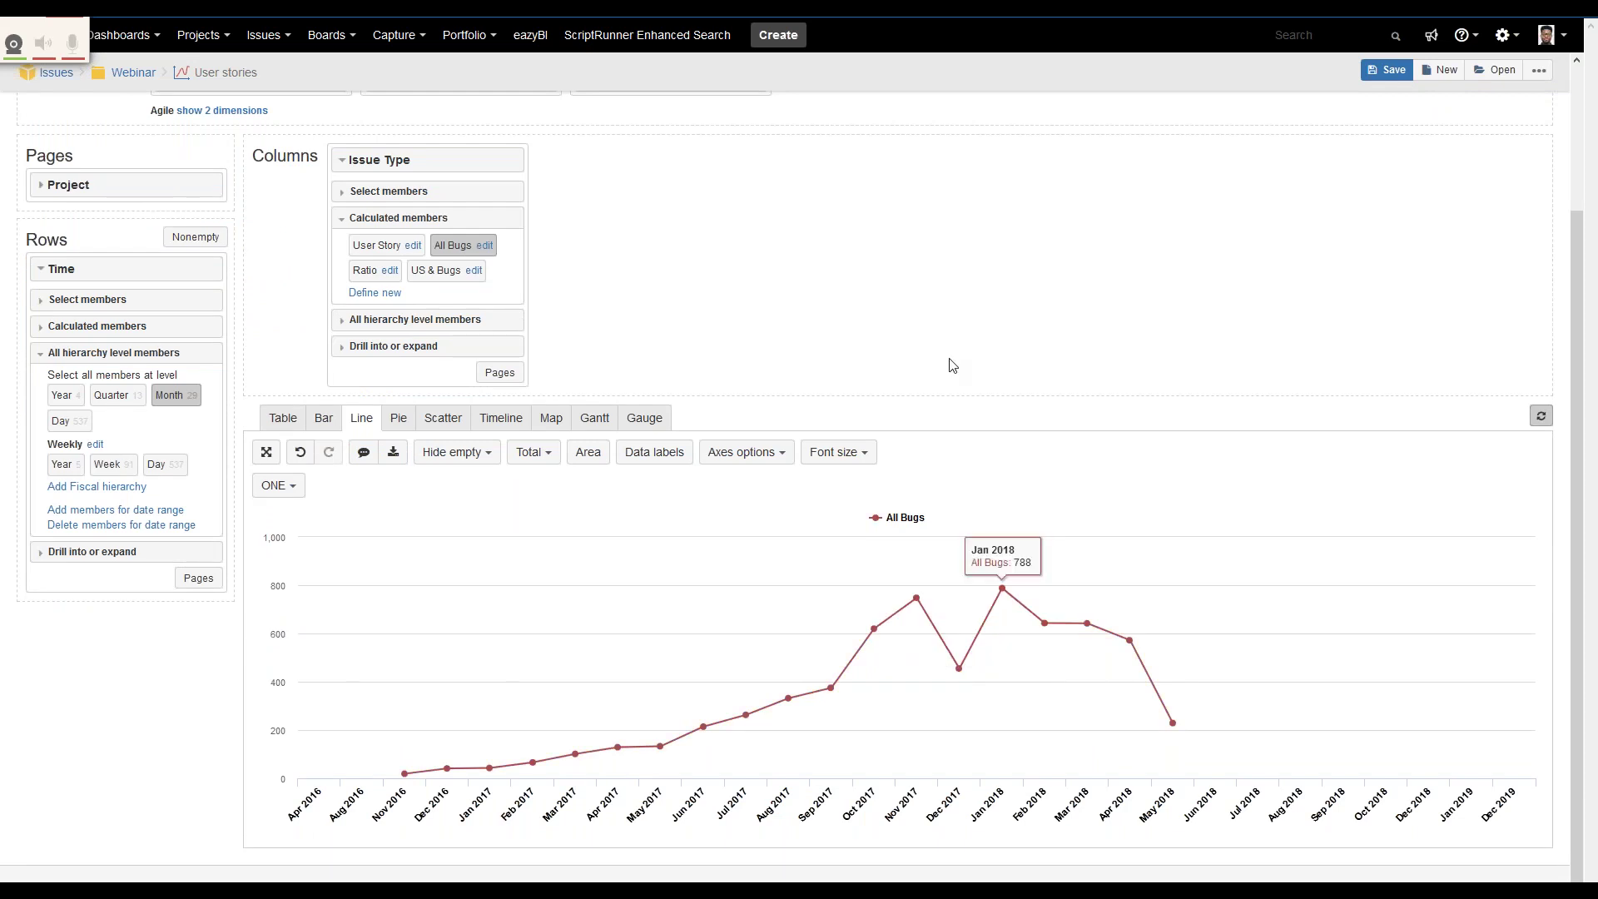
Step: Collapse the Time dimension in the rows and save the chart as a new report named "Bugs" in the Webinar folder
{"action": "scroll", "coordinate": [952, 365], "scroll_direction": "up", "scroll_amount": 2}
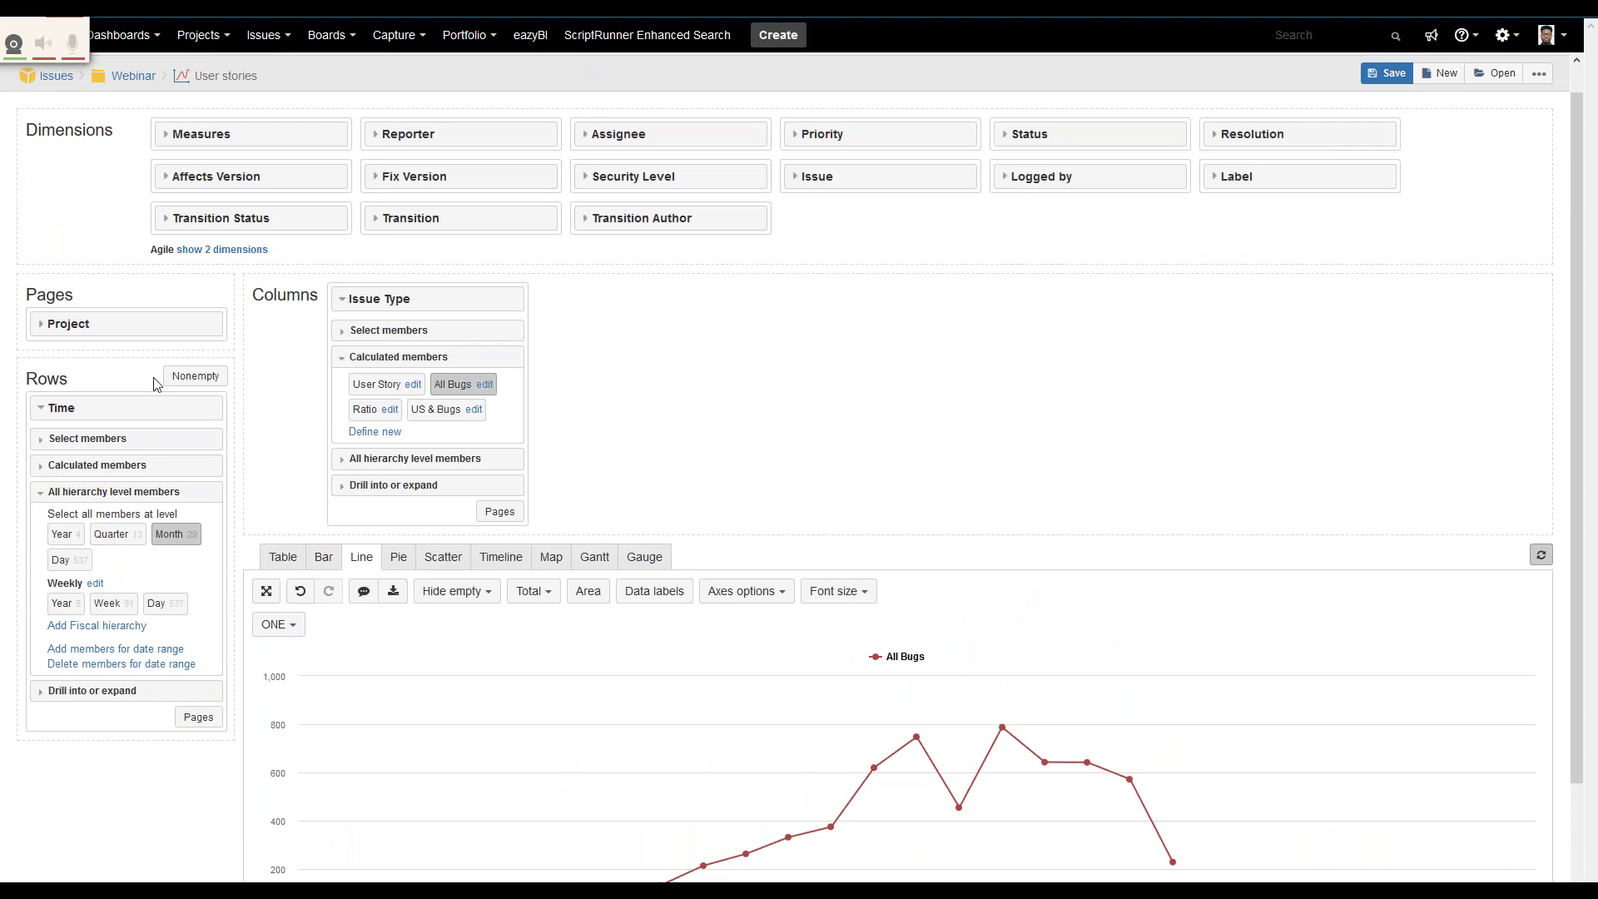
{"action": "left_click", "coordinate": [36, 406]}
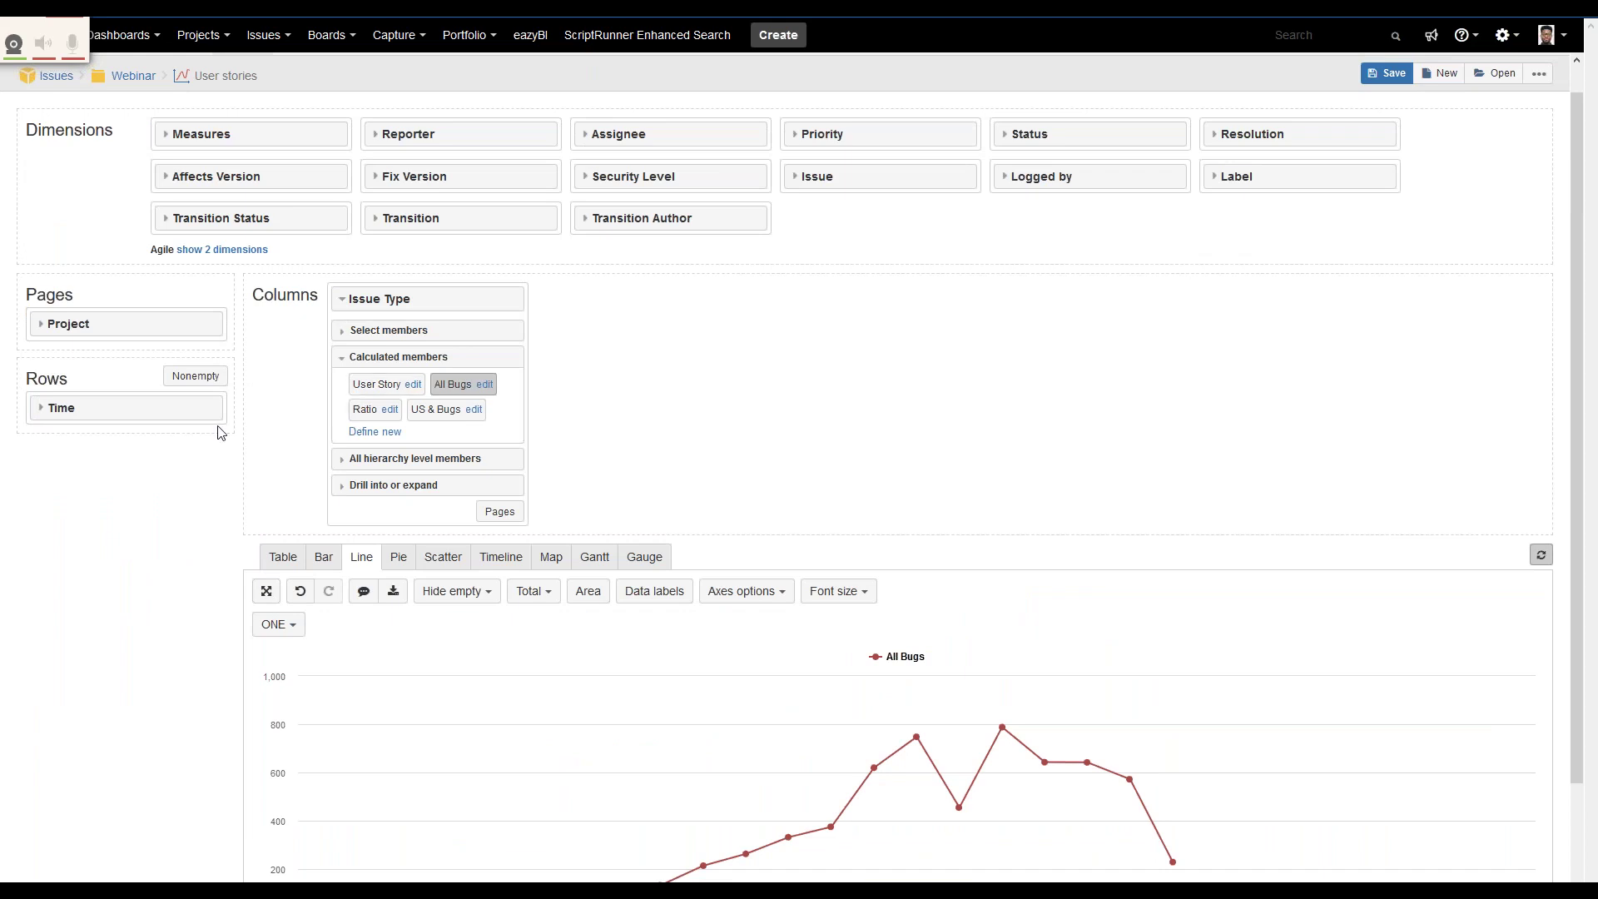
{"action": "left_click", "coordinate": [1387, 79]}
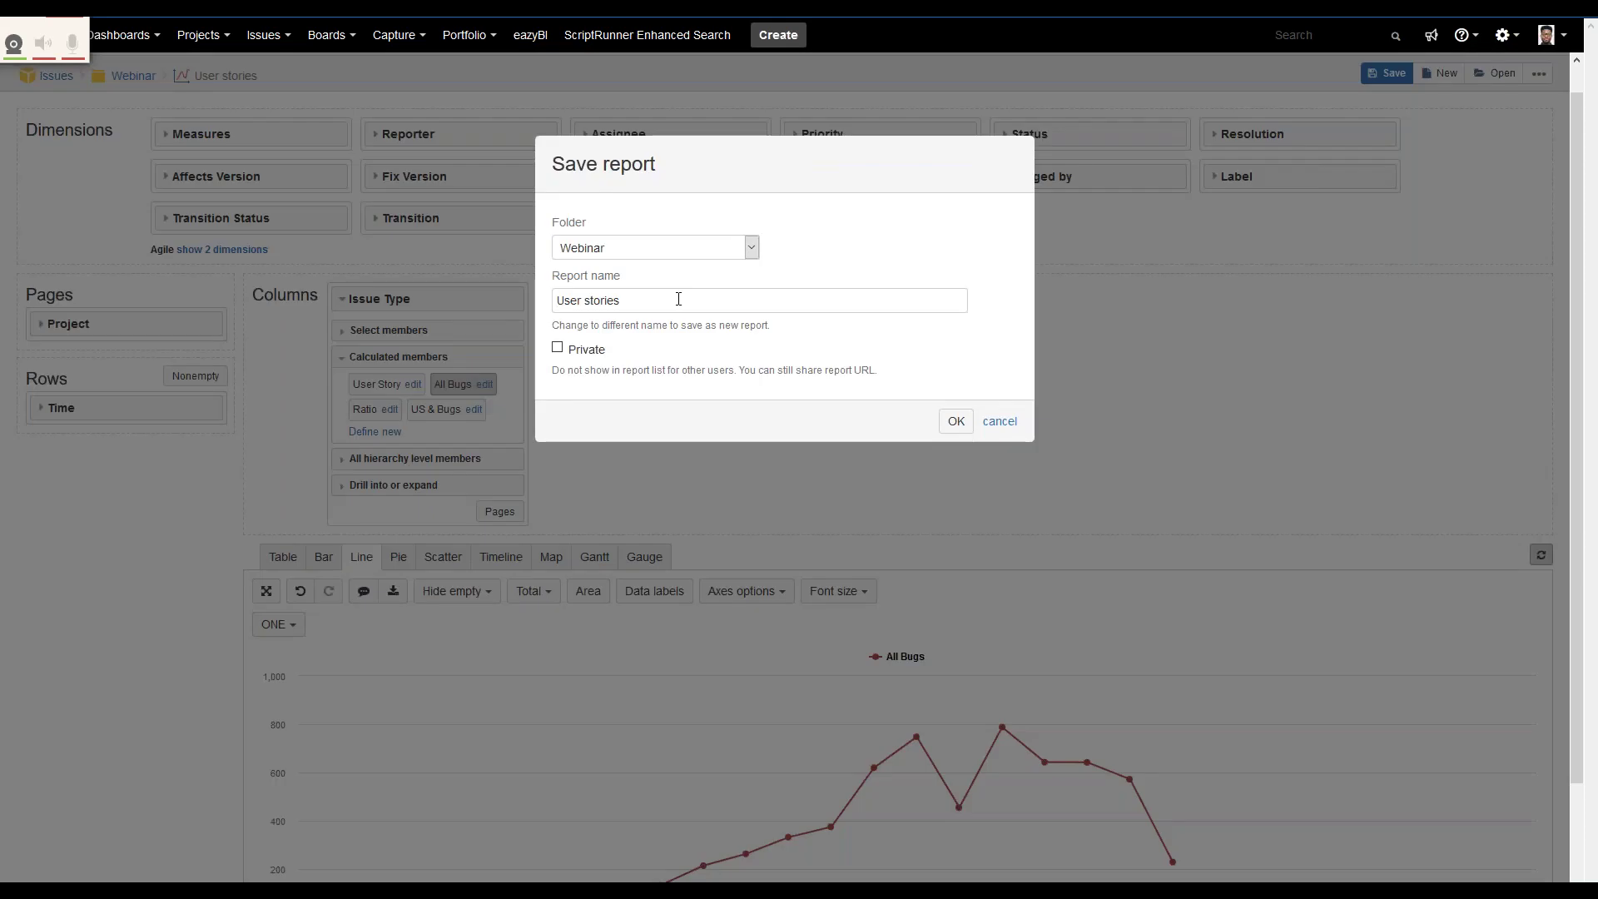
{"action": "type", "text": "Bugs"}
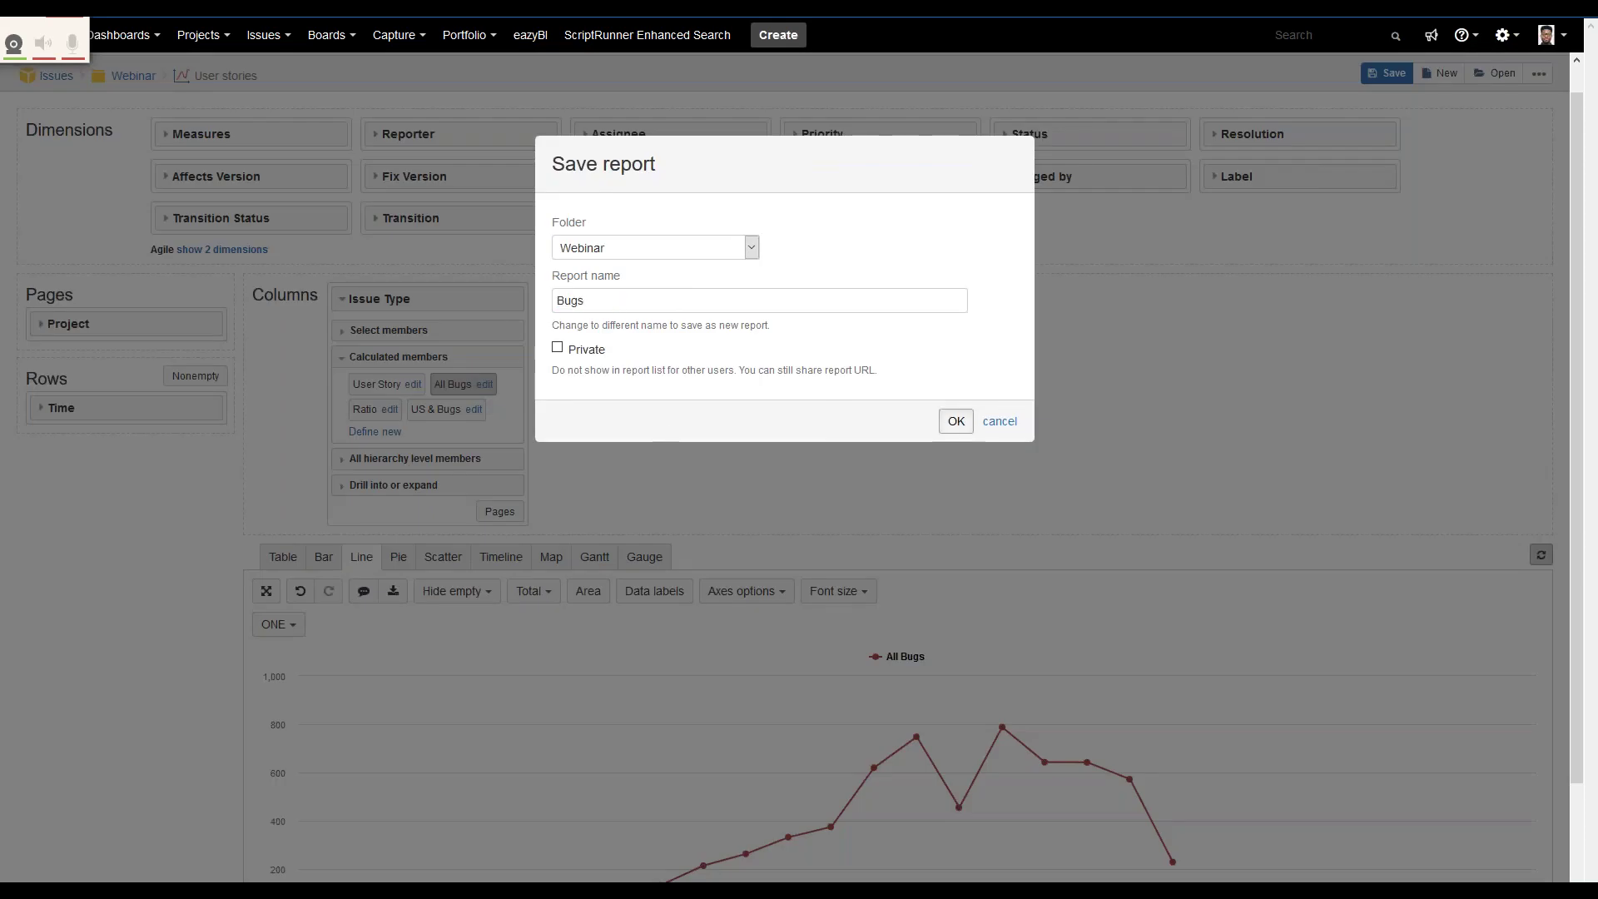
{"action": "left_click", "coordinate": [955, 421]}
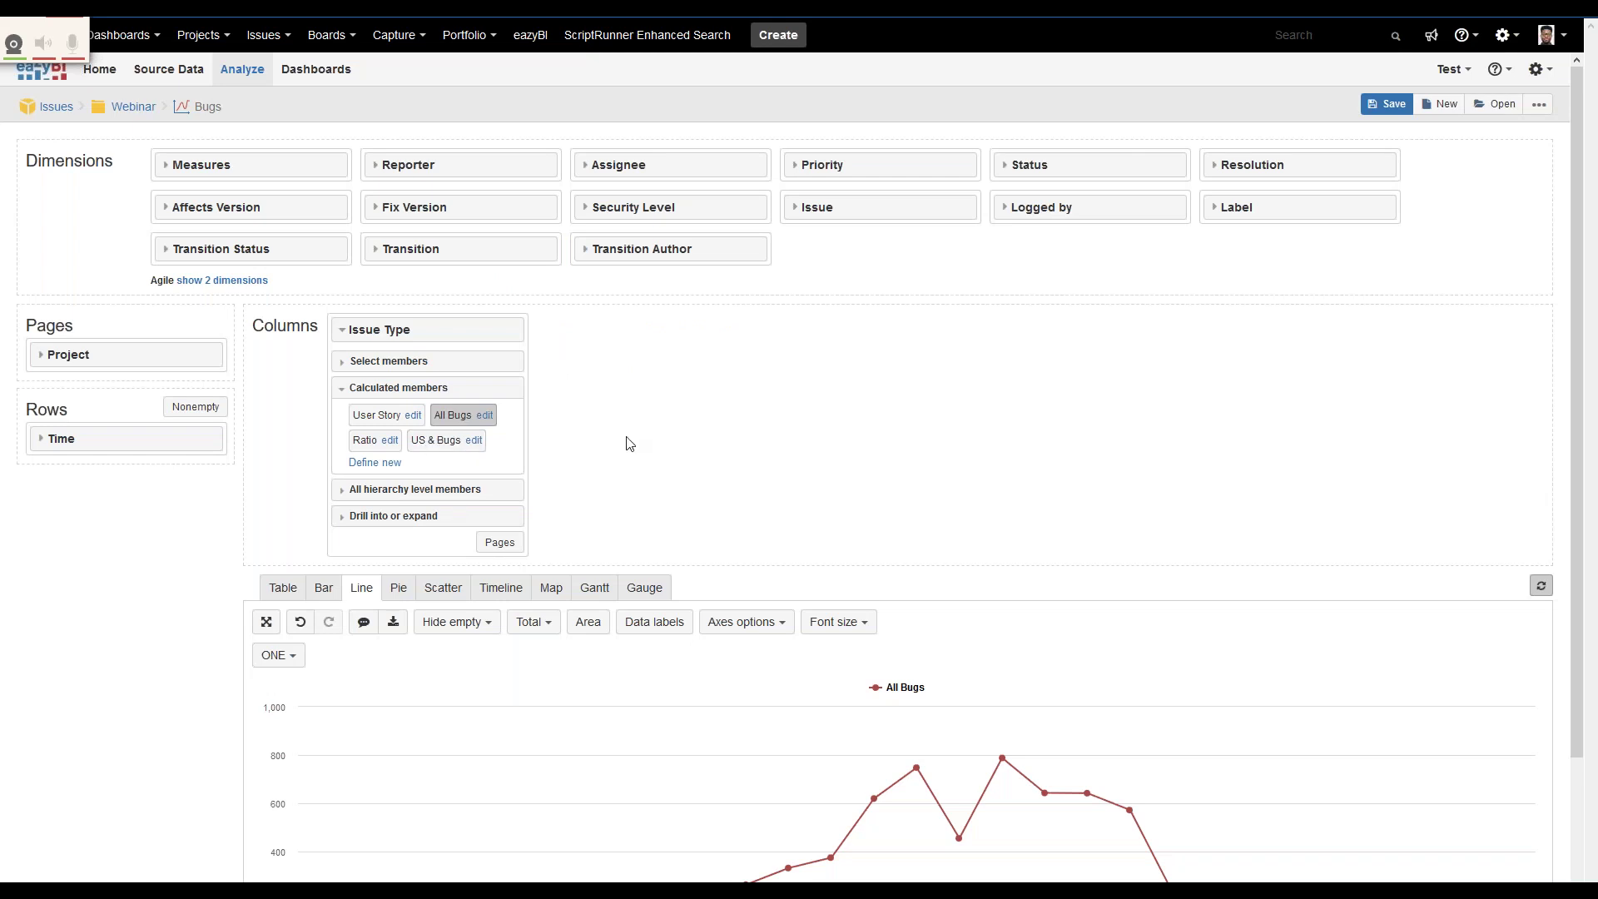
Step: Replace All Bugs with the calculated member US & Bugs as the only issue type in the columns
{"action": "left_click_drag", "start_coordinate": [624, 442], "coordinate": [692, 214]}
{"action": "left_click", "coordinate": [743, 407]}
{"action": "left_click", "coordinate": [445, 440]}
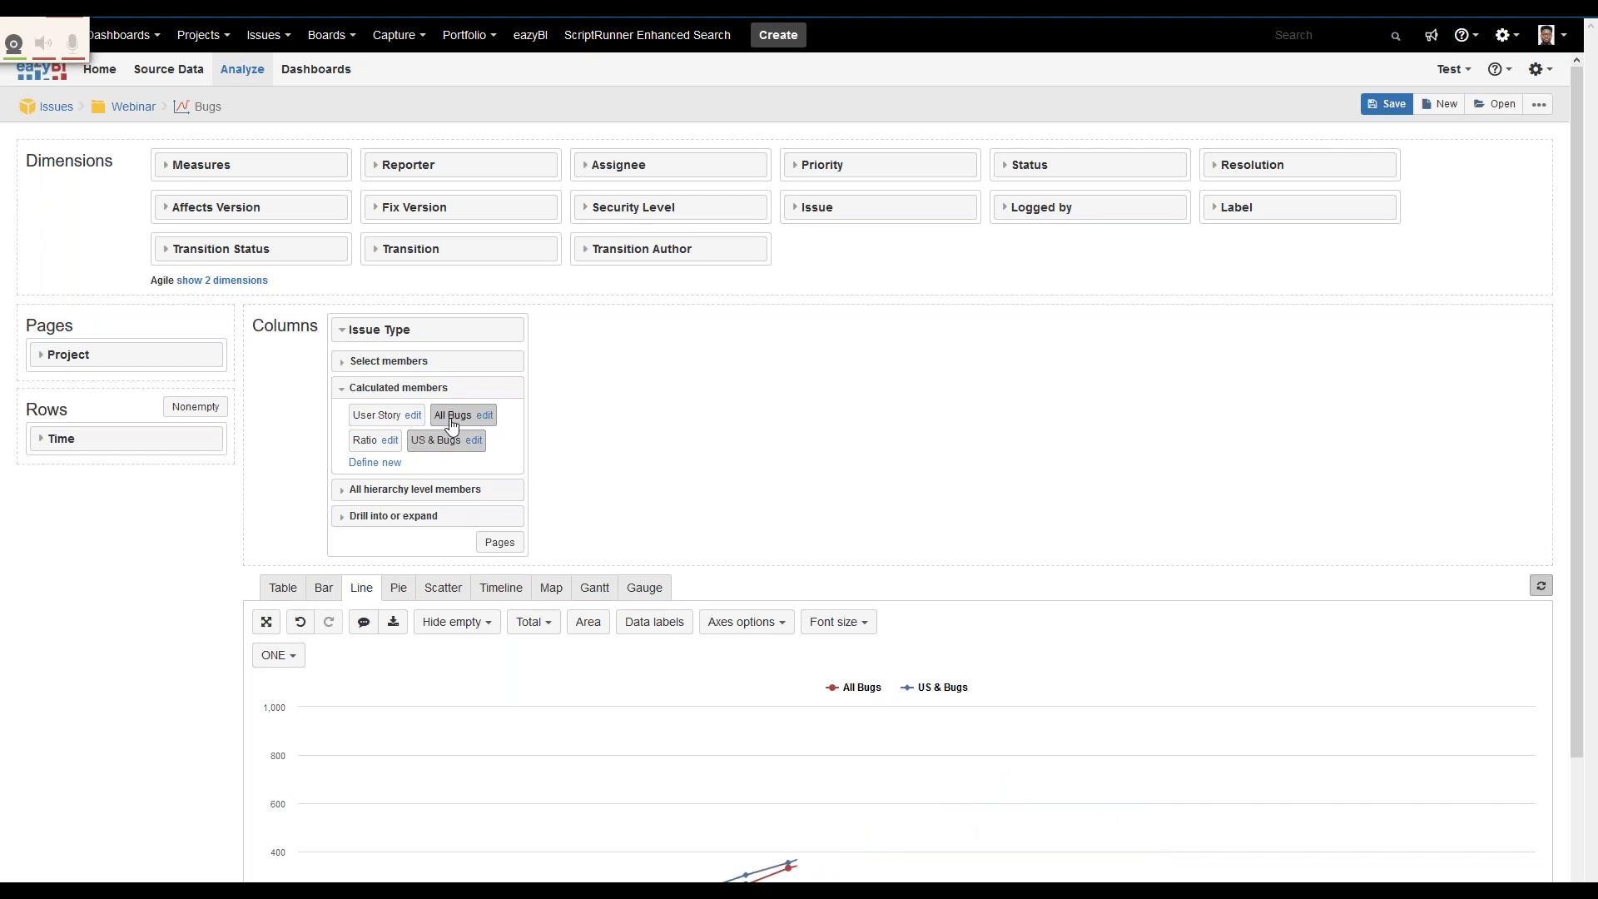
{"action": "left_click", "coordinate": [449, 422]}
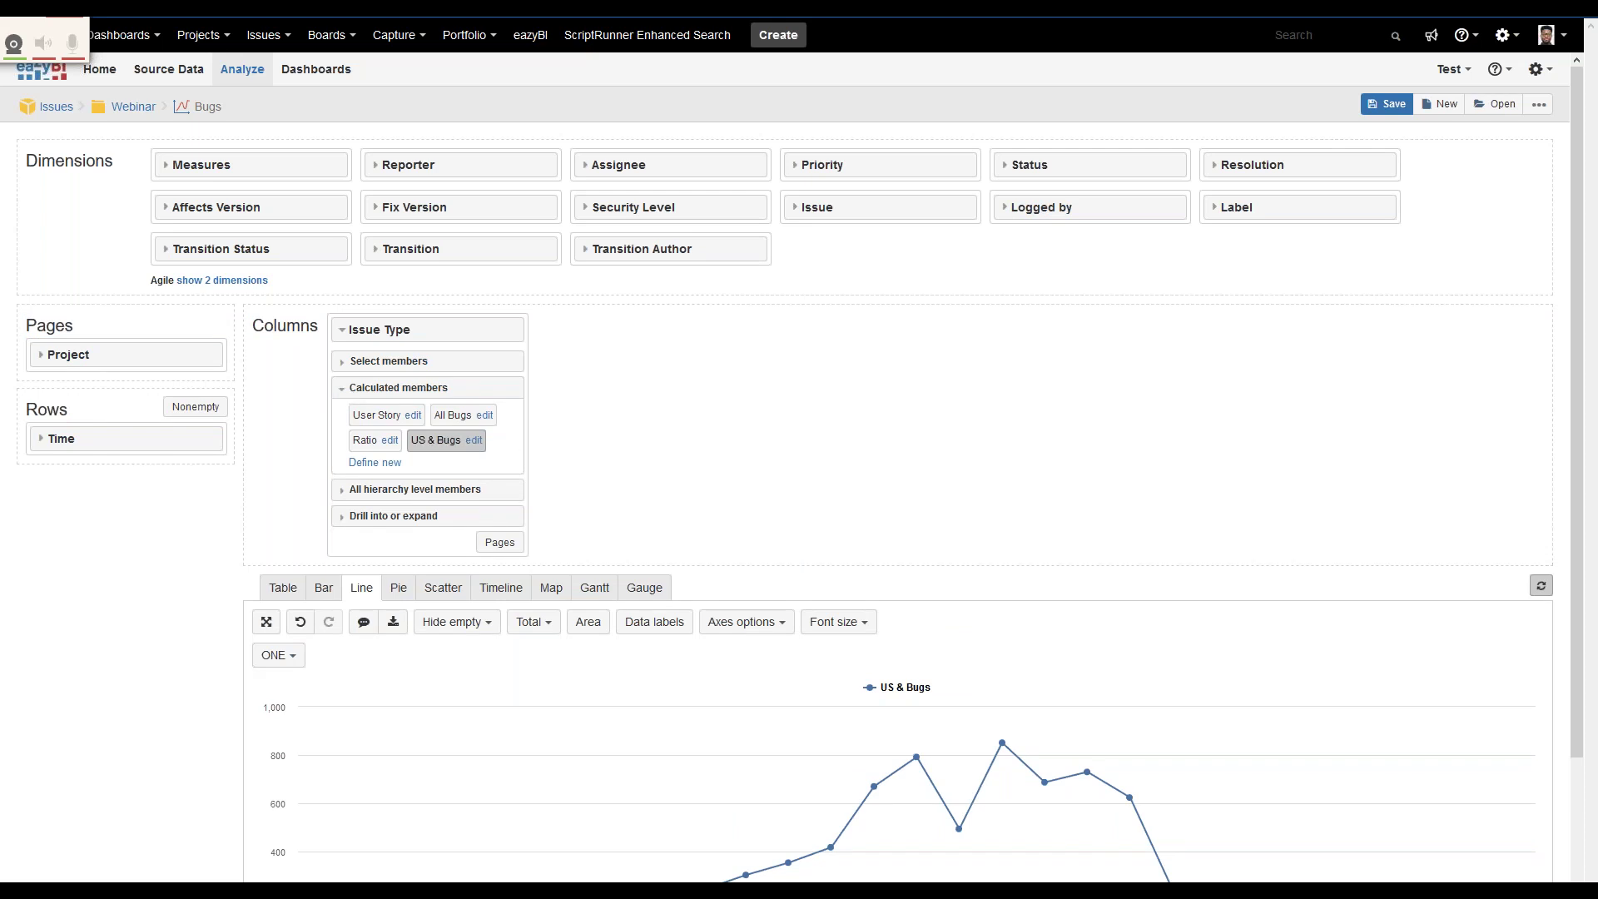
Step: Review the formulas of the calculated members All Bugs and US & Bugs without changing them
{"action": "left_click", "coordinate": [484, 415]}
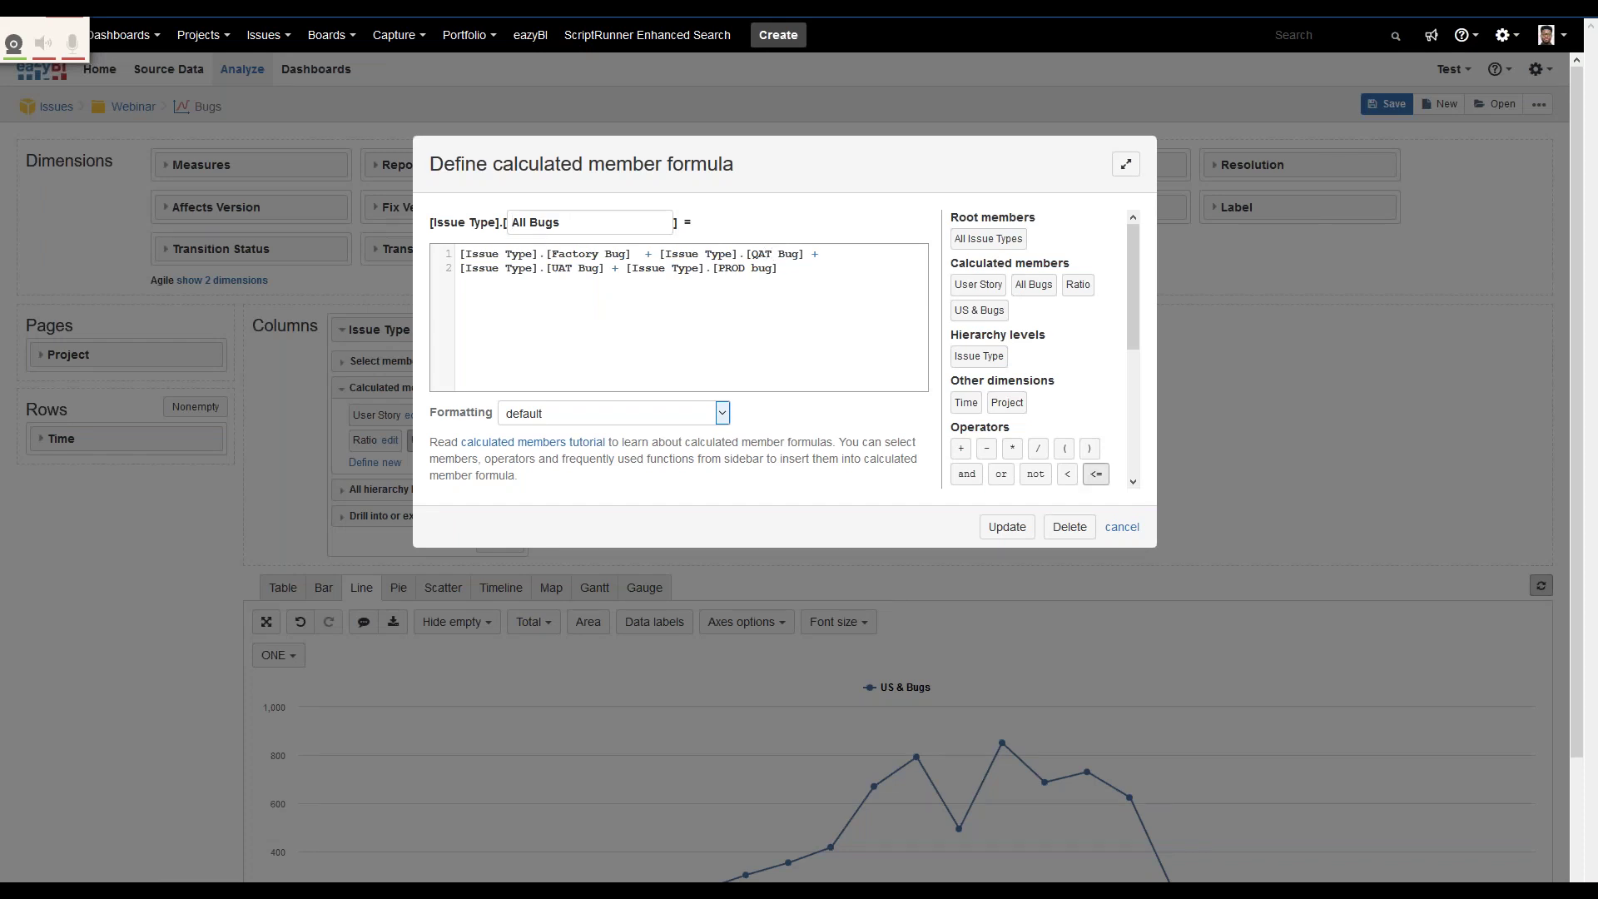
{"action": "left_click", "coordinate": [1123, 530]}
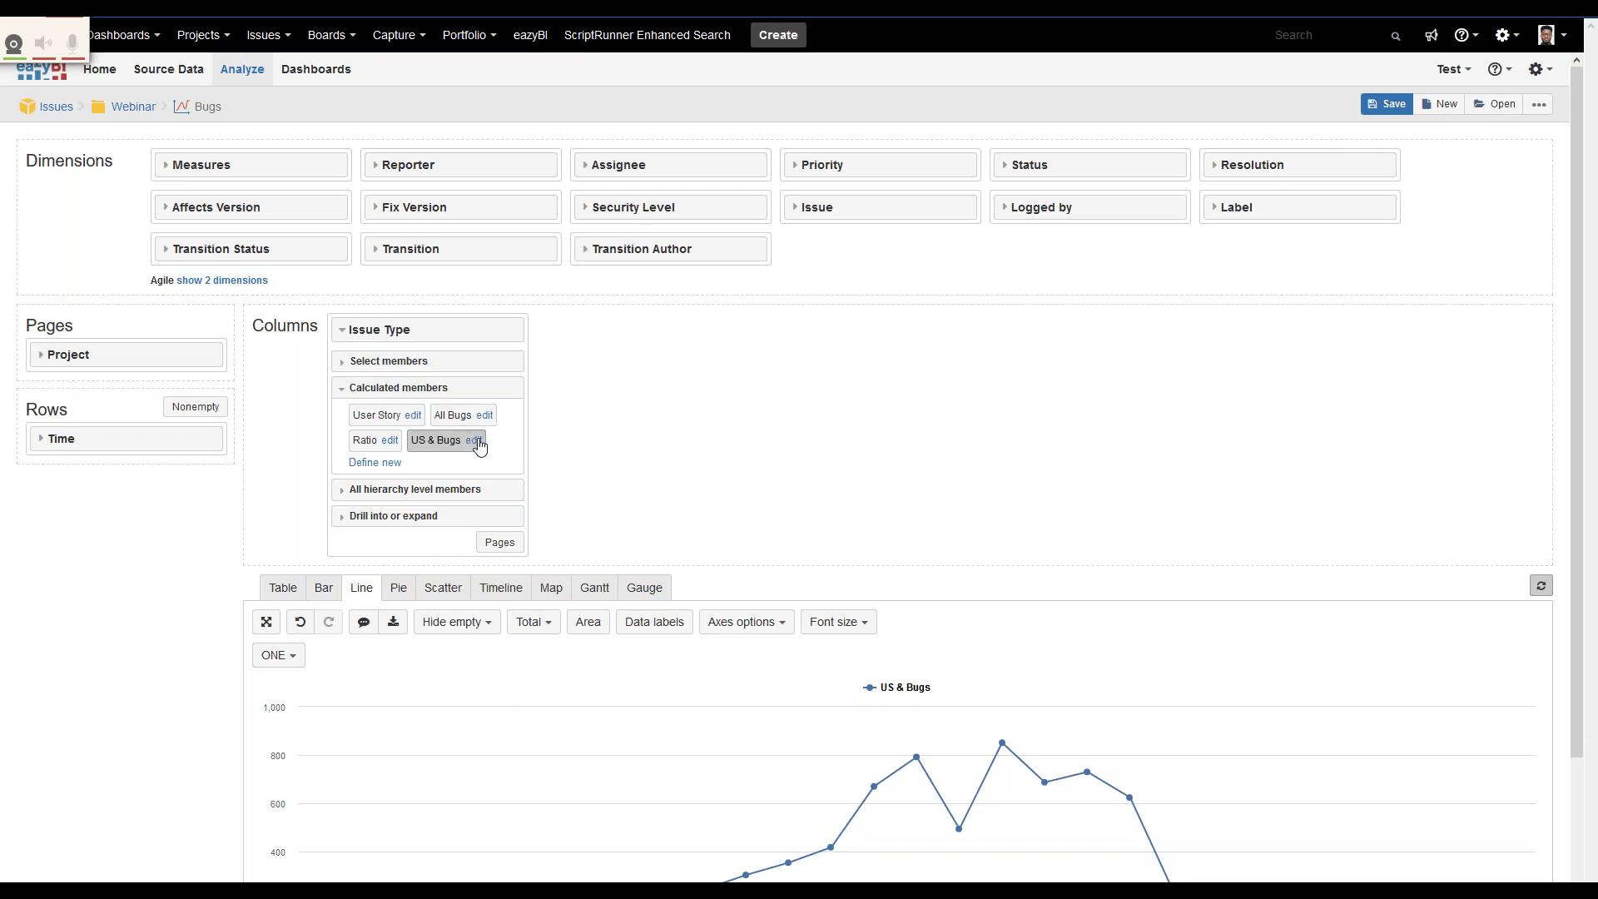
{"action": "left_click", "coordinate": [474, 440]}
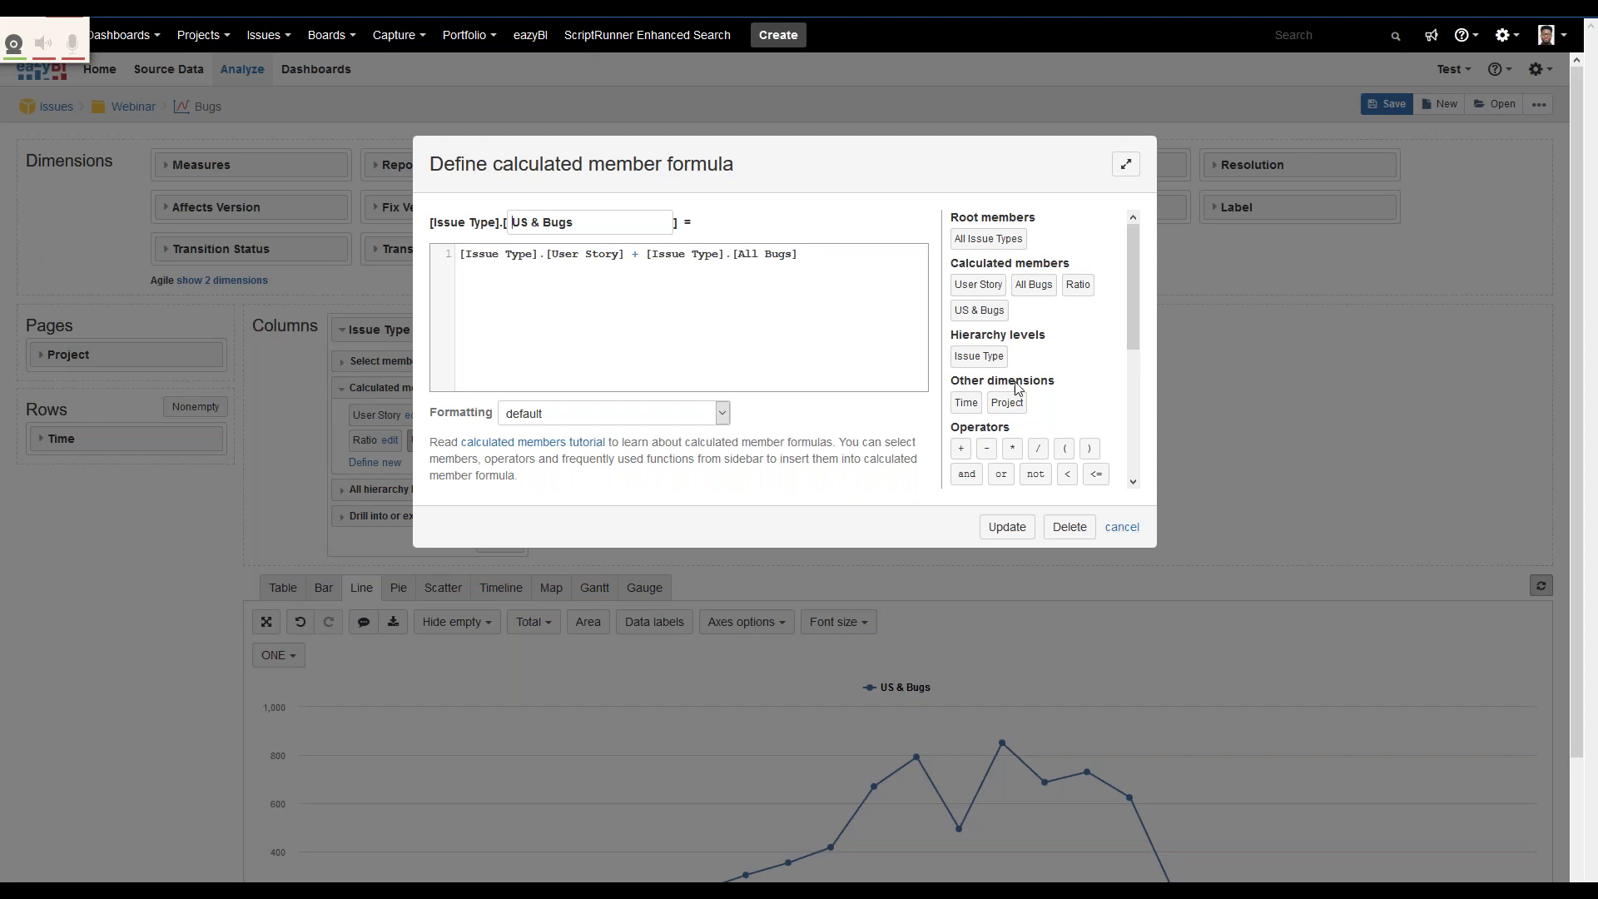
{"action": "left_click", "coordinate": [1121, 528]}
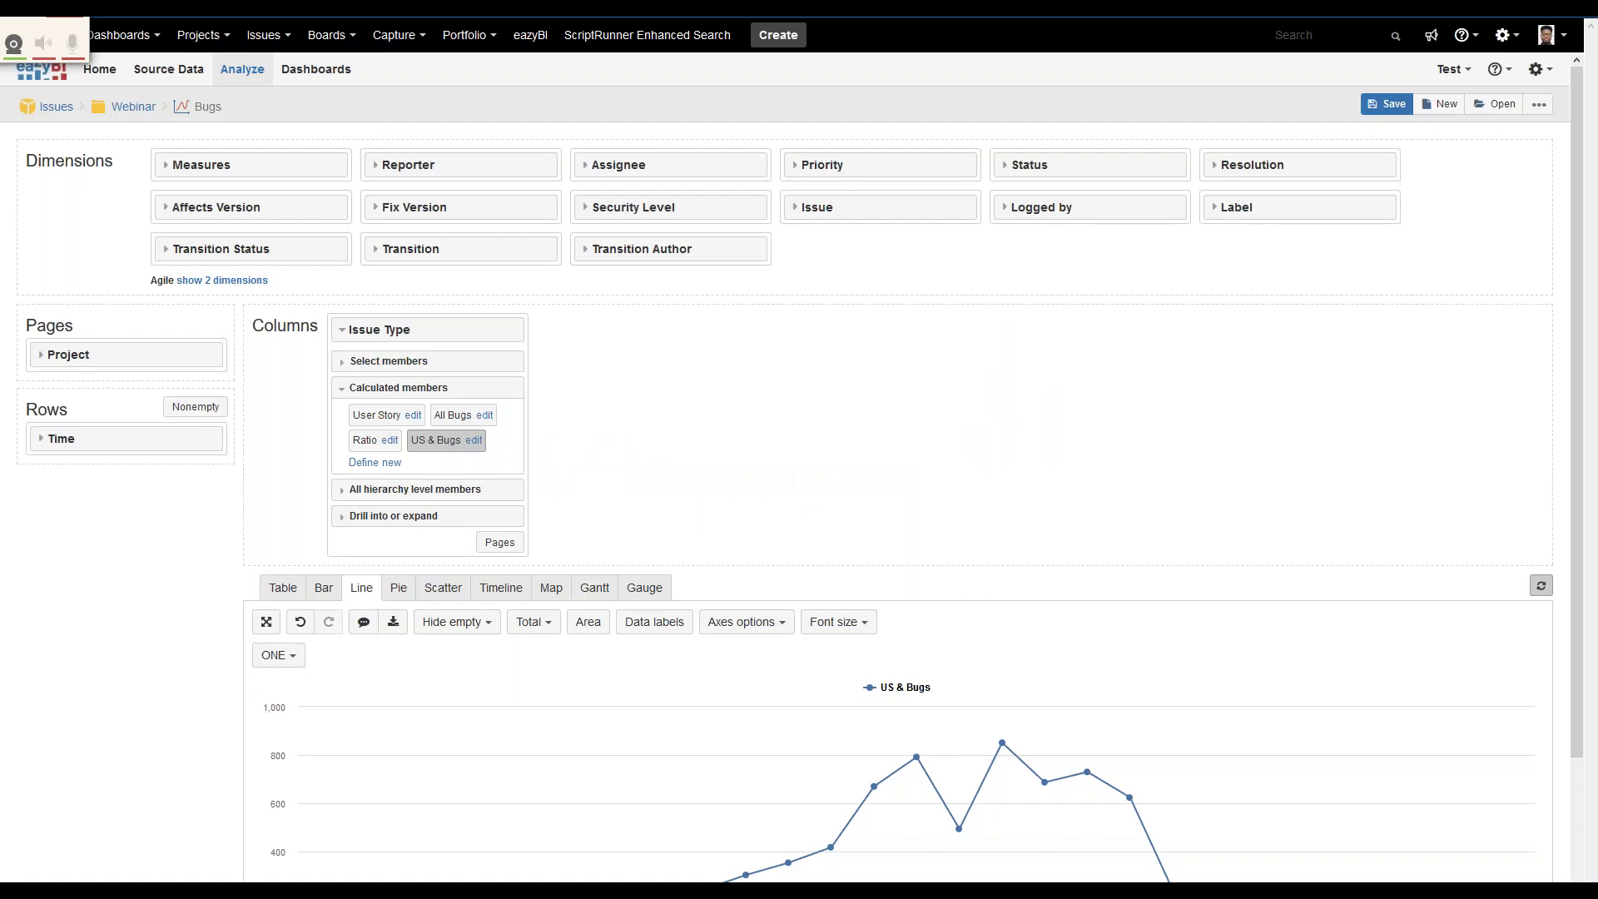
Step: Change the US & Bugs line's color to pink in the chart
{"action": "left_click", "coordinate": [870, 693]}
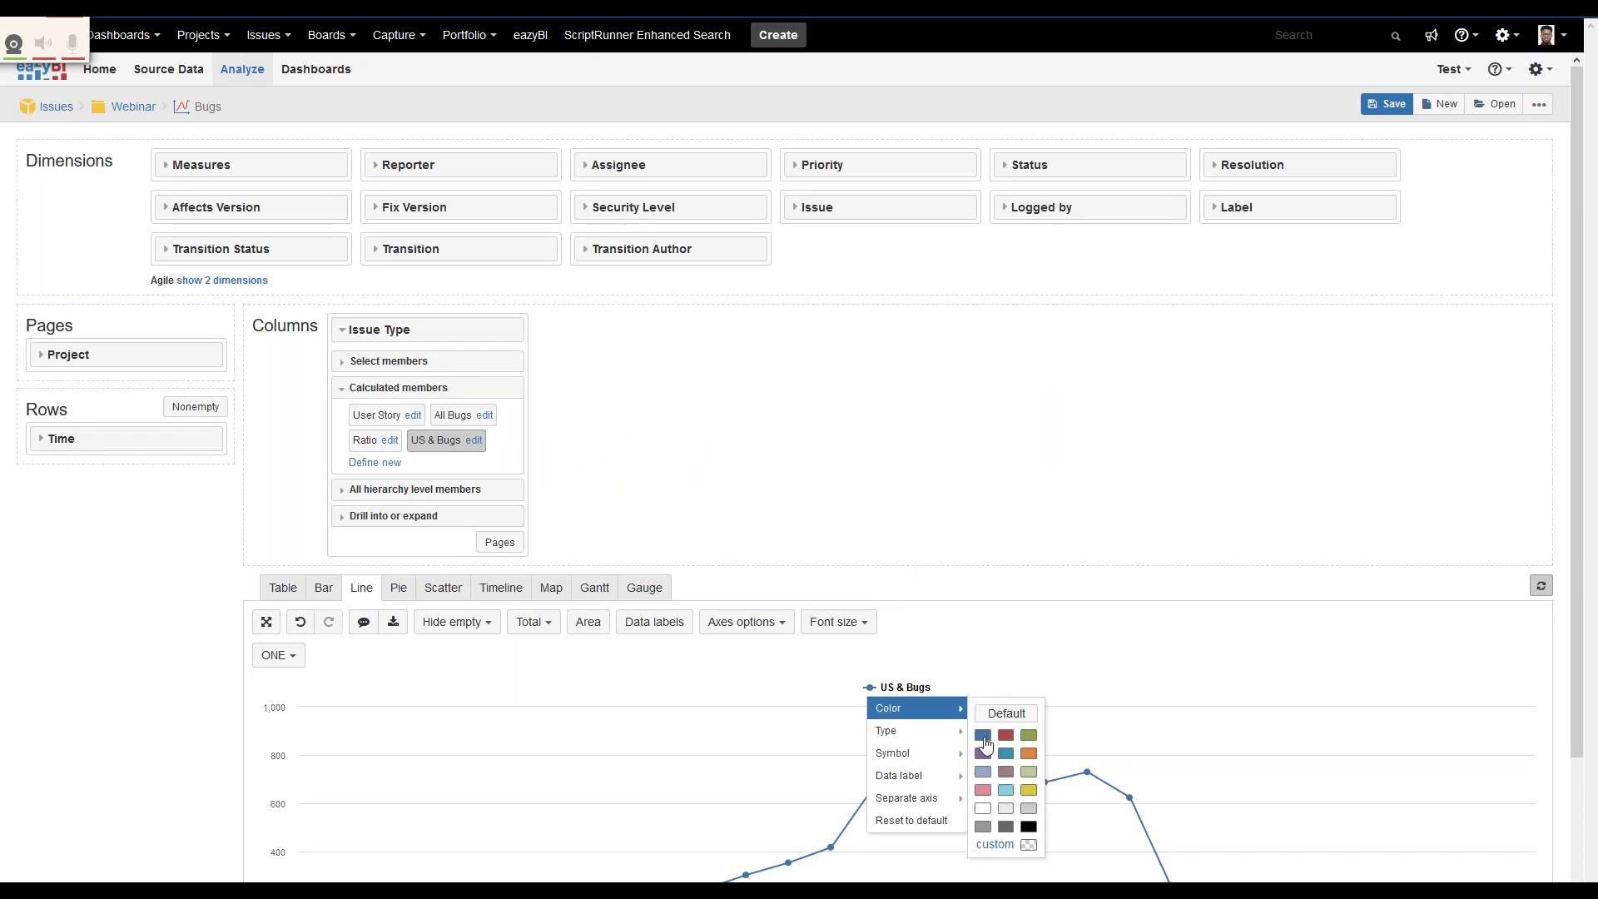
{"action": "left_click", "coordinate": [983, 791]}
{"action": "scroll", "coordinate": [1040, 666], "scroll_direction": "down", "scroll_amount": 2}
{"action": "scroll", "coordinate": [1080, 560], "scroll_direction": "up", "scroll_amount": 2}
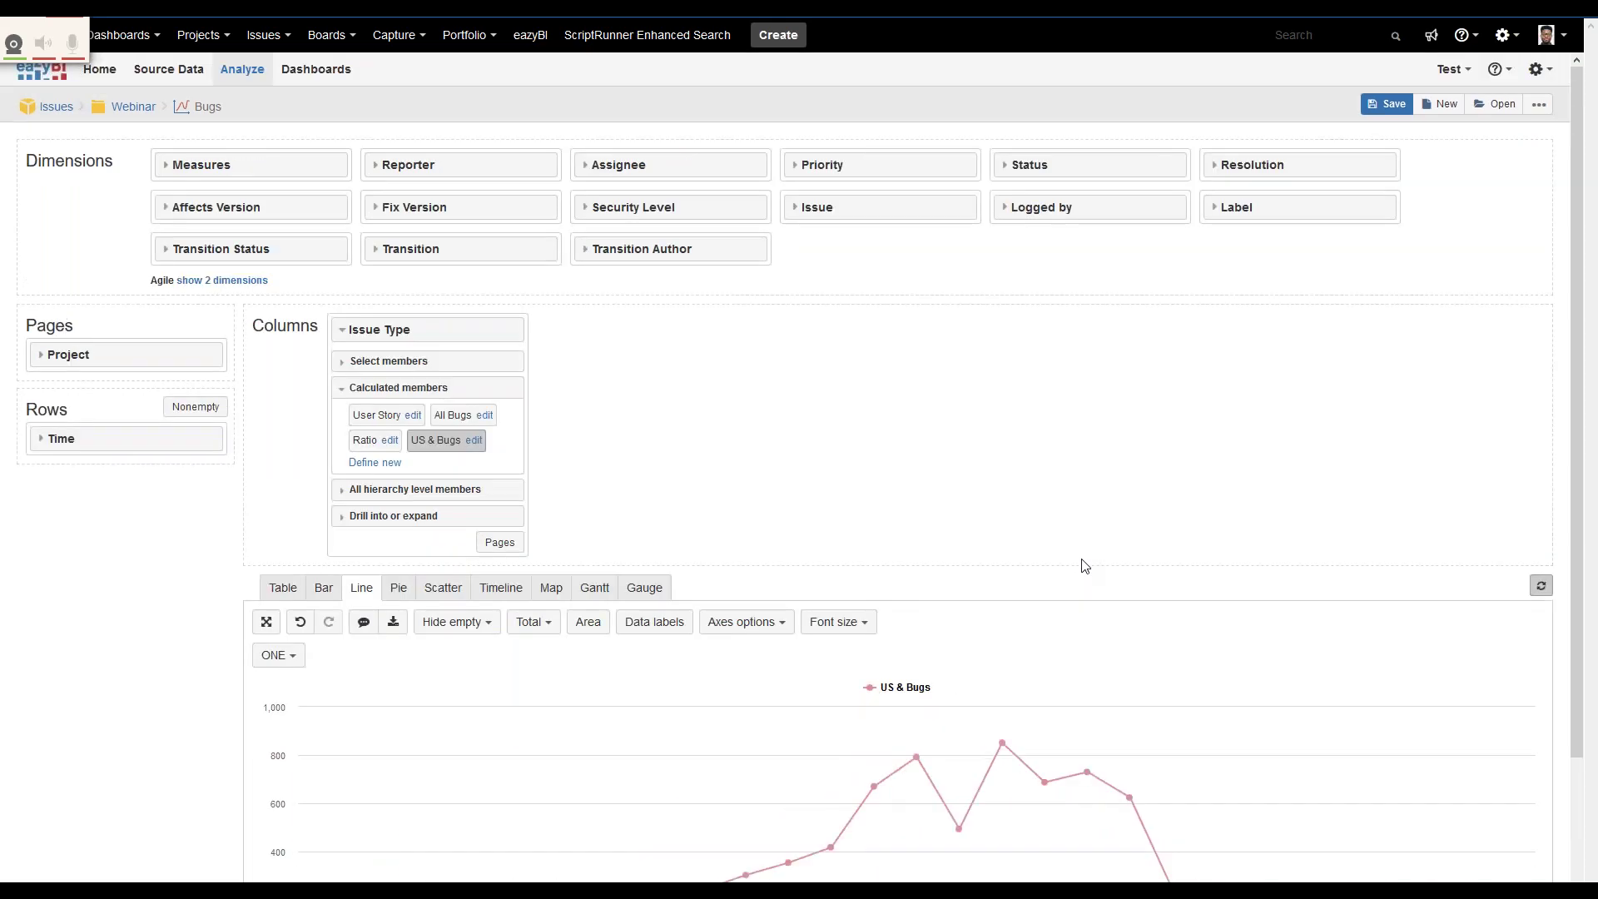
Step: Save the chart as a new report named "US & Bugs" in the Webinar folder
{"action": "left_click", "coordinate": [1386, 105]}
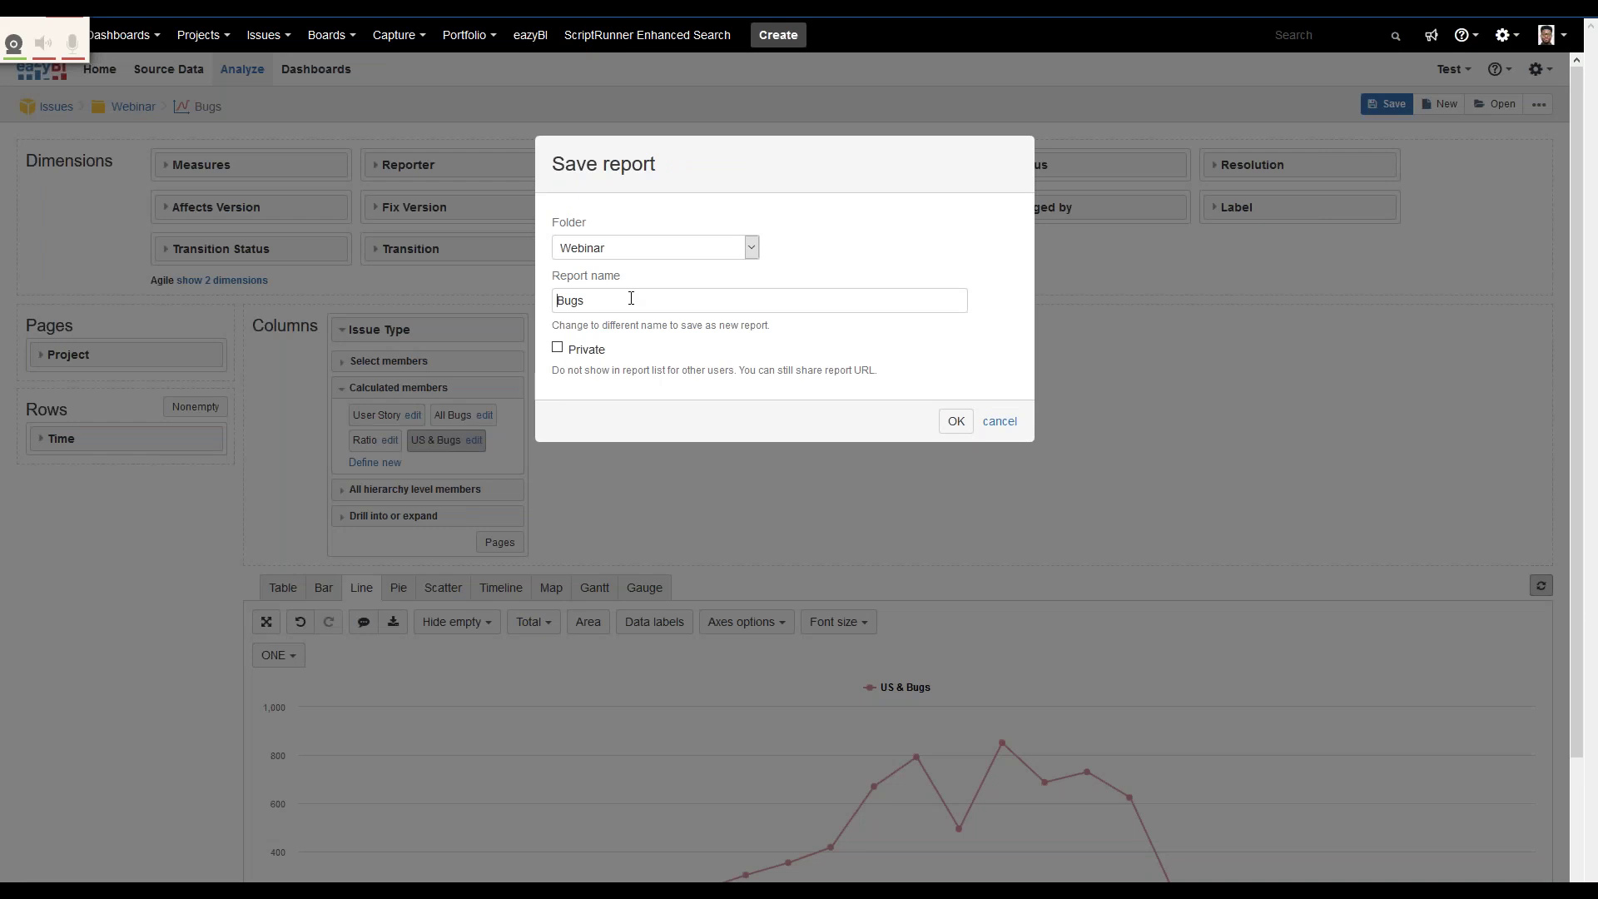
{"action": "left_click_drag", "start_coordinate": [592, 301], "coordinate": [537, 310]}
{"action": "type", "text": "US & BU"}
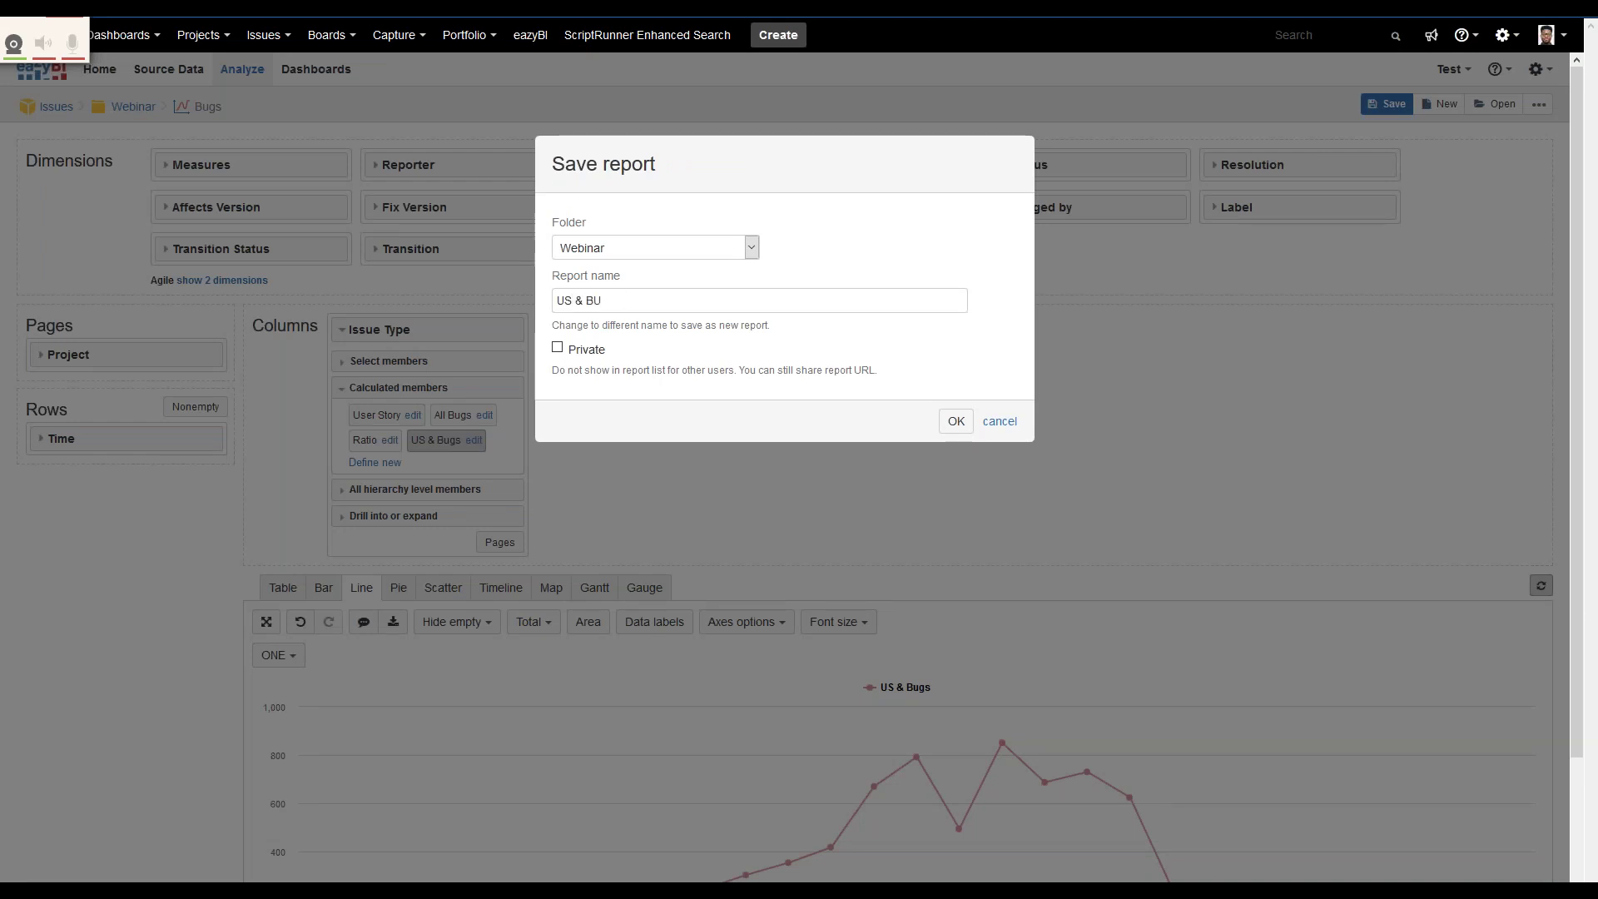
{"action": "key", "text": "BackSpace"}
{"action": "type", "text": "ugs"}
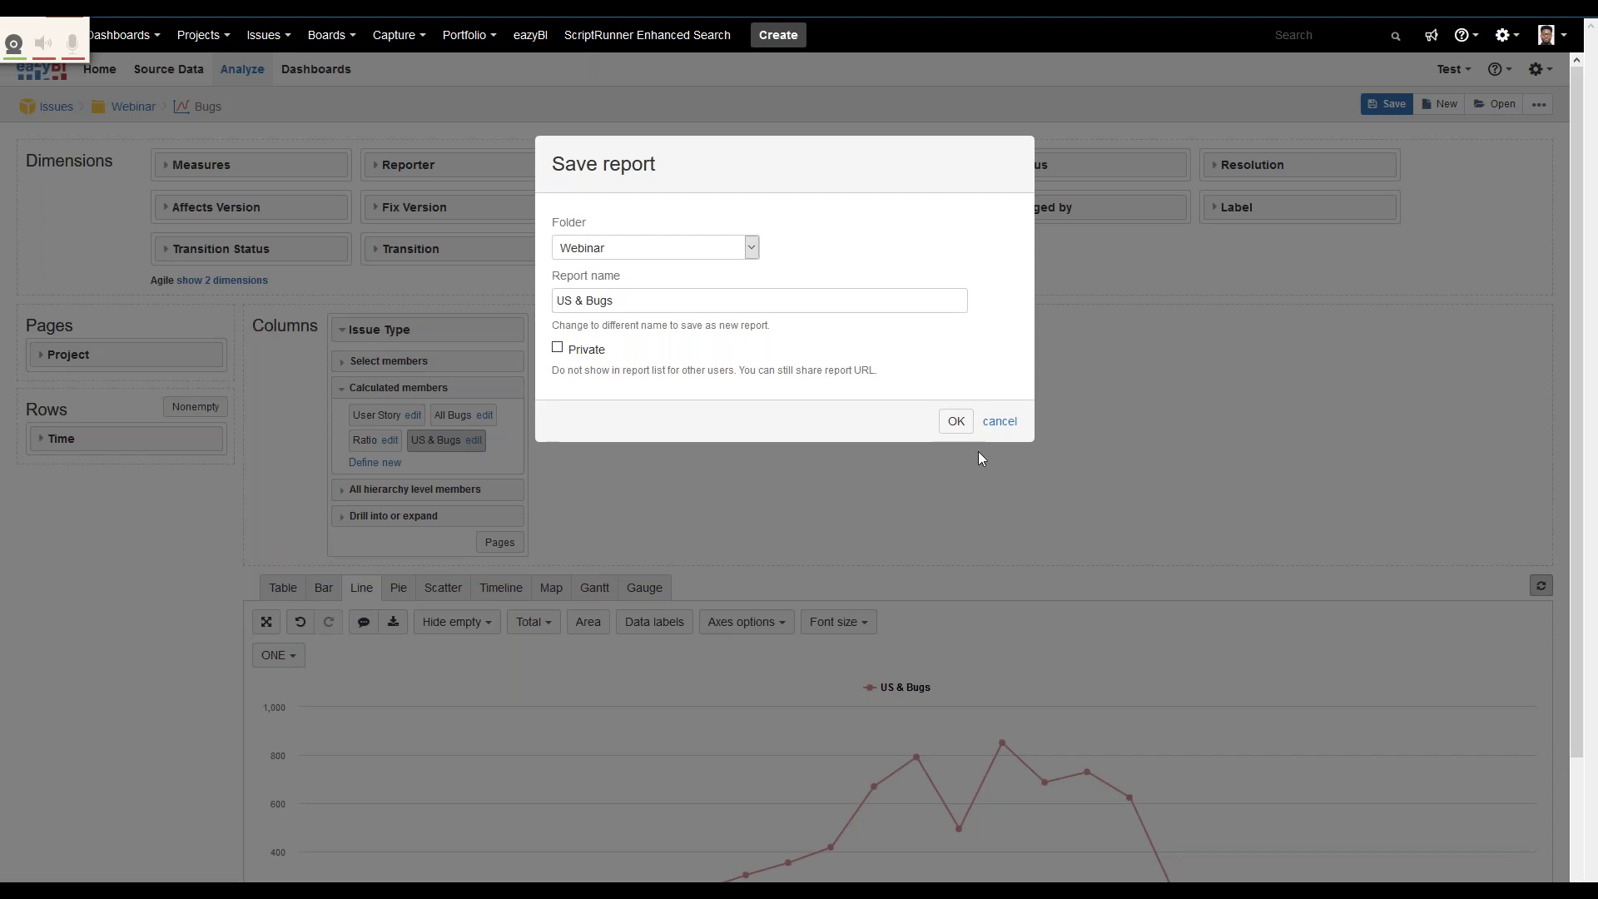
{"action": "left_click", "coordinate": [955, 422]}
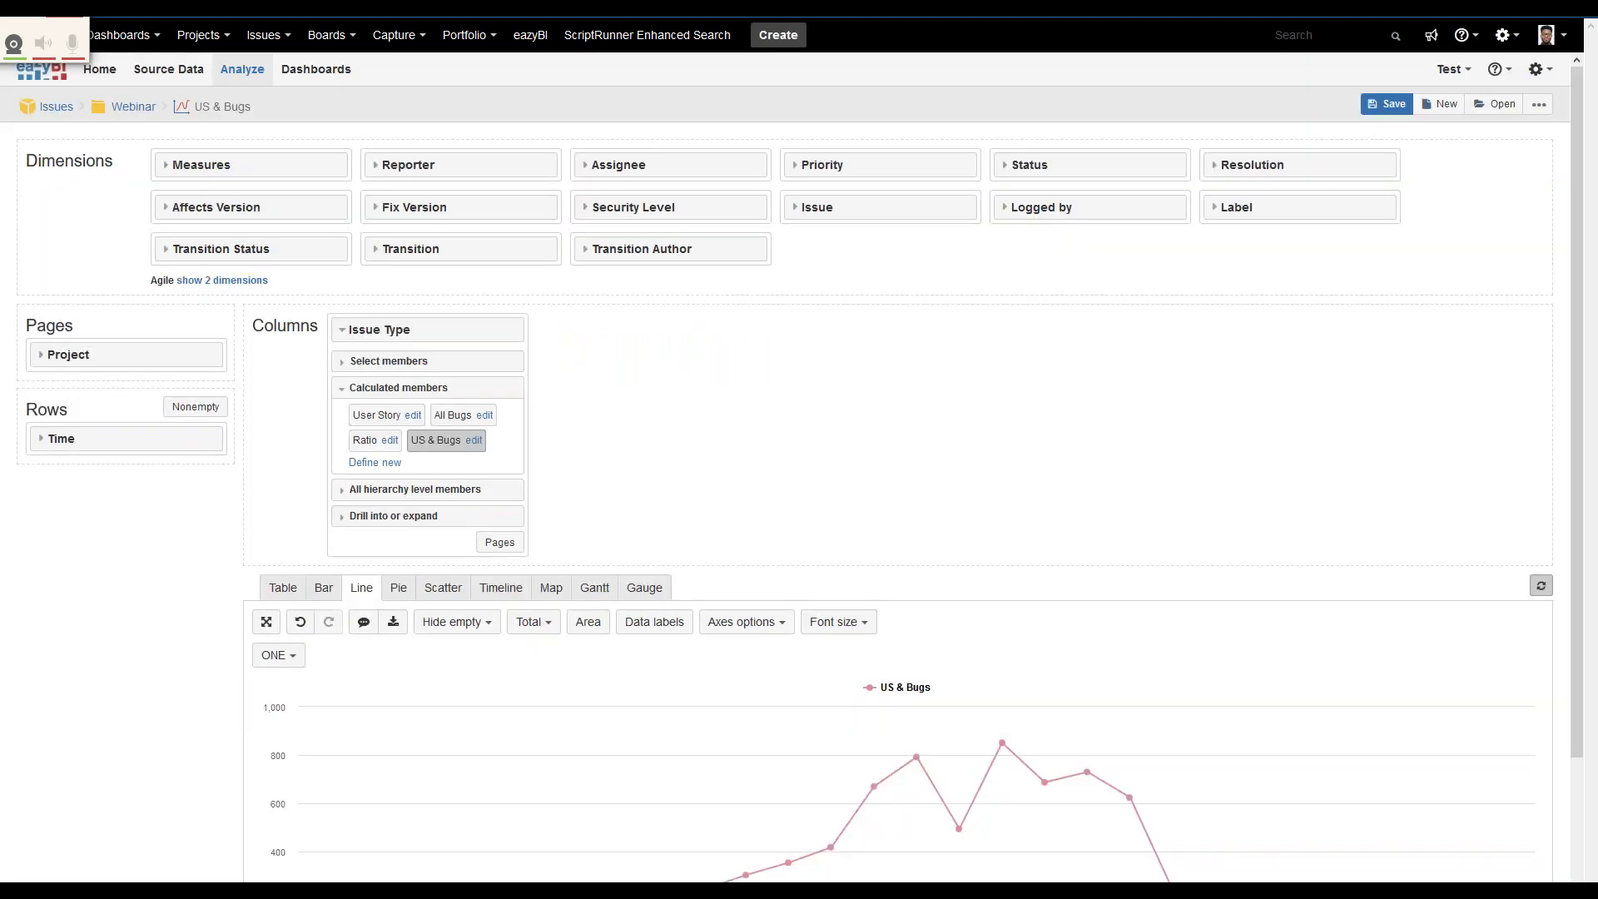
Step: Remove US & Bugs from the columns and check the formula of the Ratio calculated member without changing it
{"action": "scroll", "coordinate": [791, 468], "scroll_direction": "down", "scroll_amount": 1}
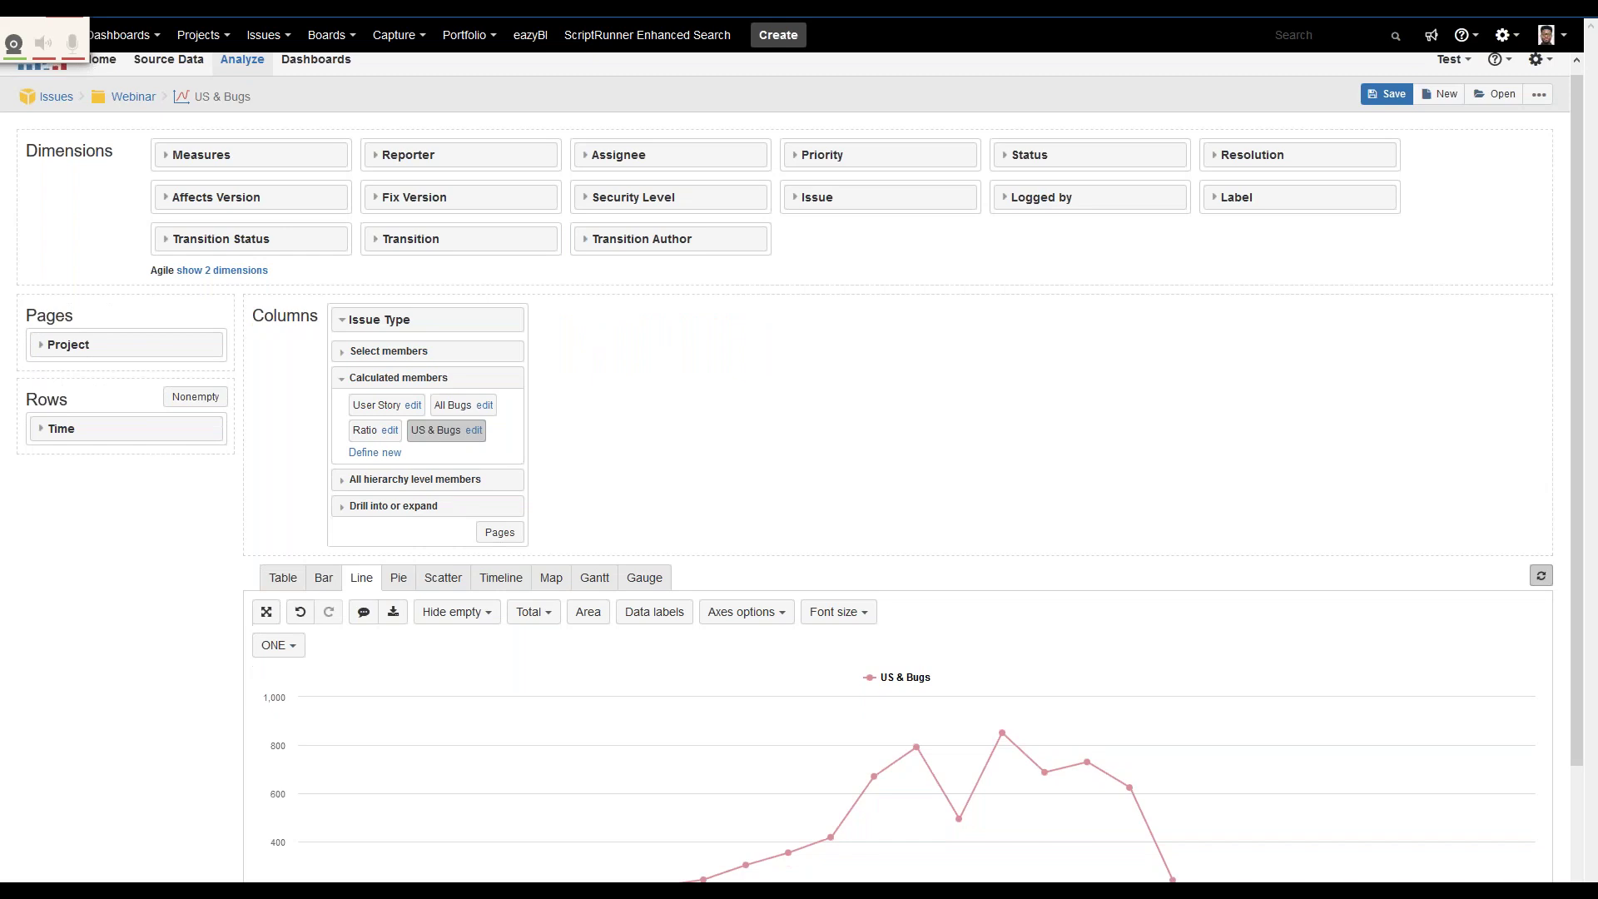
{"action": "scroll", "coordinate": [425, 398], "scroll_direction": "down", "scroll_amount": 1}
{"action": "left_click", "coordinate": [366, 383]}
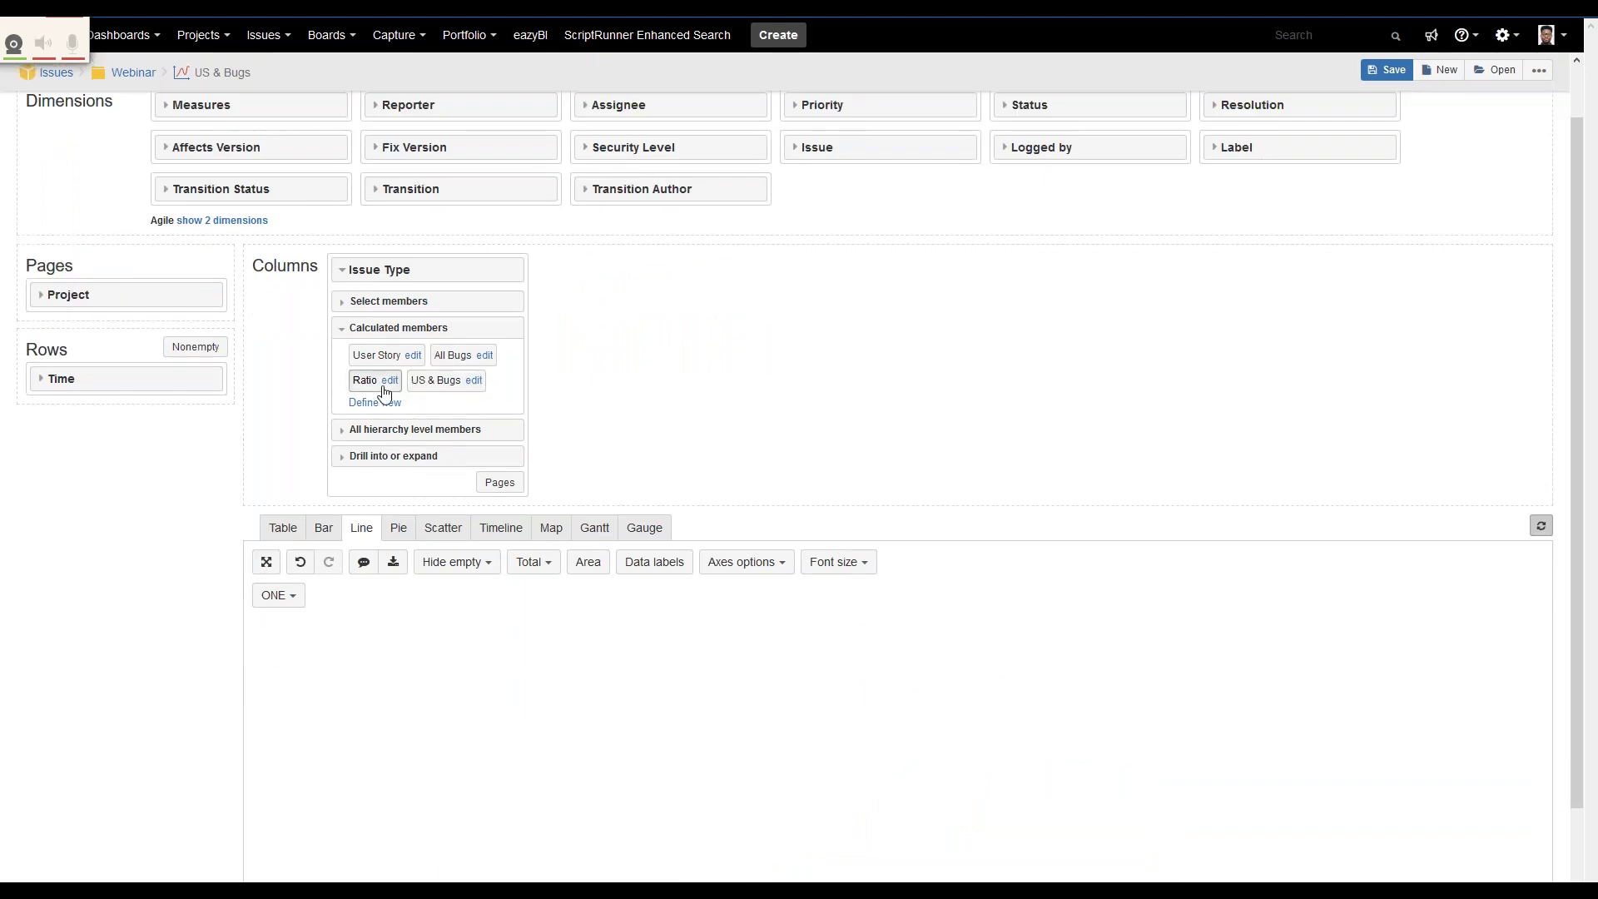
{"action": "left_click", "coordinate": [390, 380]}
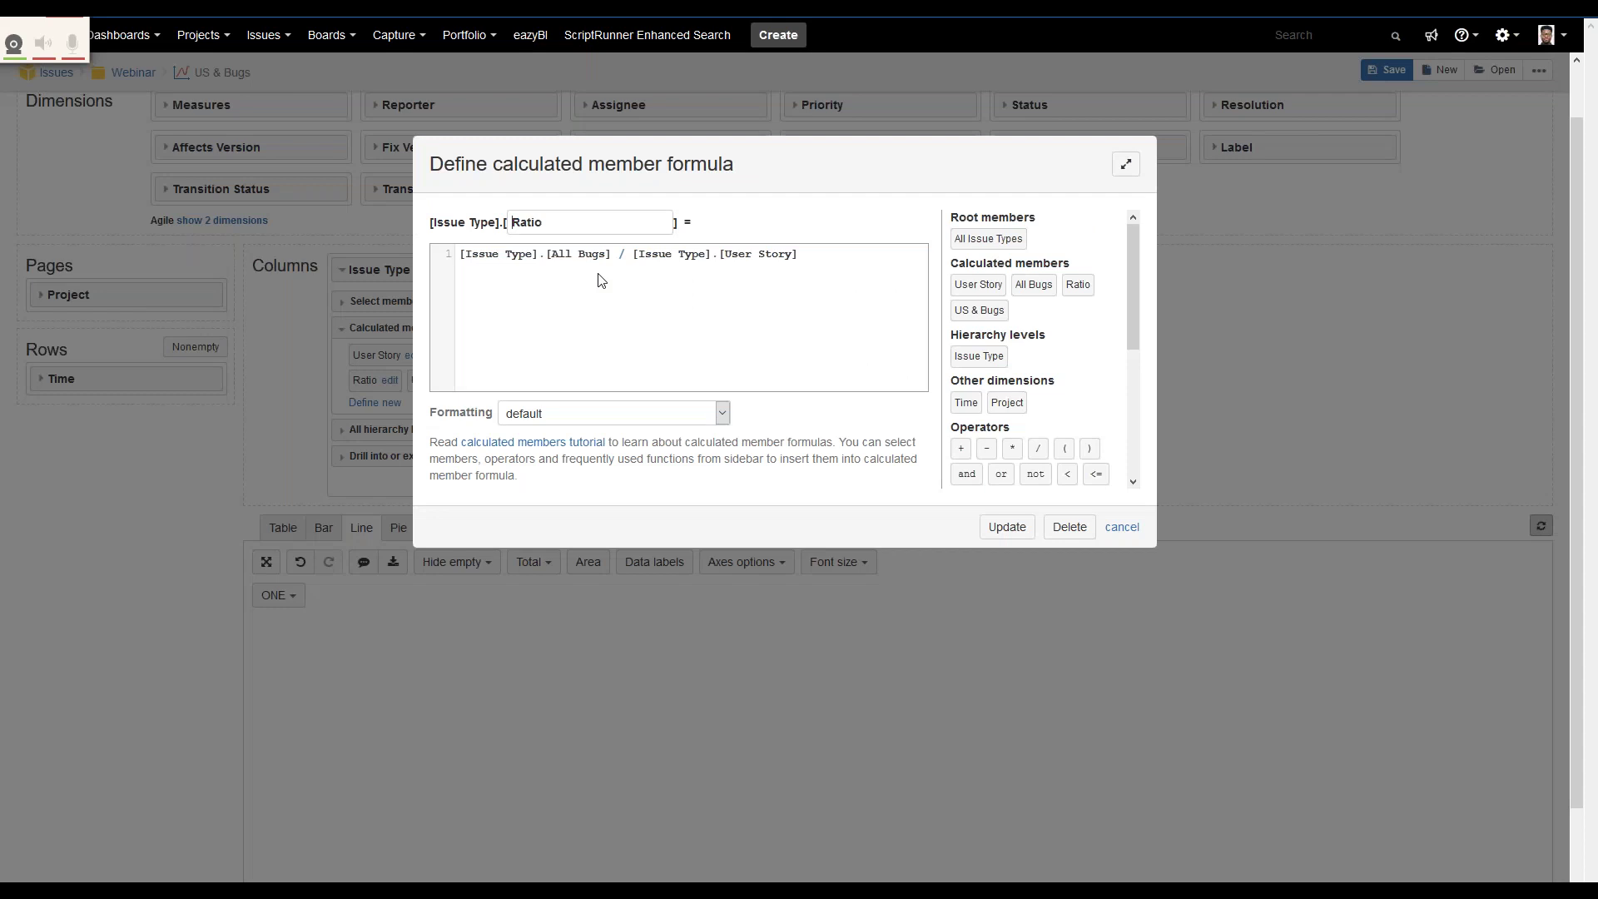
{"action": "left_click", "coordinate": [730, 258]}
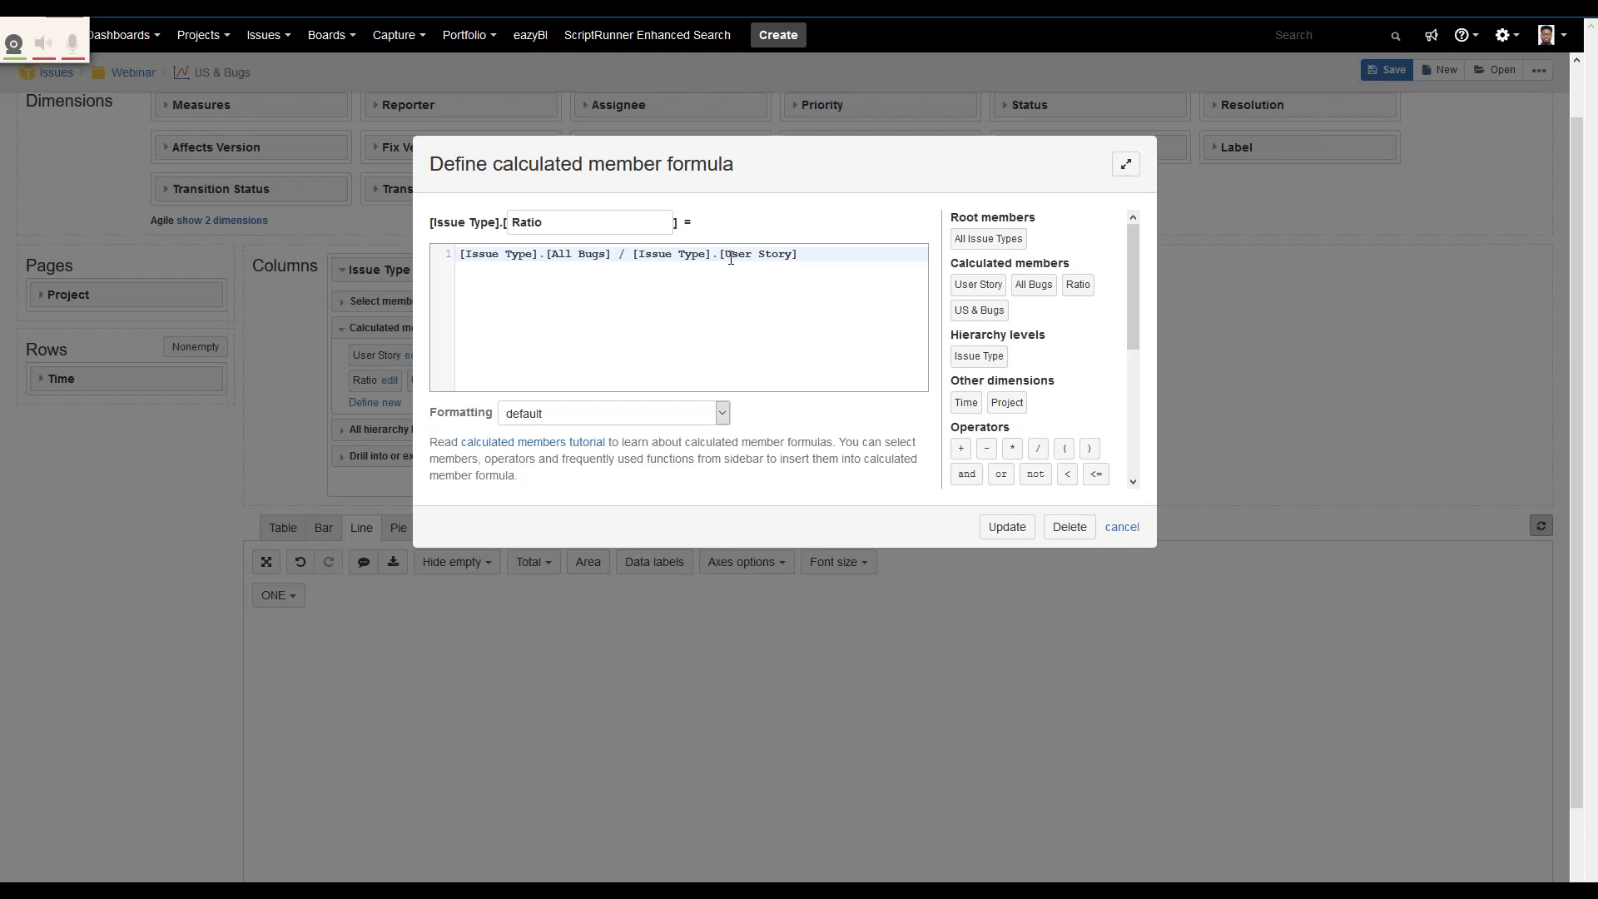
{"action": "left_click", "coordinate": [1121, 527]}
Step: Add the Ratio calculated member to the columns and review its monthly values on the line chart
{"action": "left_click", "coordinate": [366, 383]}
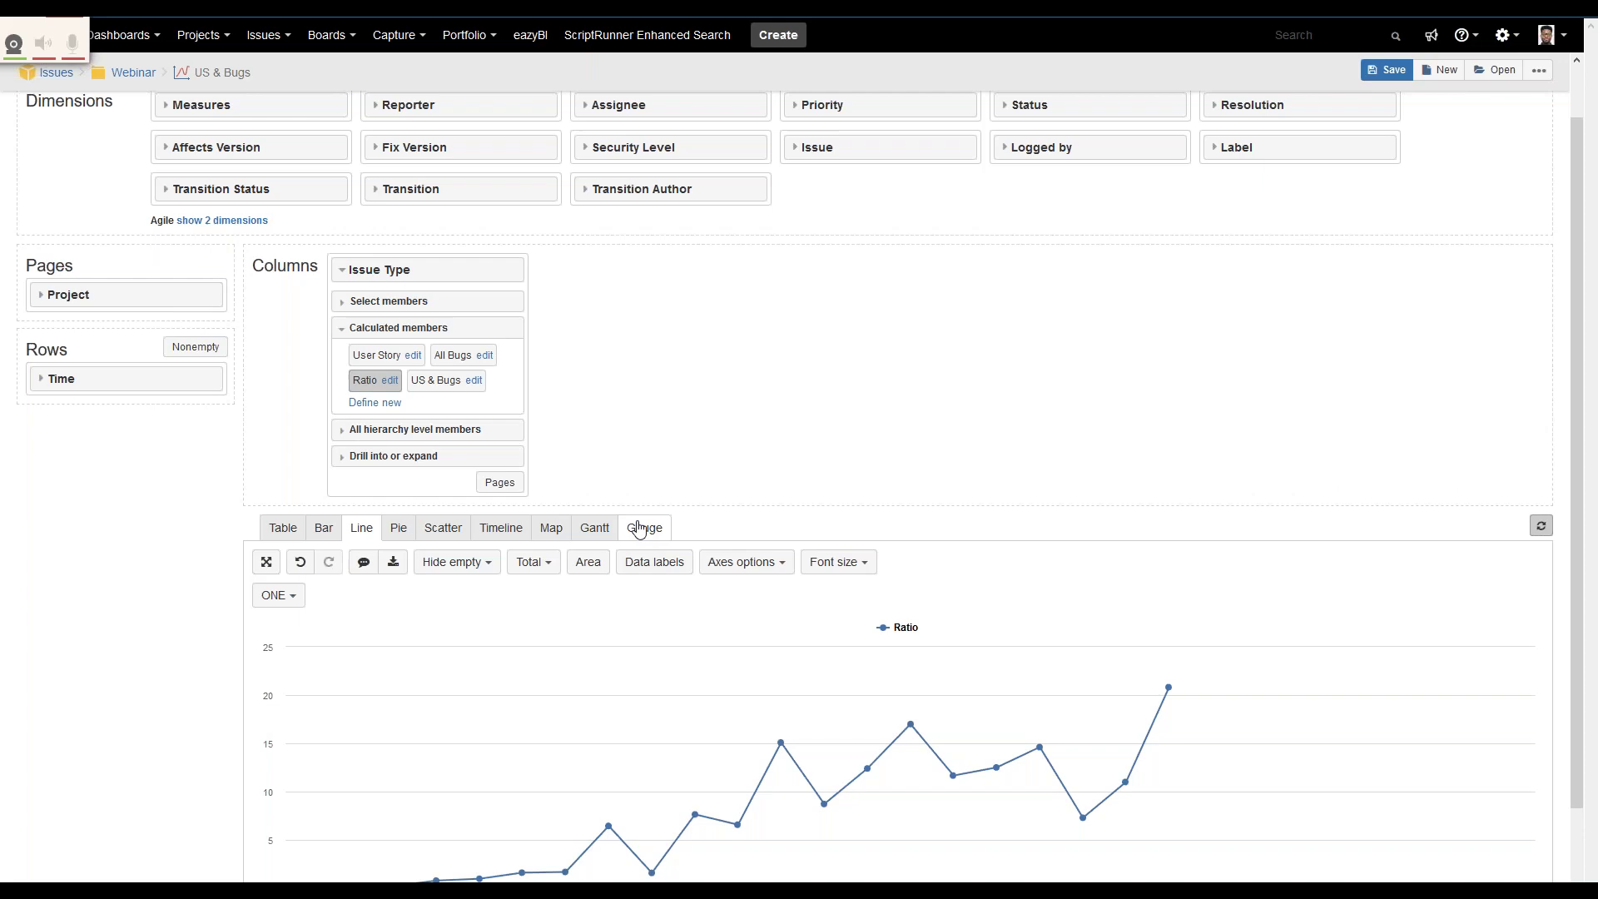
{"action": "scroll", "coordinate": [639, 529], "scroll_direction": "down", "scroll_amount": 1}
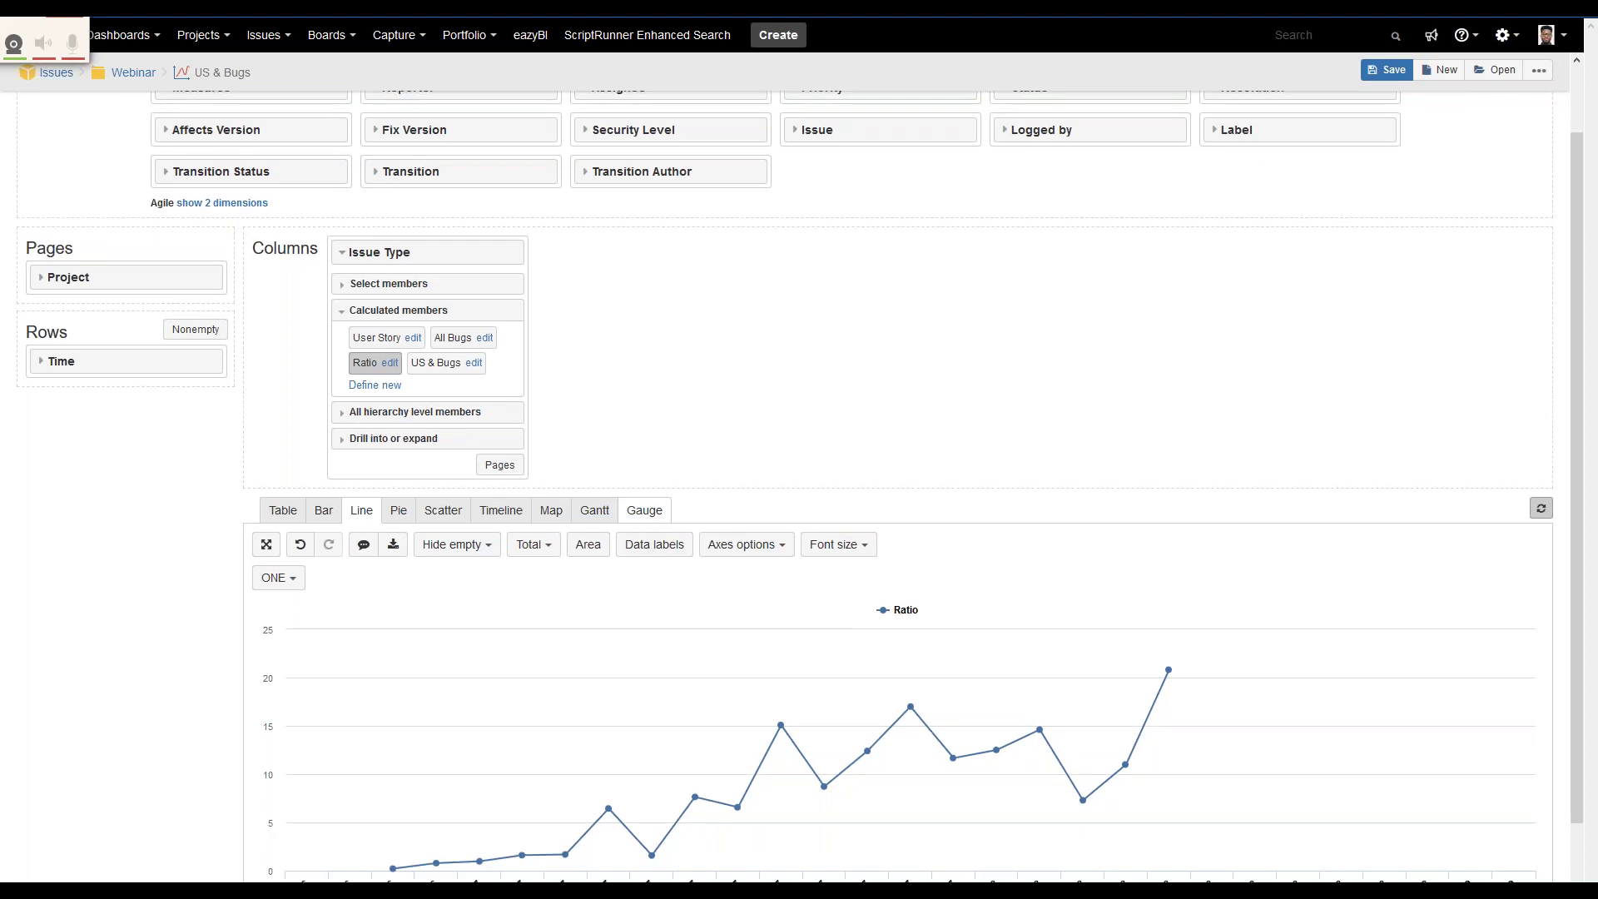
{"action": "scroll", "coordinate": [783, 666], "scroll_direction": "down", "scroll_amount": 1}
{"action": "mouse_move", "coordinate": [695, 708]}
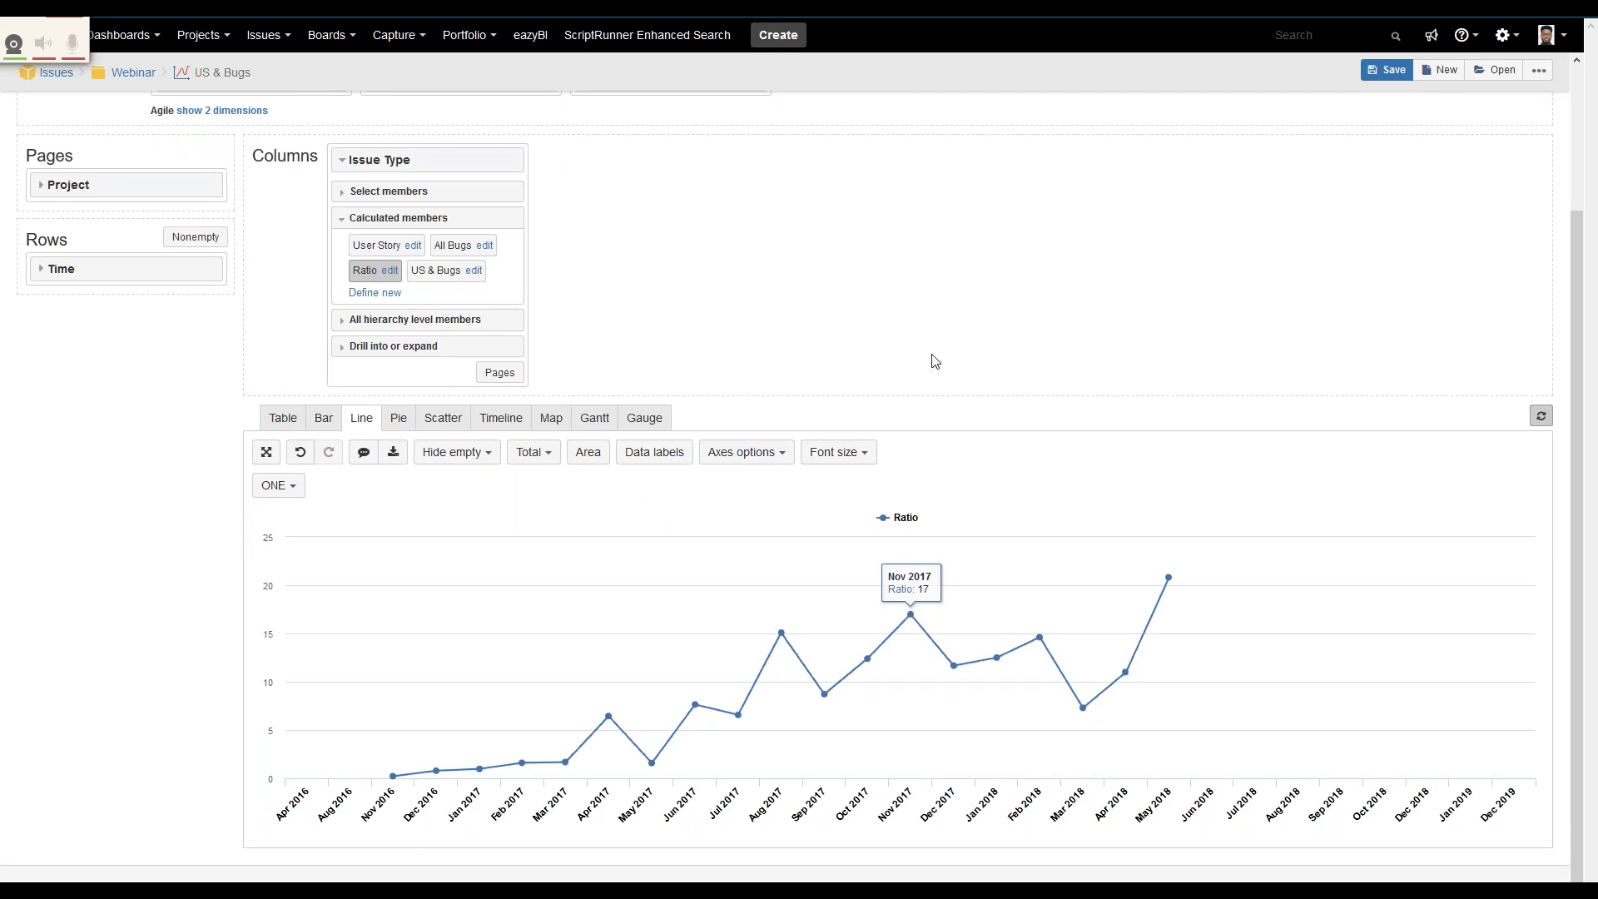
{"action": "scroll", "coordinate": [935, 366], "scroll_direction": "up", "scroll_amount": 1}
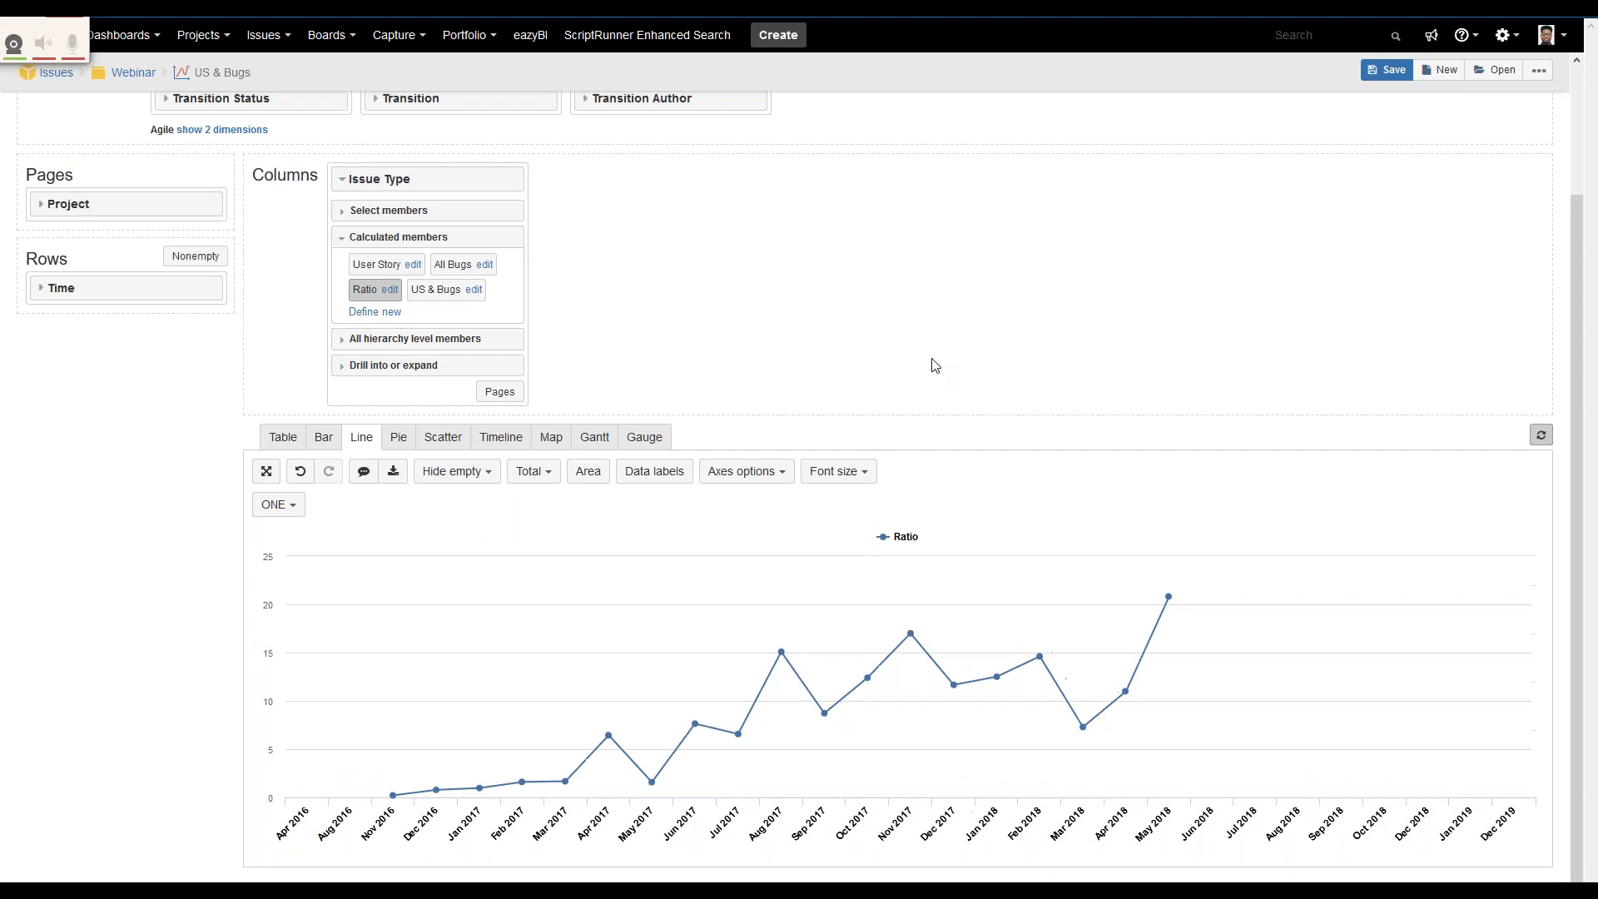
{"action": "scroll", "coordinate": [935, 366], "scroll_direction": "up", "scroll_amount": 3}
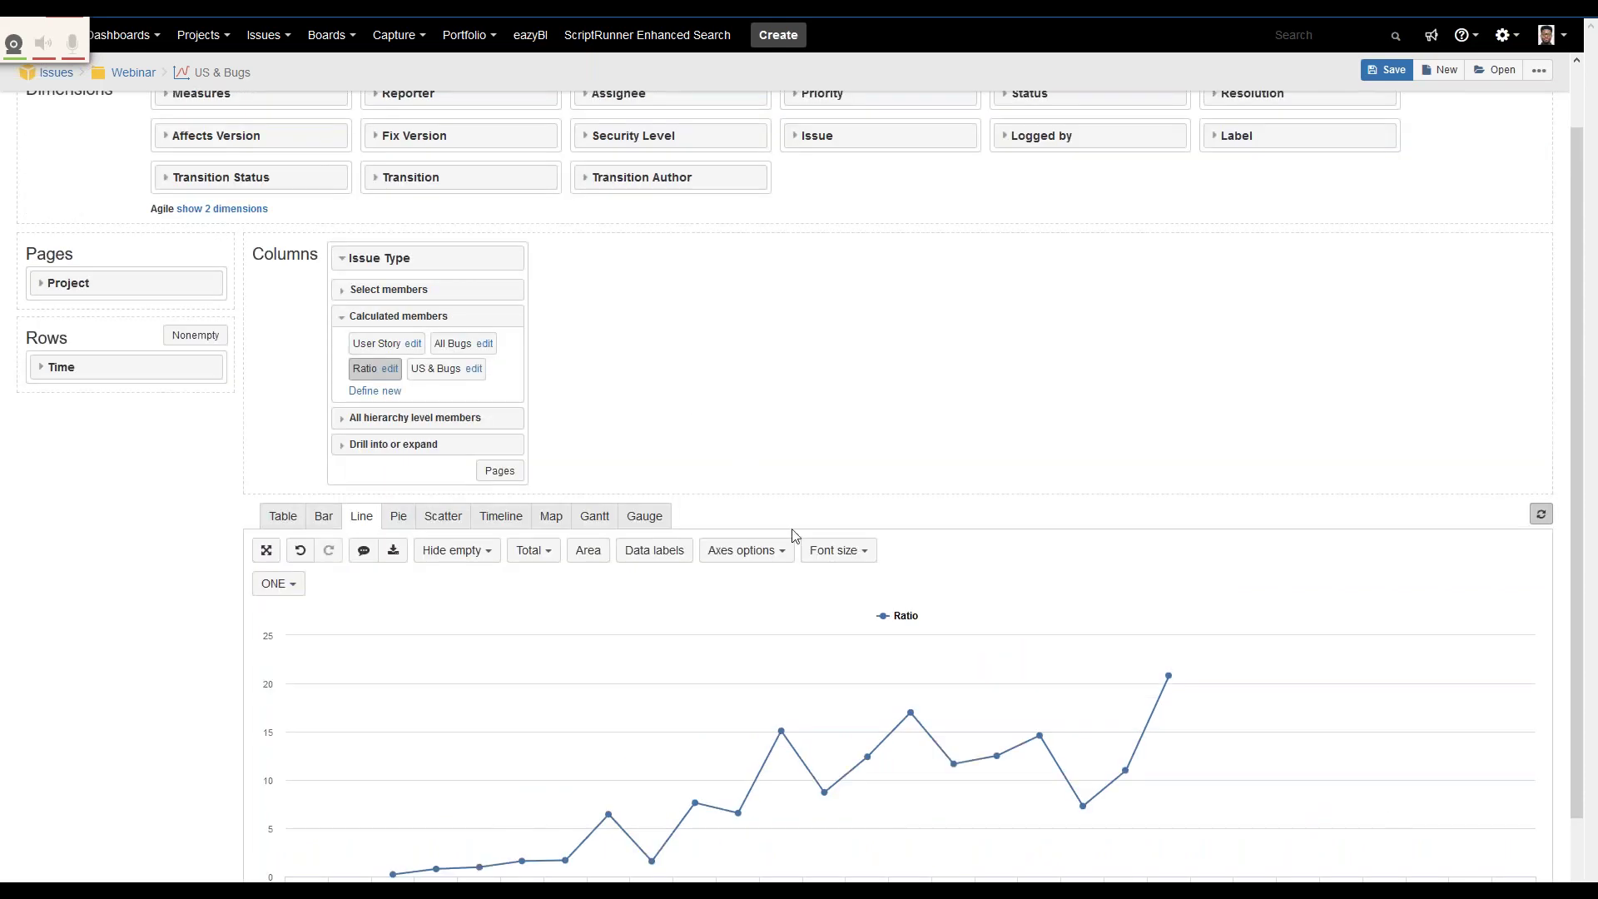
Step: Change the Ratio line's color to yellow in the chart
{"action": "left_click", "coordinate": [884, 616]}
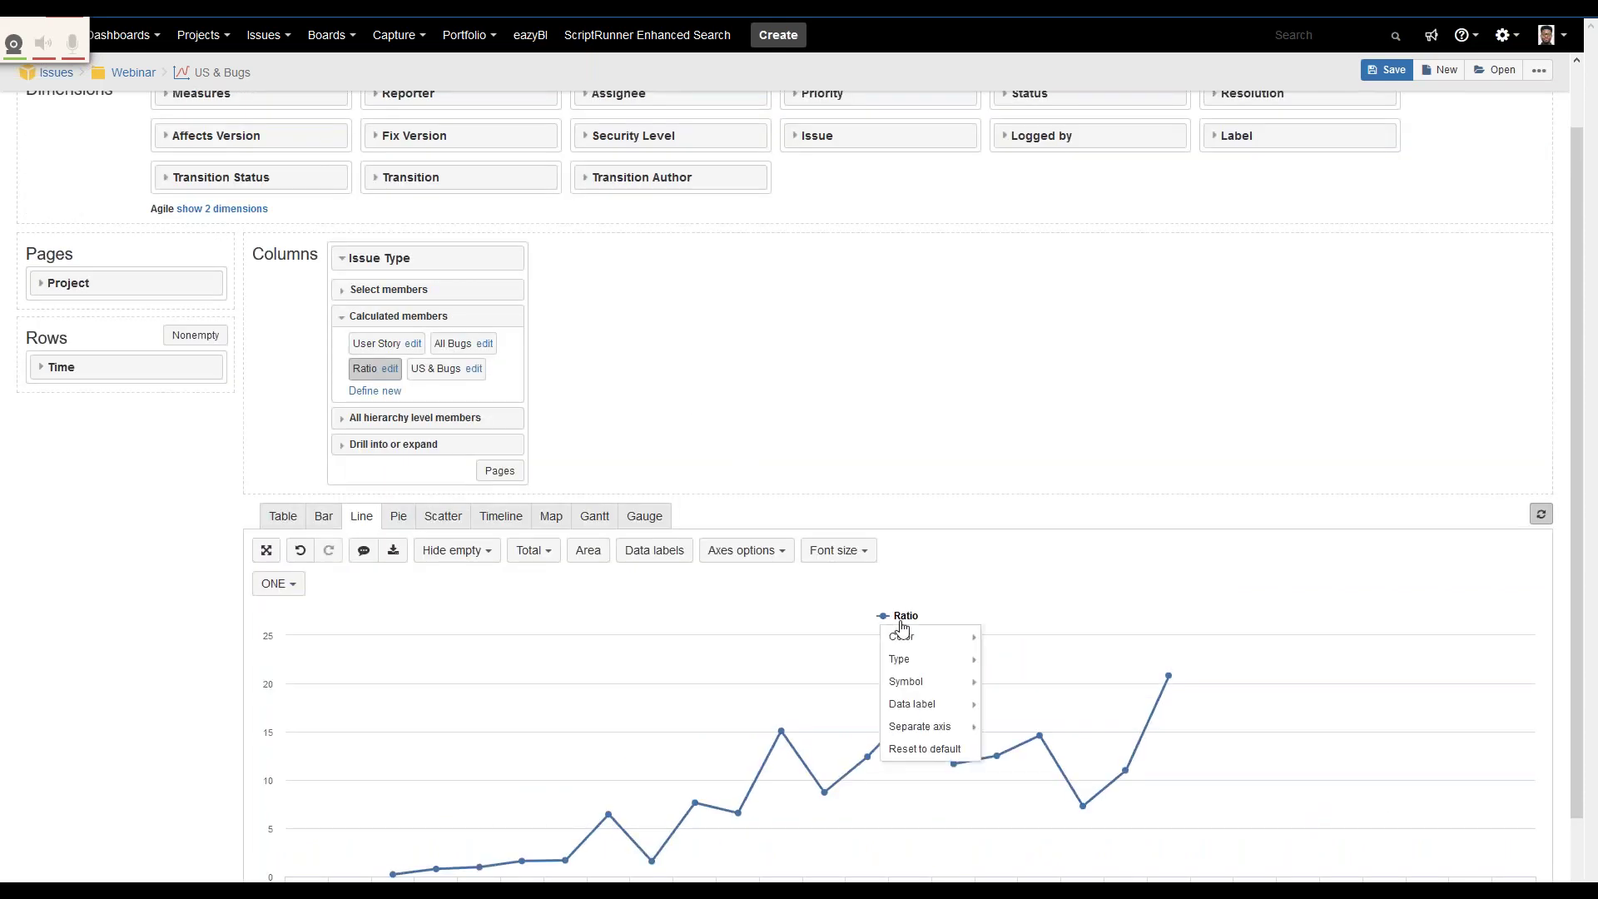
{"action": "mouse_move", "coordinate": [960, 648]}
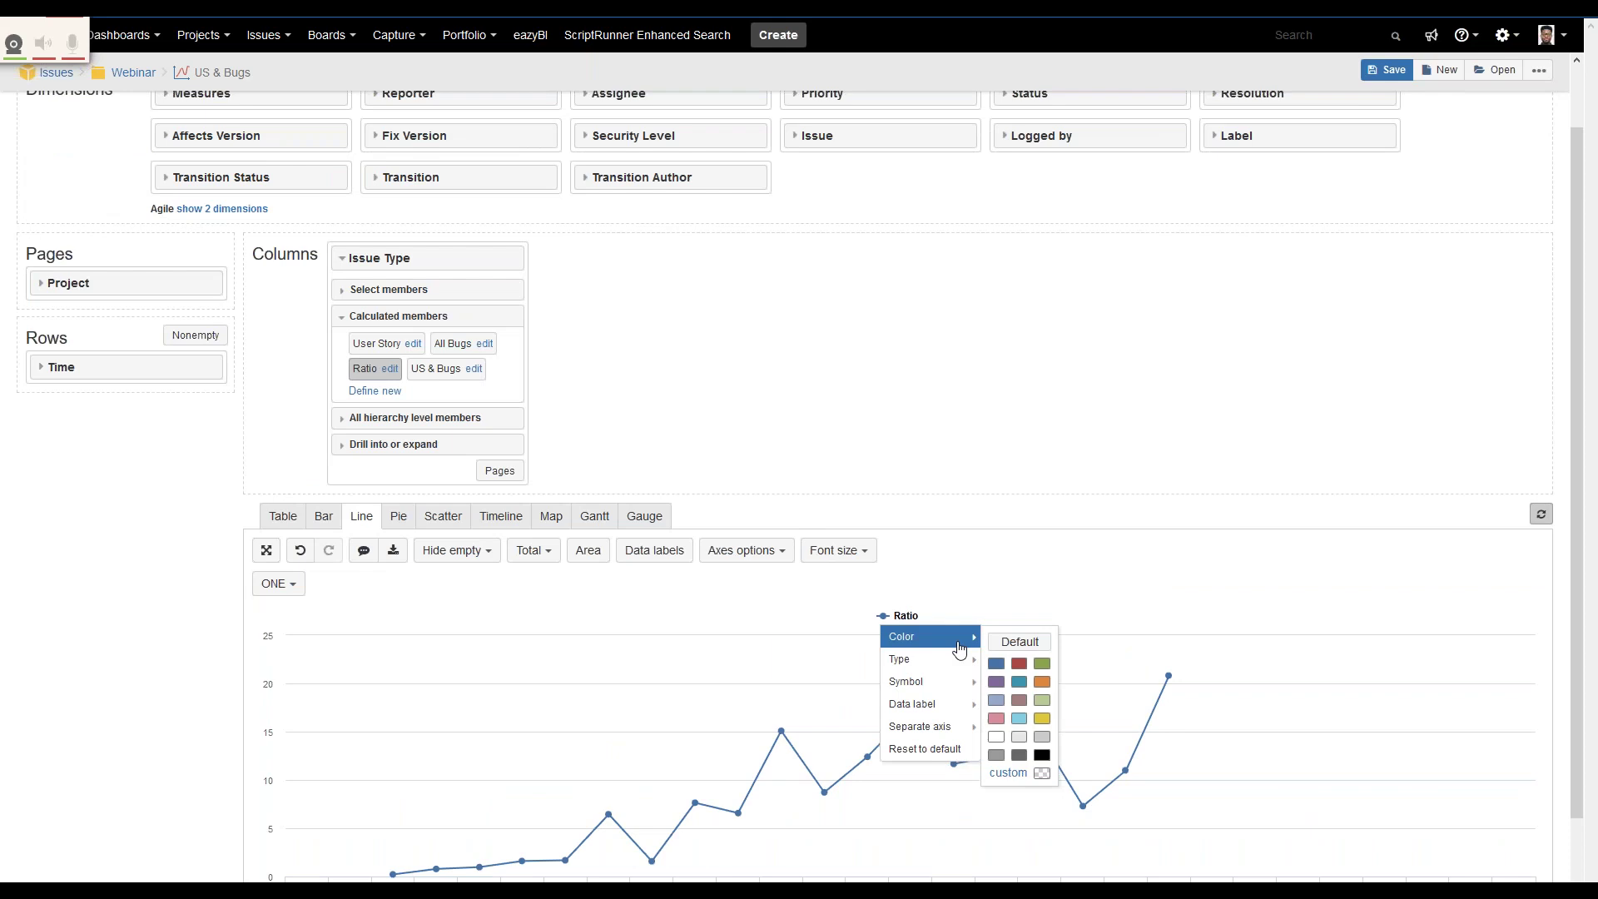
{"action": "left_click", "coordinate": [1042, 719]}
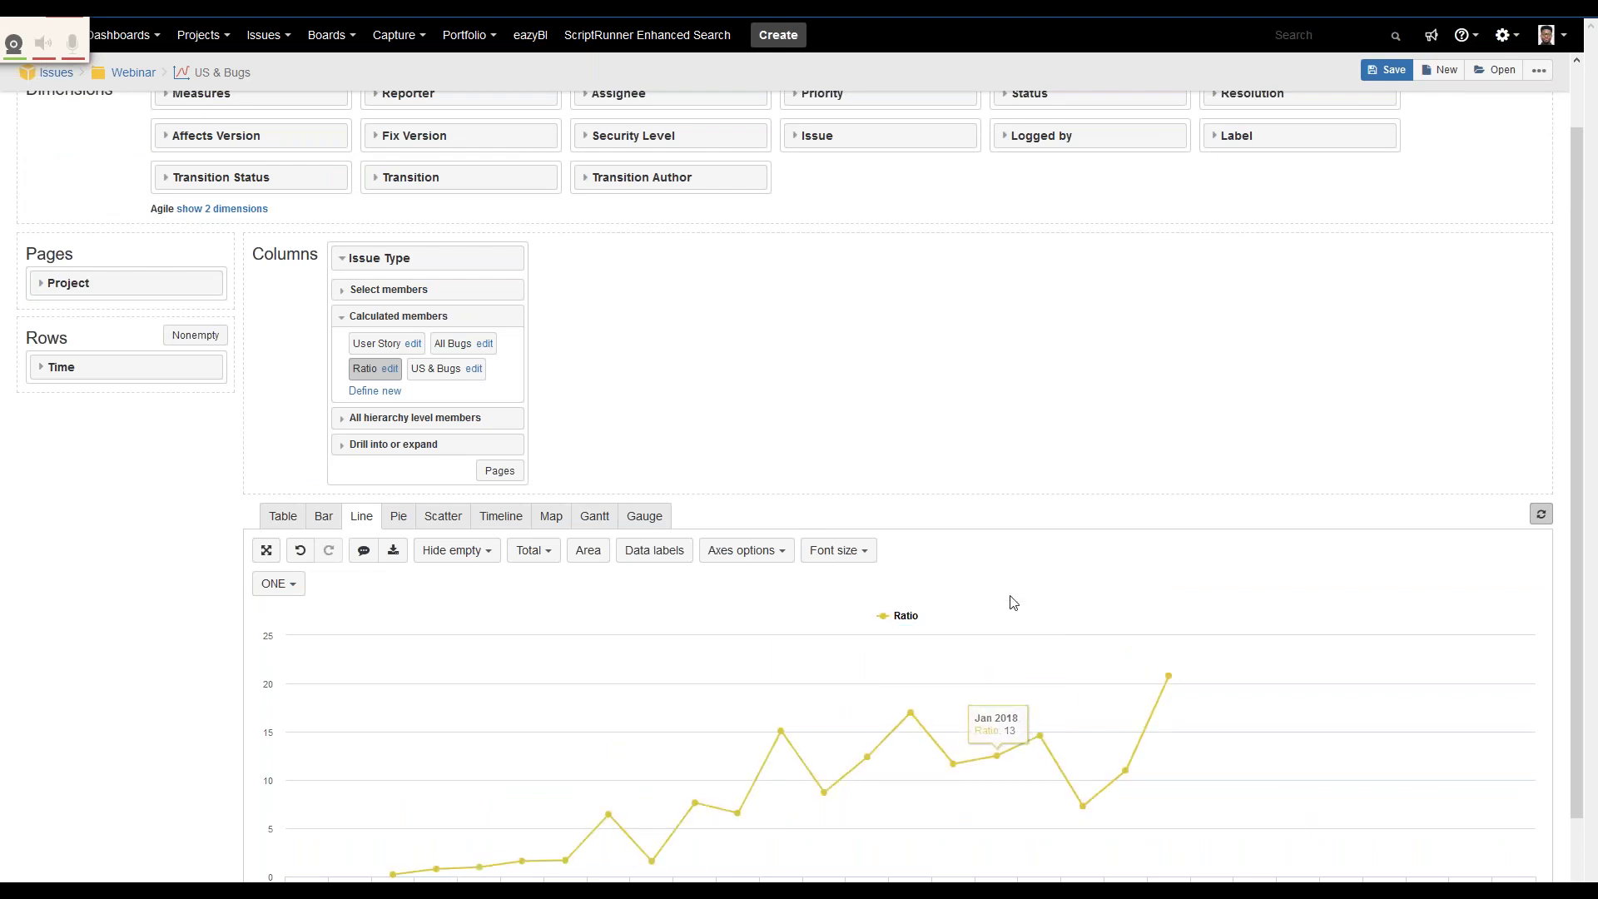
Step: Save the chart as a new report named "Ratio / Rapport" in the Webinar folder
{"action": "left_click", "coordinate": [1386, 70]}
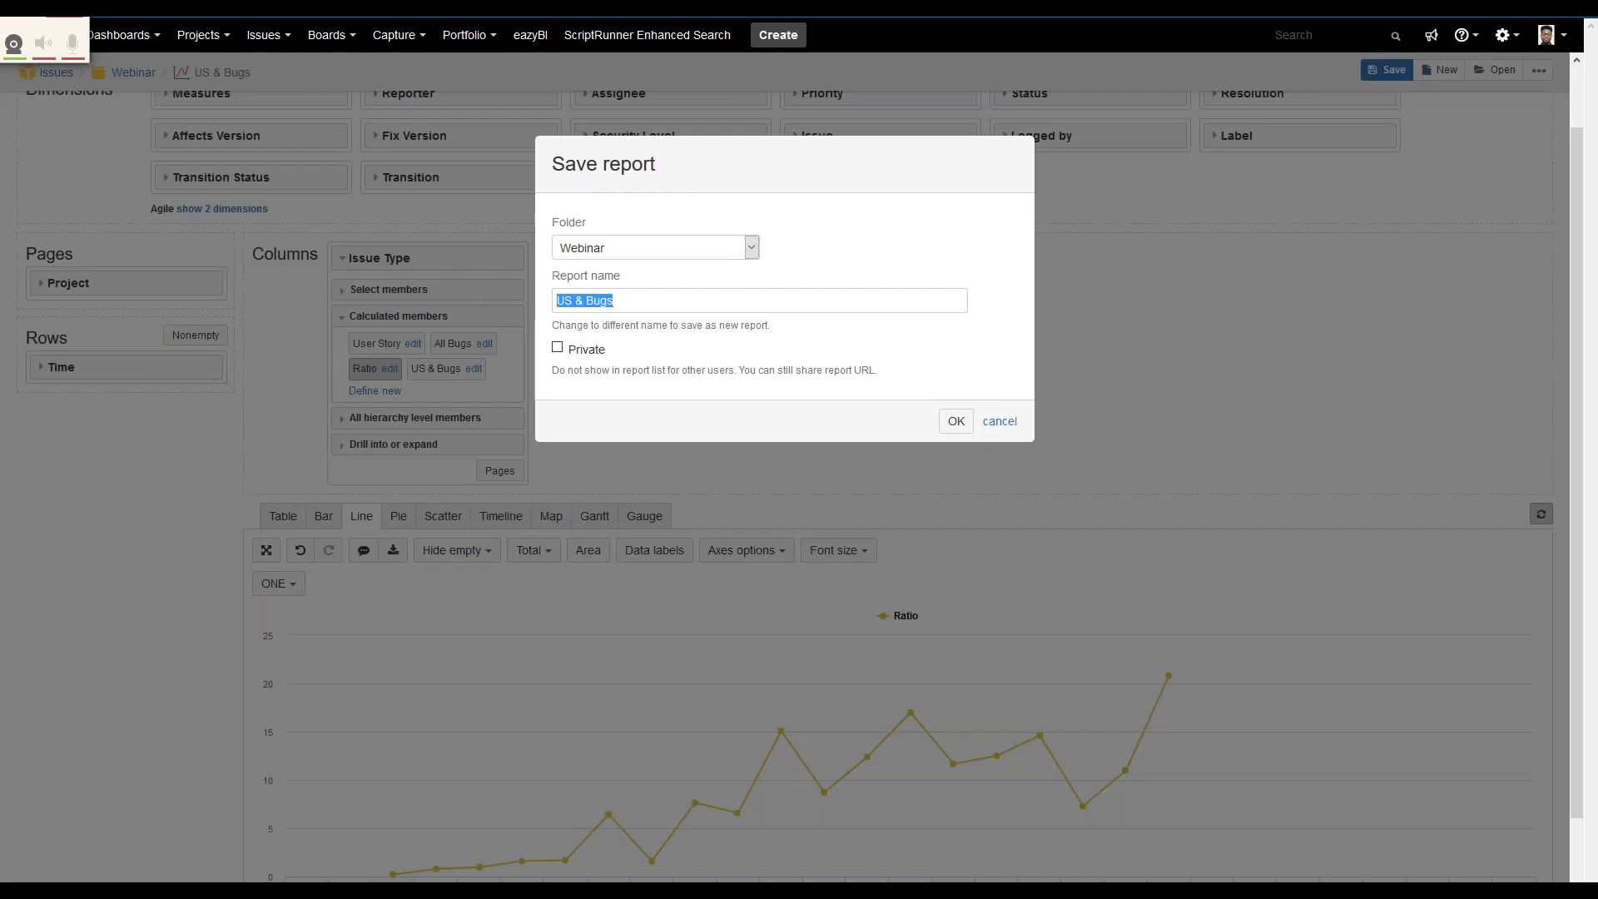
{"action": "type", "text": "Ratio / Rapport"}
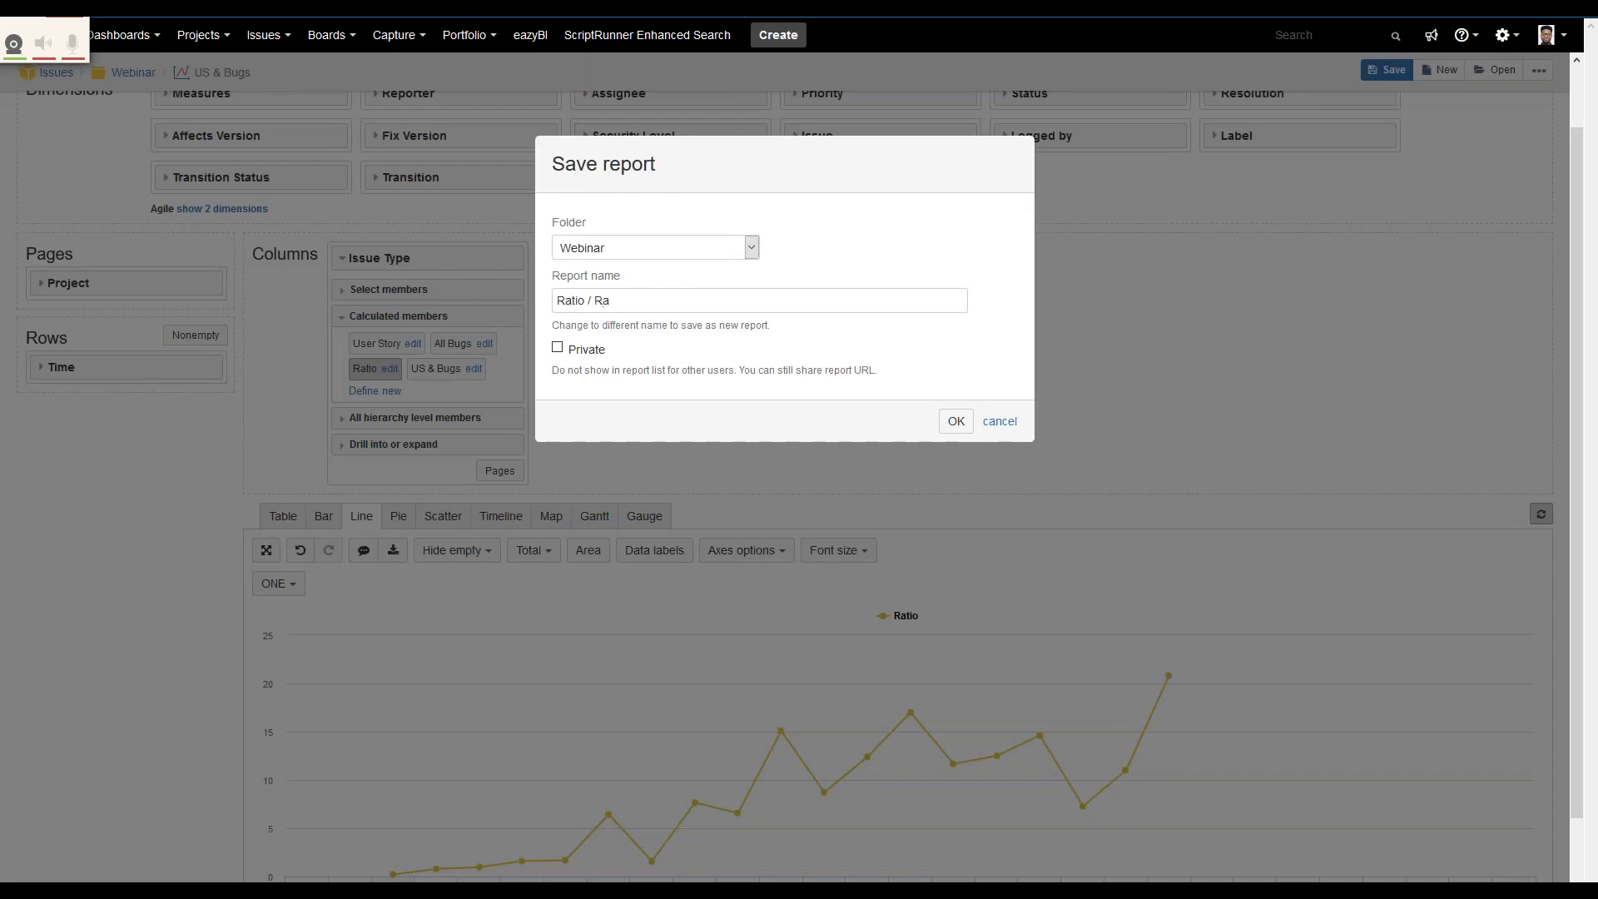